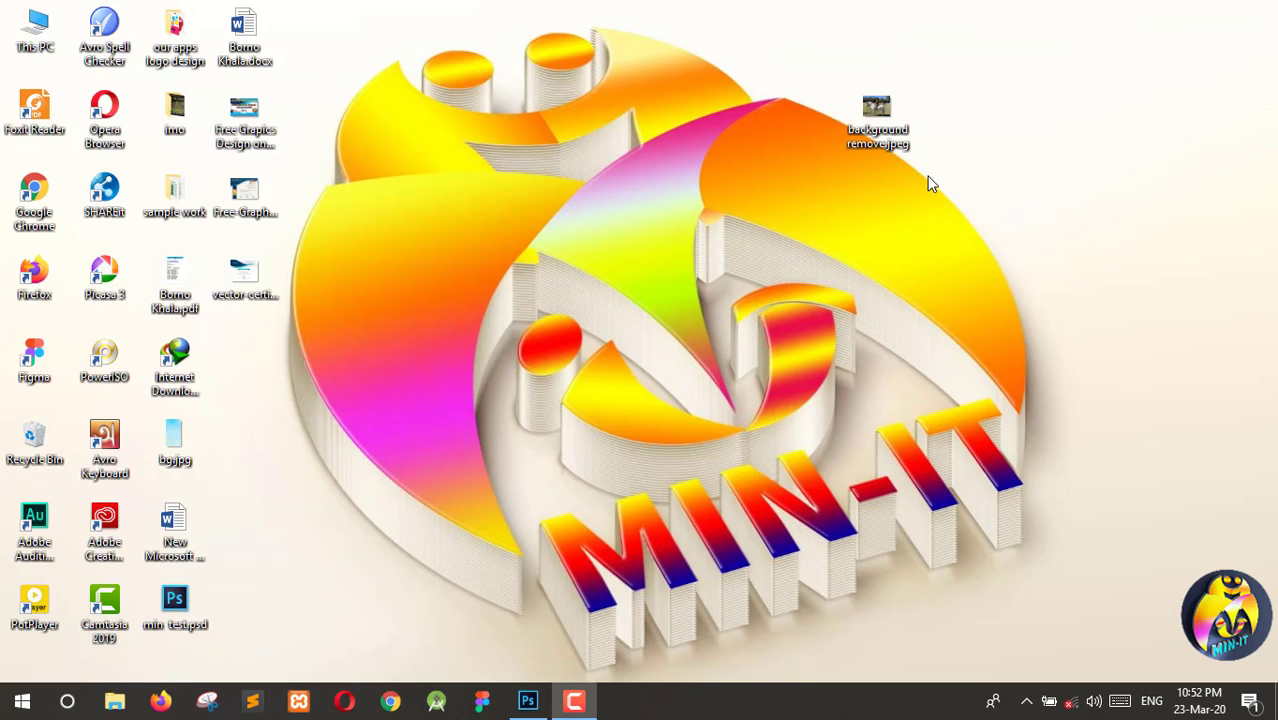
Preview background remove.jpeg from the desktop, close the preview, and open the image in Photoshop
double_click(880, 110)
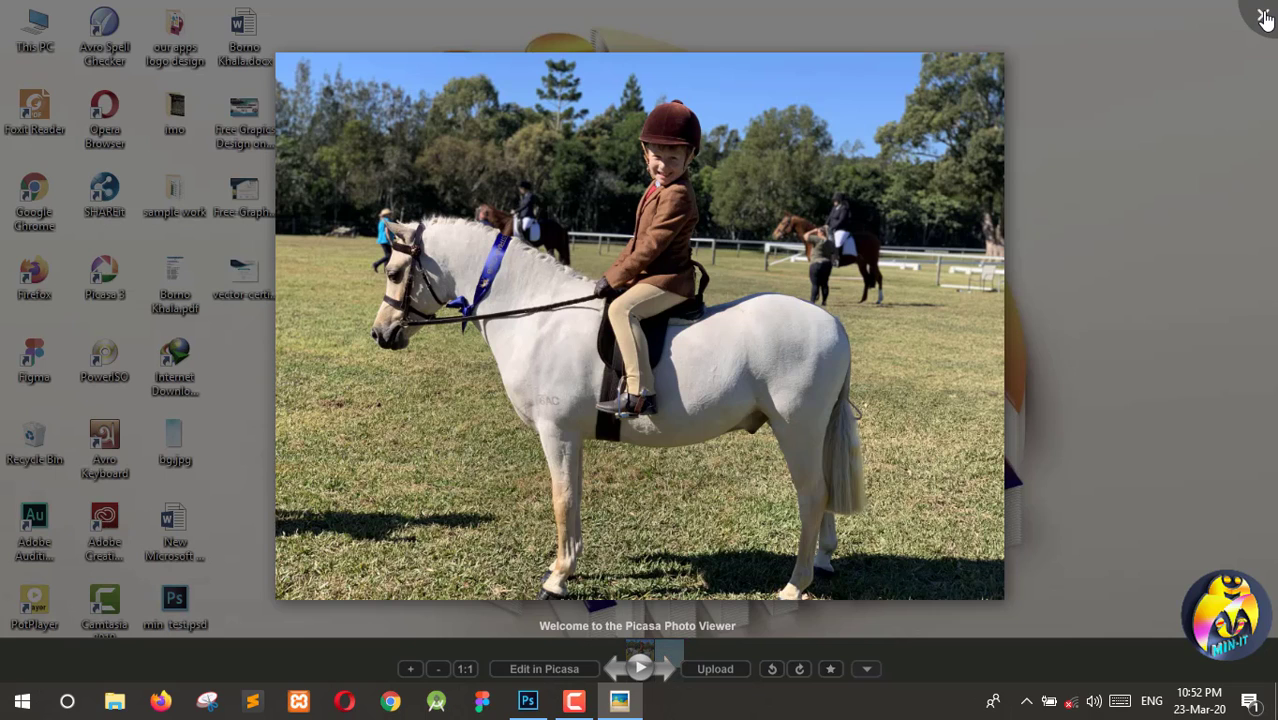
click(1263, 15)
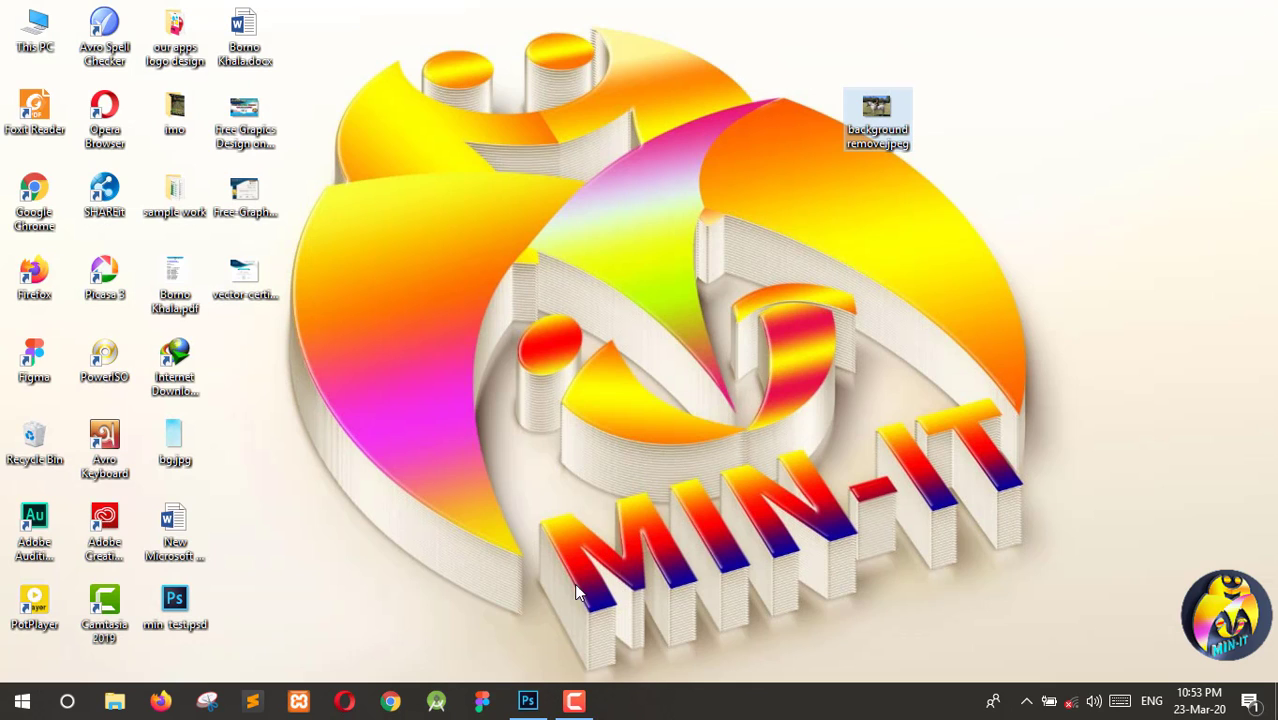
click(529, 703)
click(531, 705)
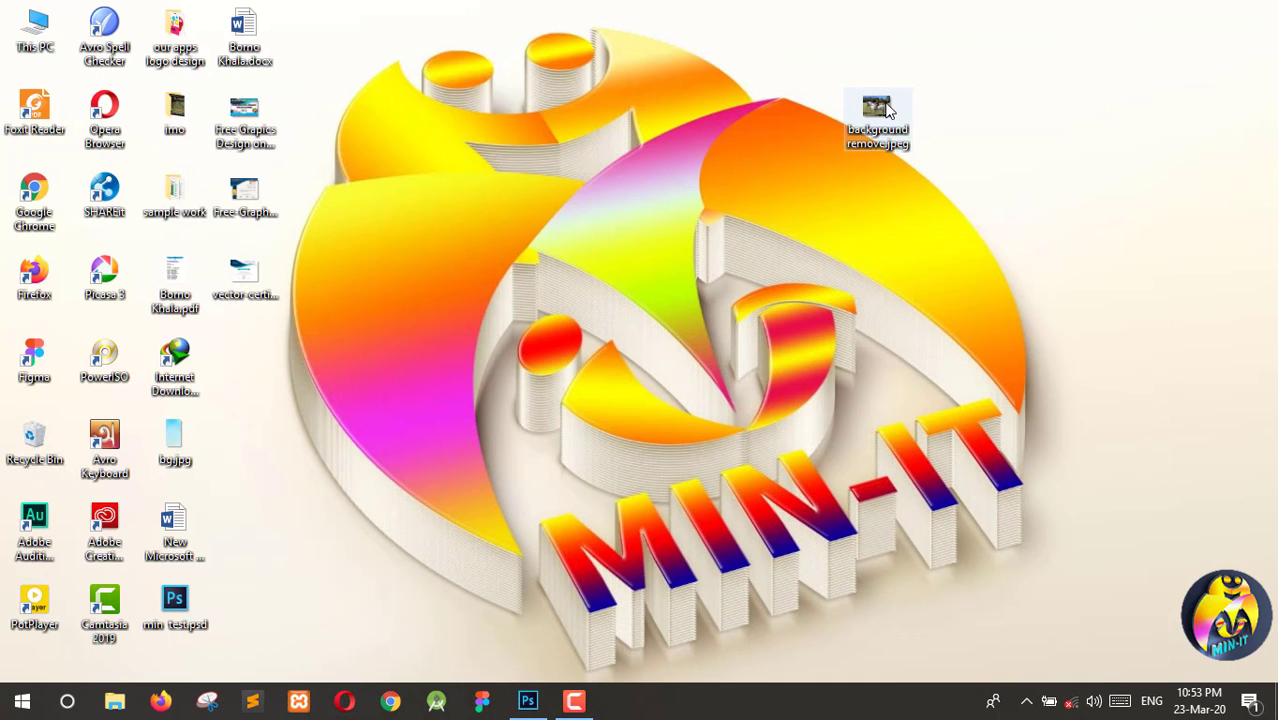
drag(885, 108, 481, 252)
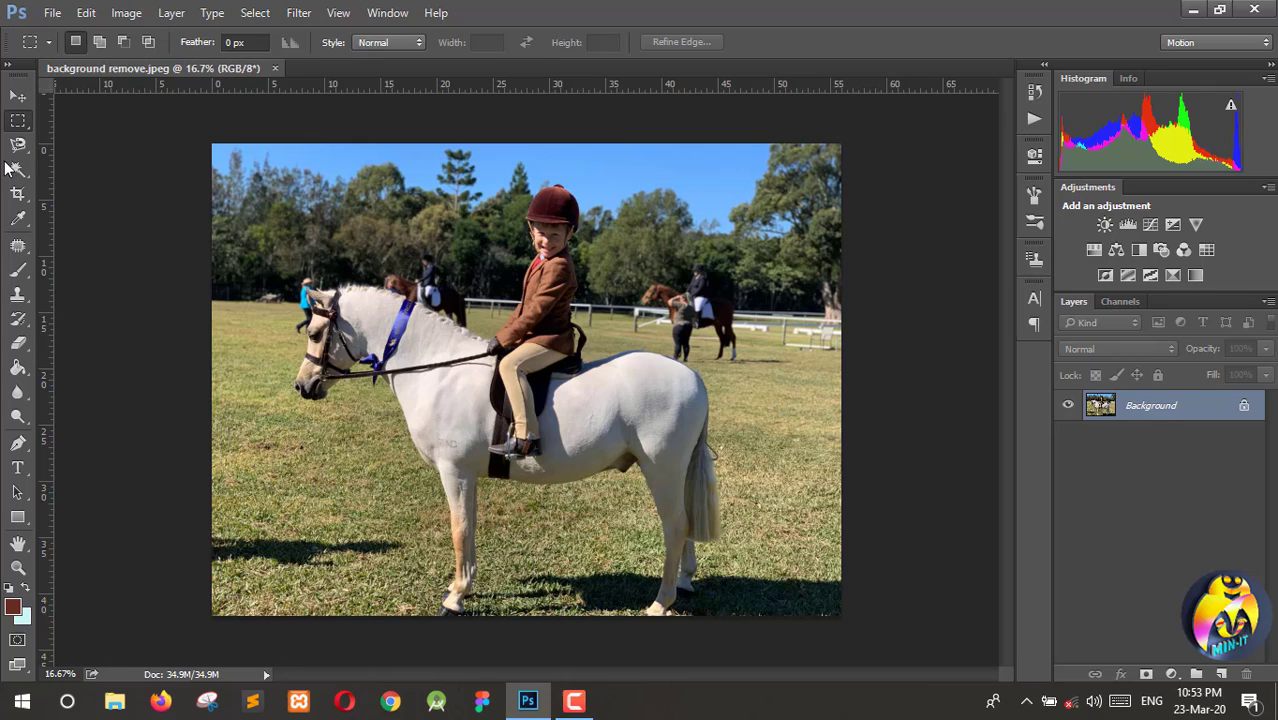
Unlock the Background layer to convert it to a regular layer
click(17, 95)
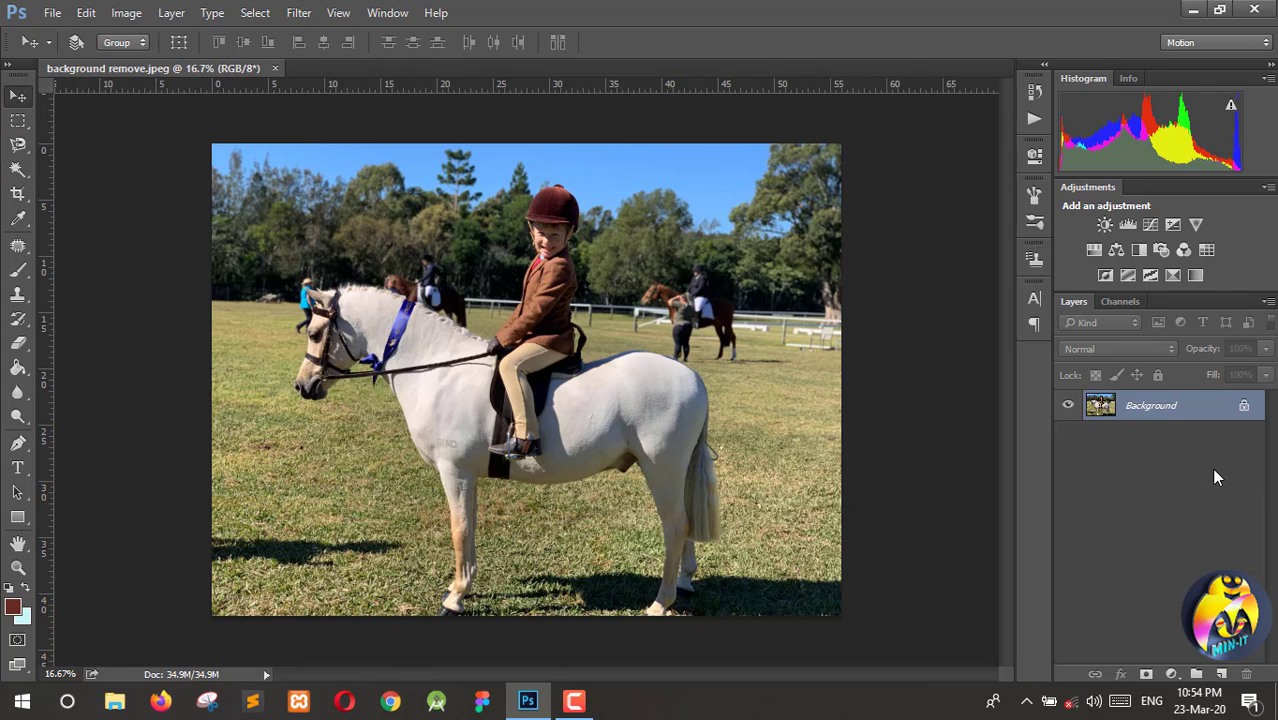
click(1245, 409)
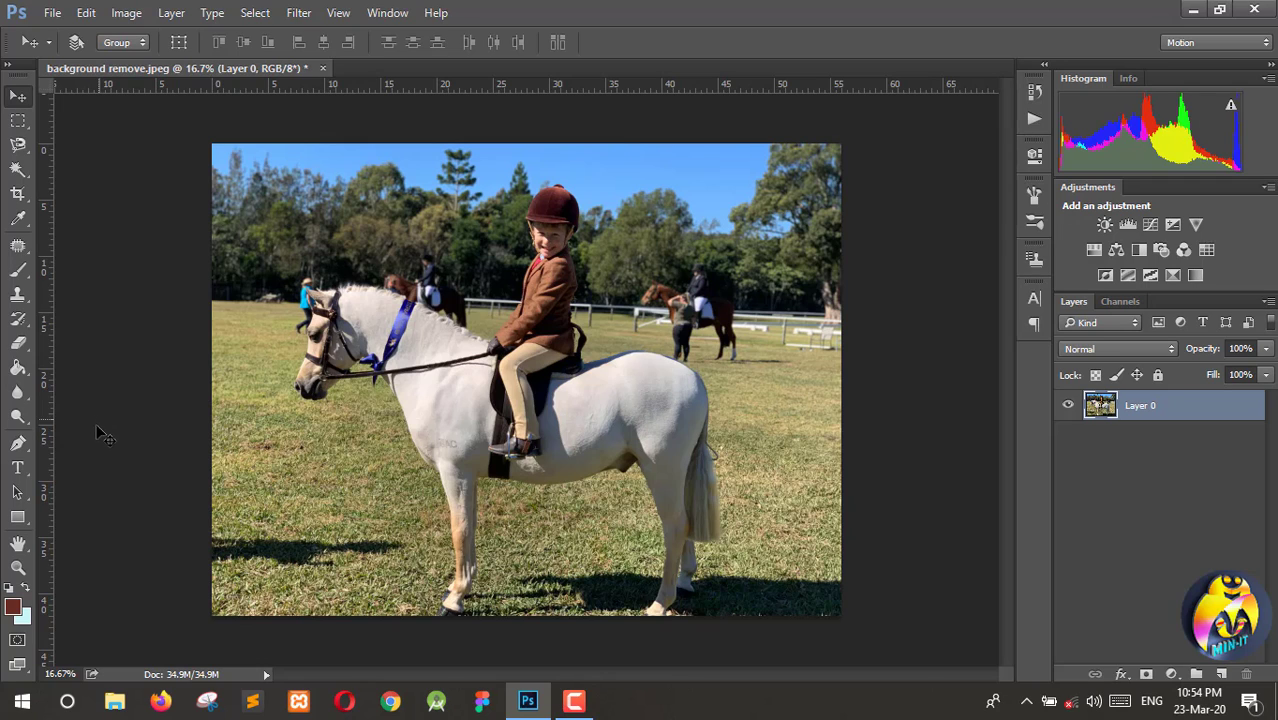
Start a Pen tool path at the base of the nearer front hoof and trace up the hoof's front edge
click(17, 443)
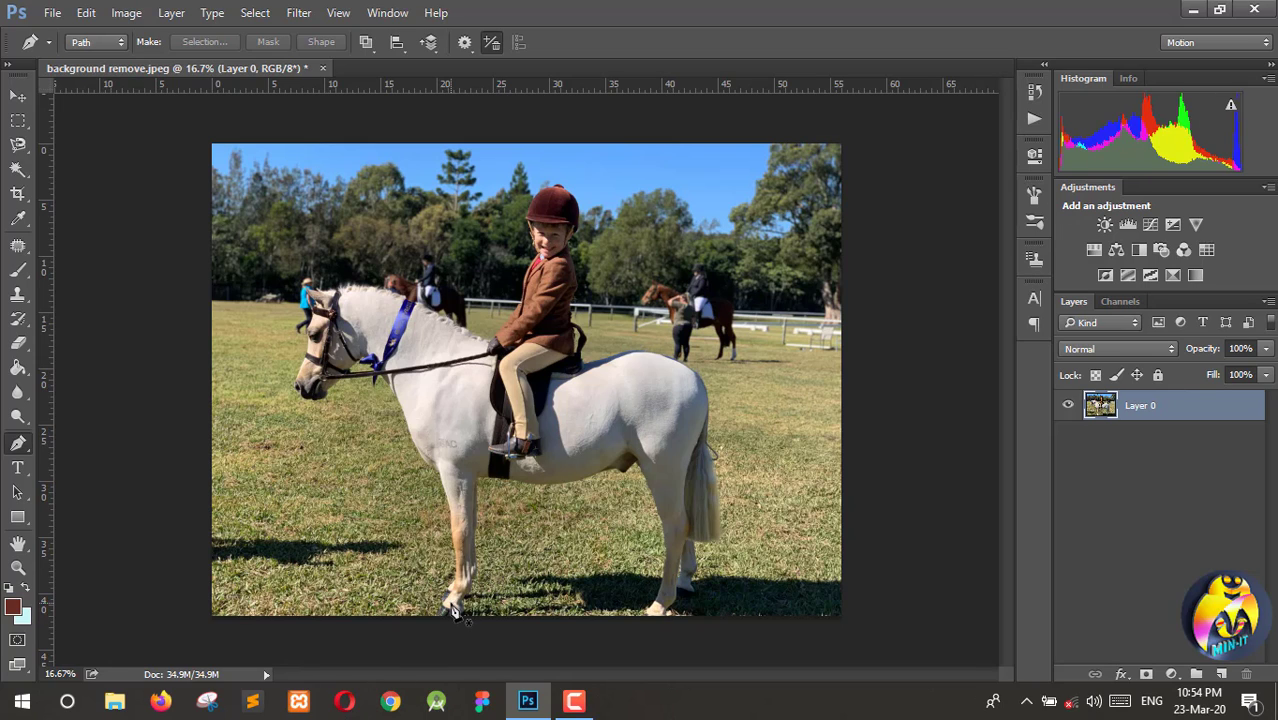
scroll(453, 611, up, 8)
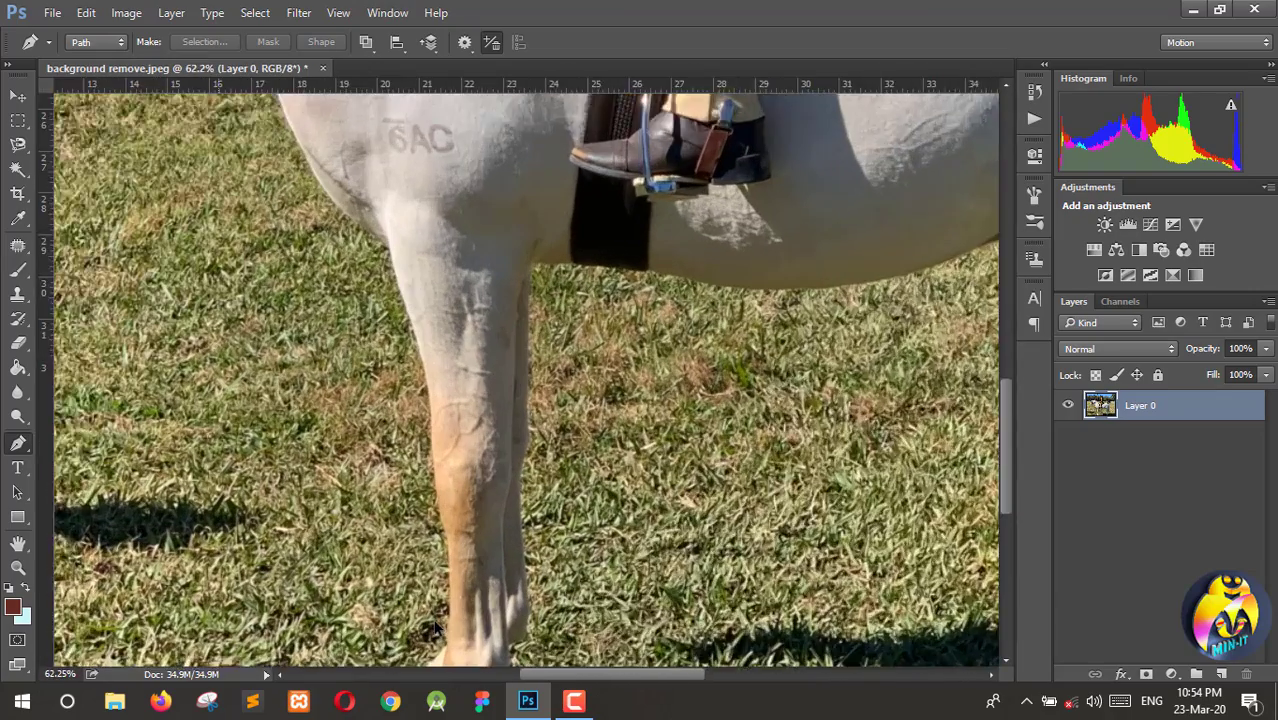
scroll(437, 624, up, 5)
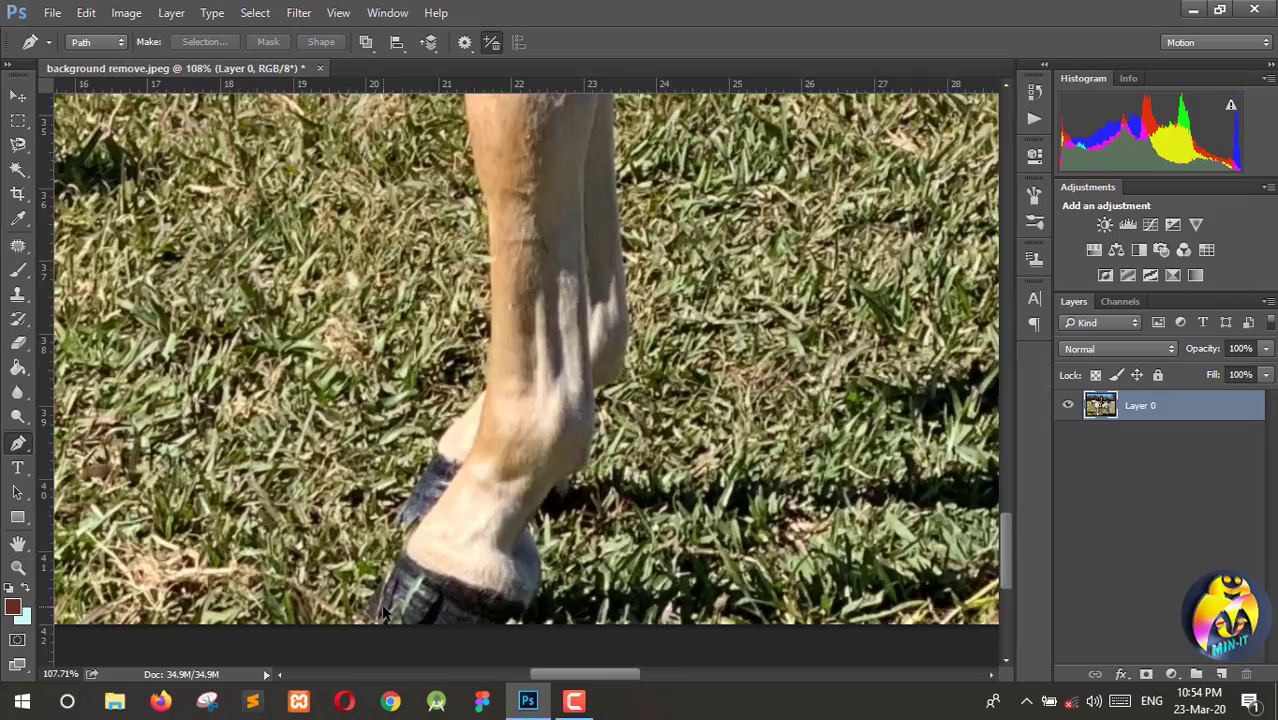
scroll(381, 604, up, 2)
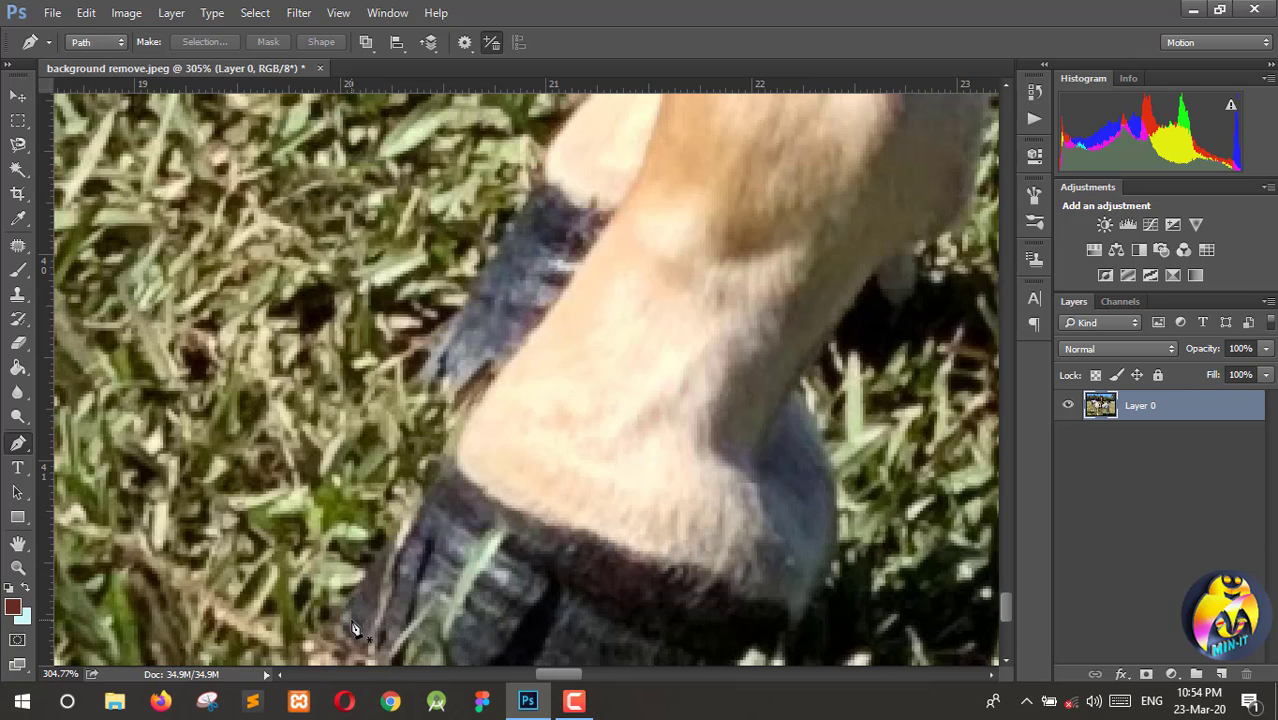
scroll(352, 622, down, 2)
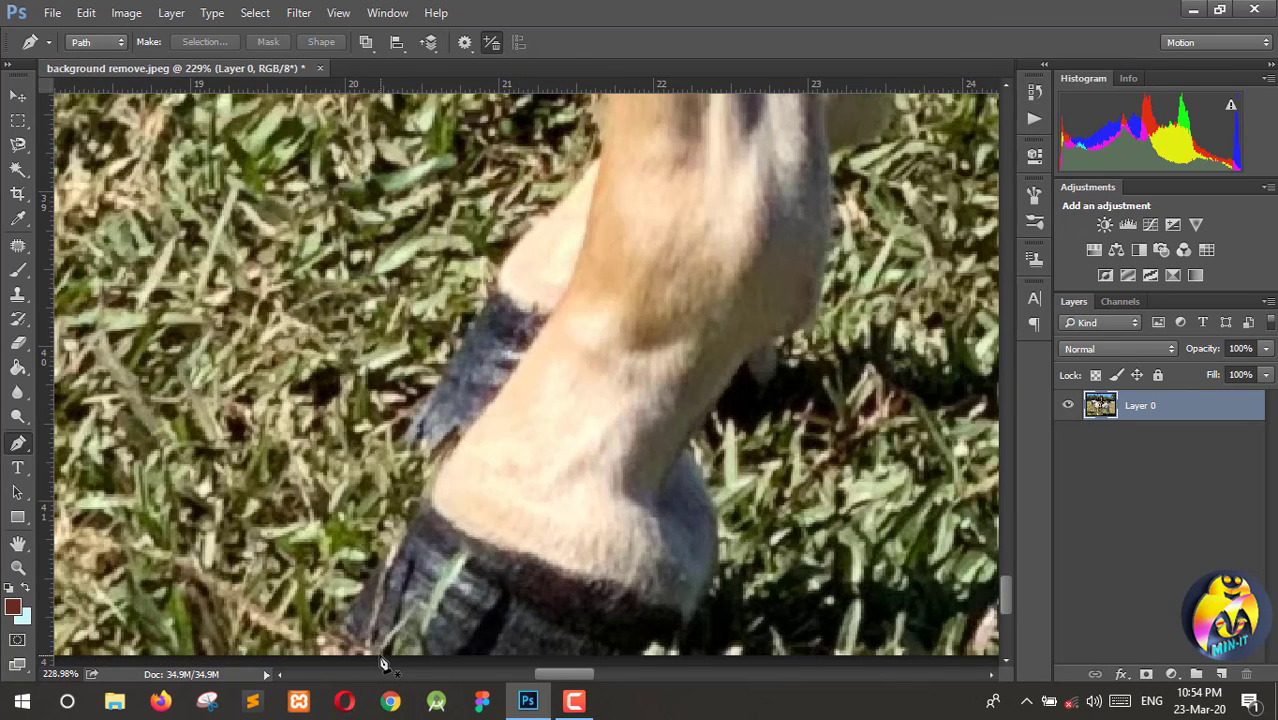
scroll(381, 664, up, 2)
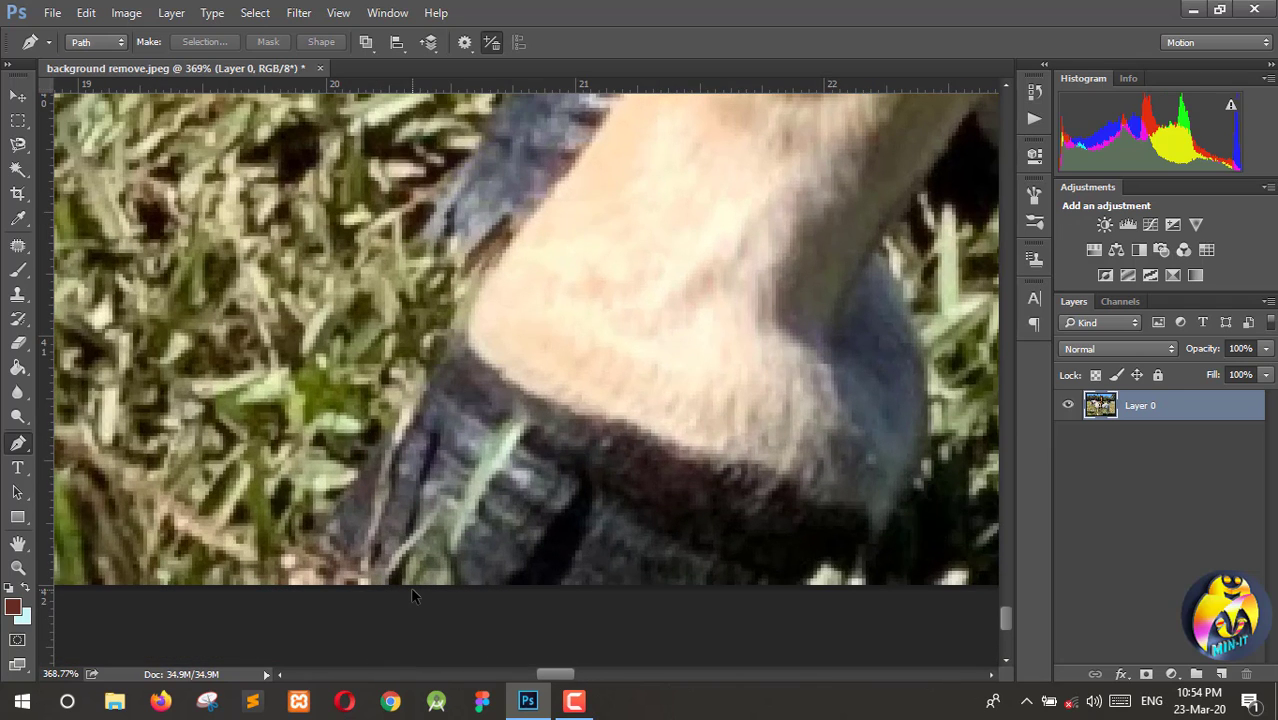
click(402, 589)
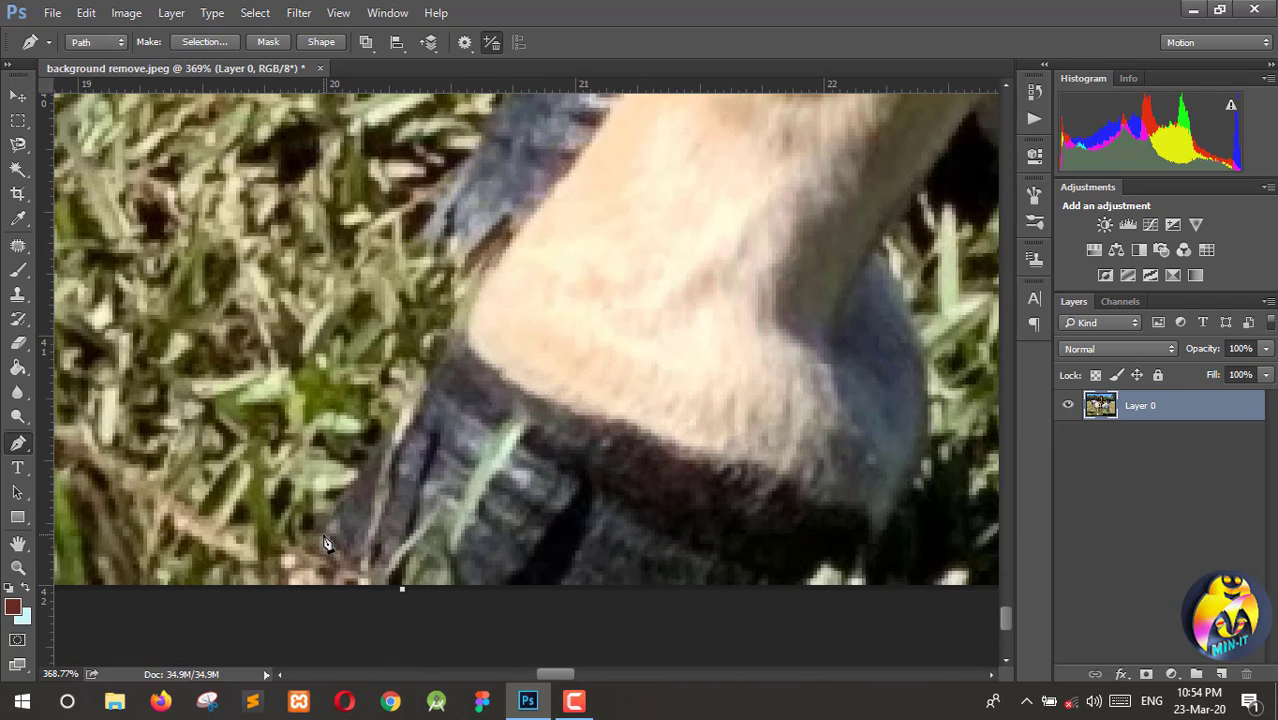
click(320, 530)
scroll(395, 458, up, 1)
drag(432, 422, 447, 388)
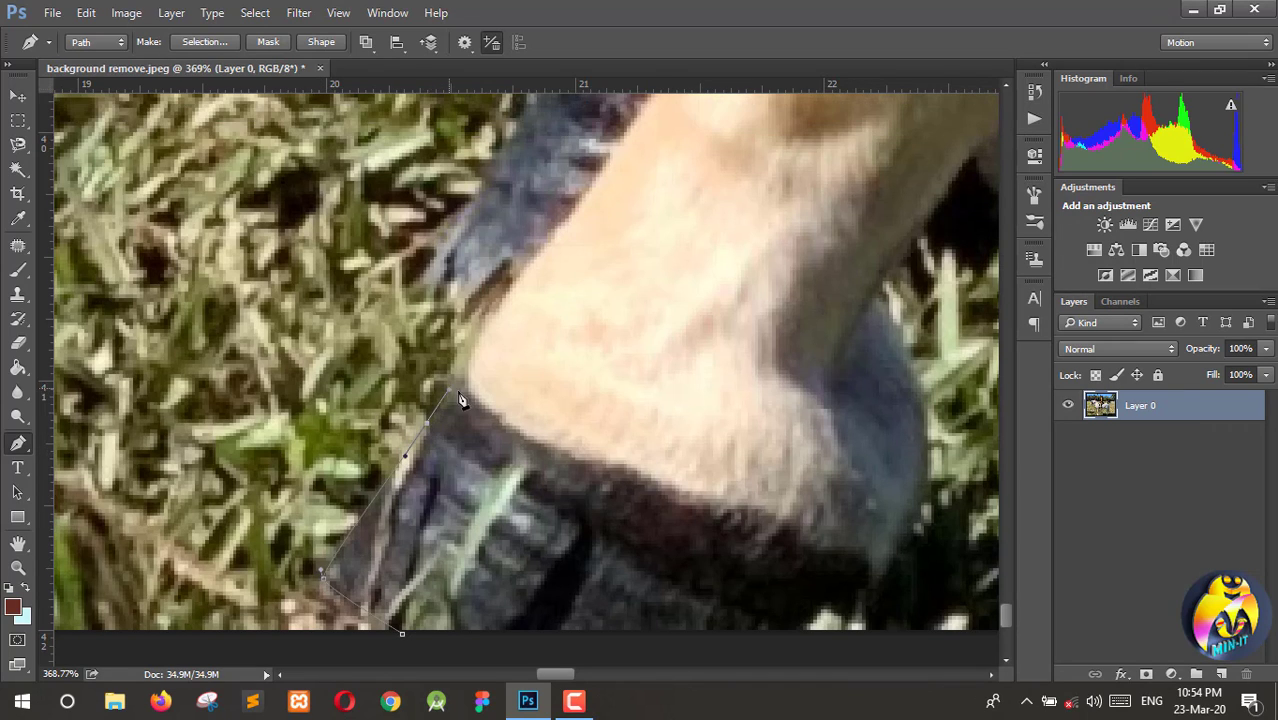
Continue the path from the nearer hoof around the front edge of the farther front hoof to its upper rim
scroll(459, 420, up, 4)
drag(457, 497, 457, 460)
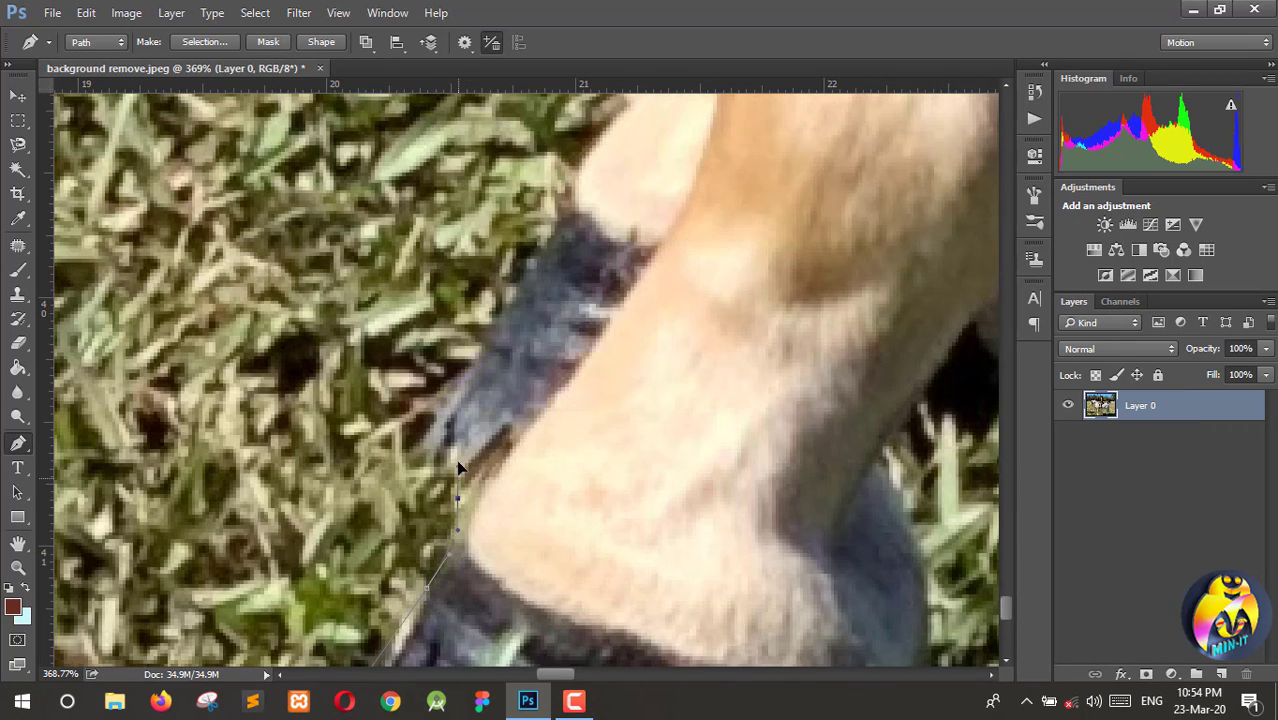
scroll(440, 458, up, 1)
scroll(438, 450, up, 2)
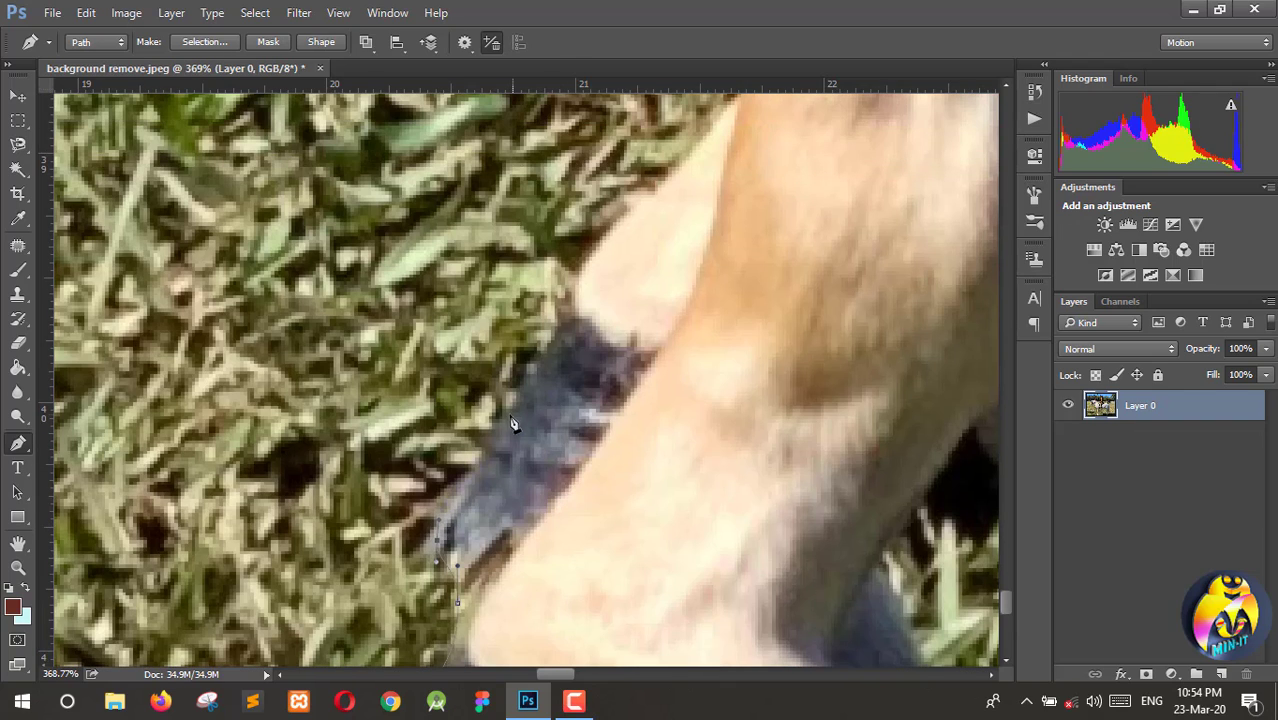
click(490, 433)
scroll(491, 430, up, 2)
drag(558, 424, 575, 415)
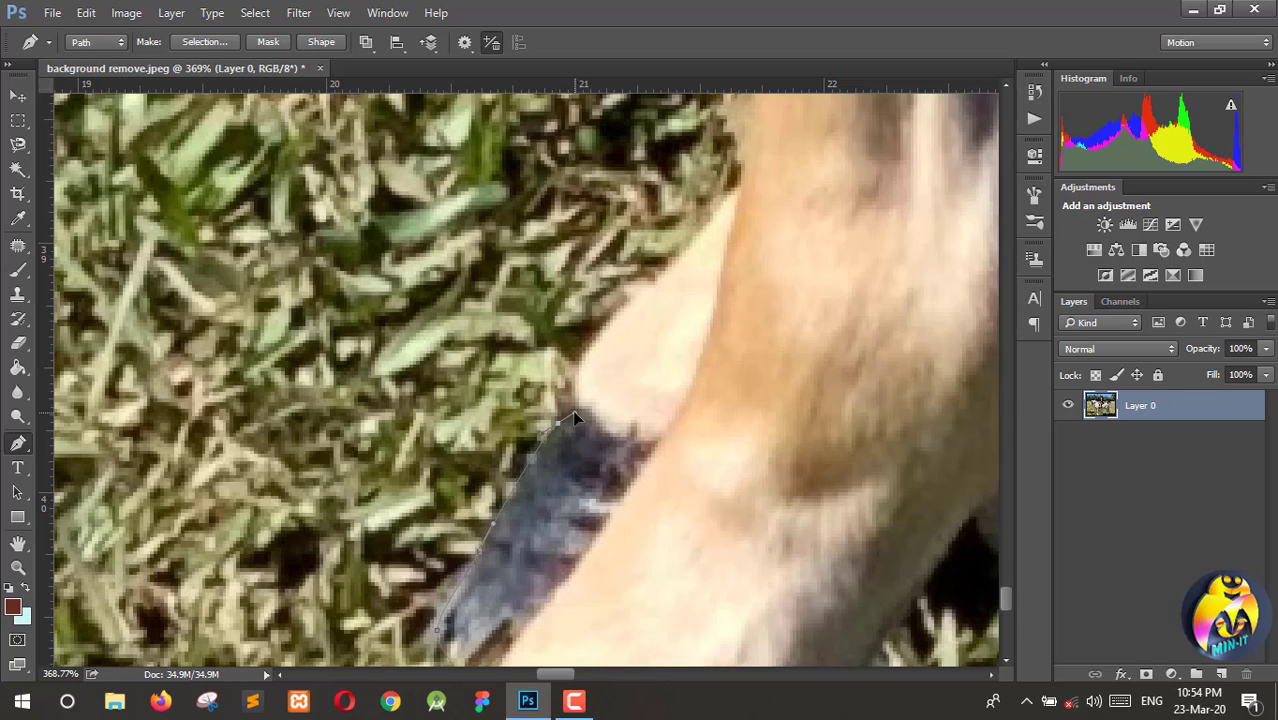
Trace the path along the pale pastern above the farther hoof until it meets the nearer front leg
scroll(573, 412, up, 2)
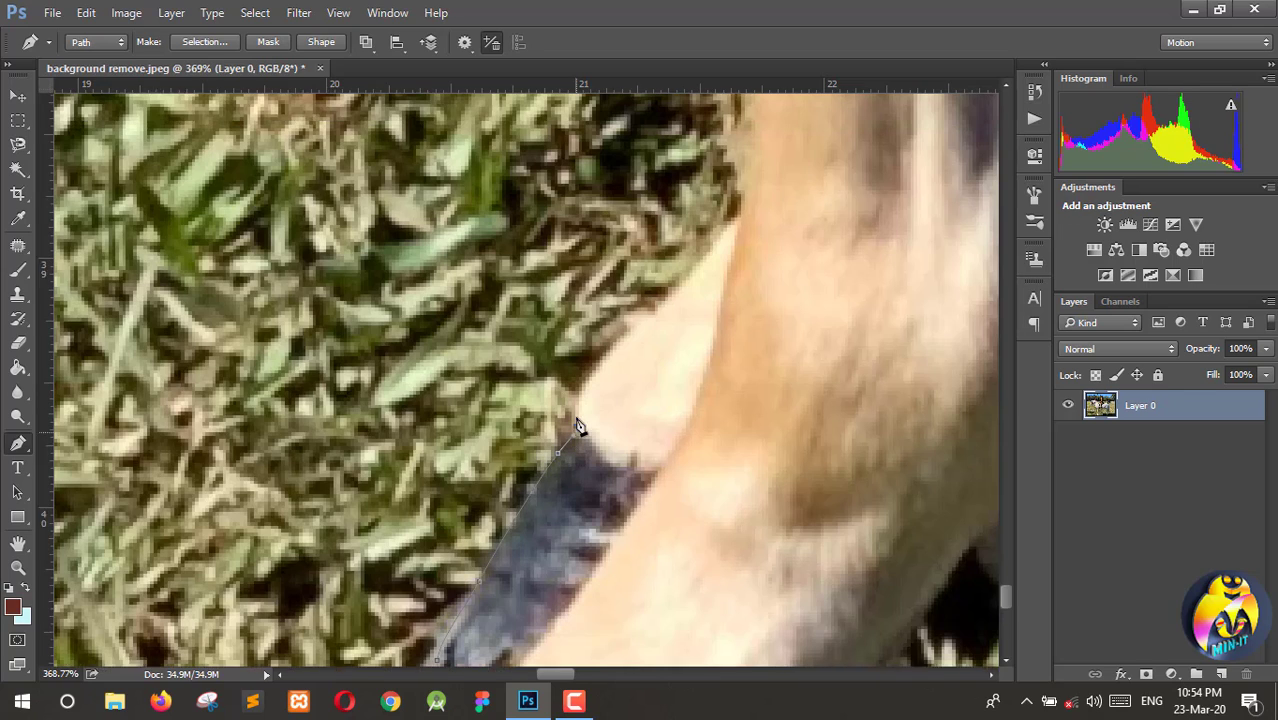
click(588, 440)
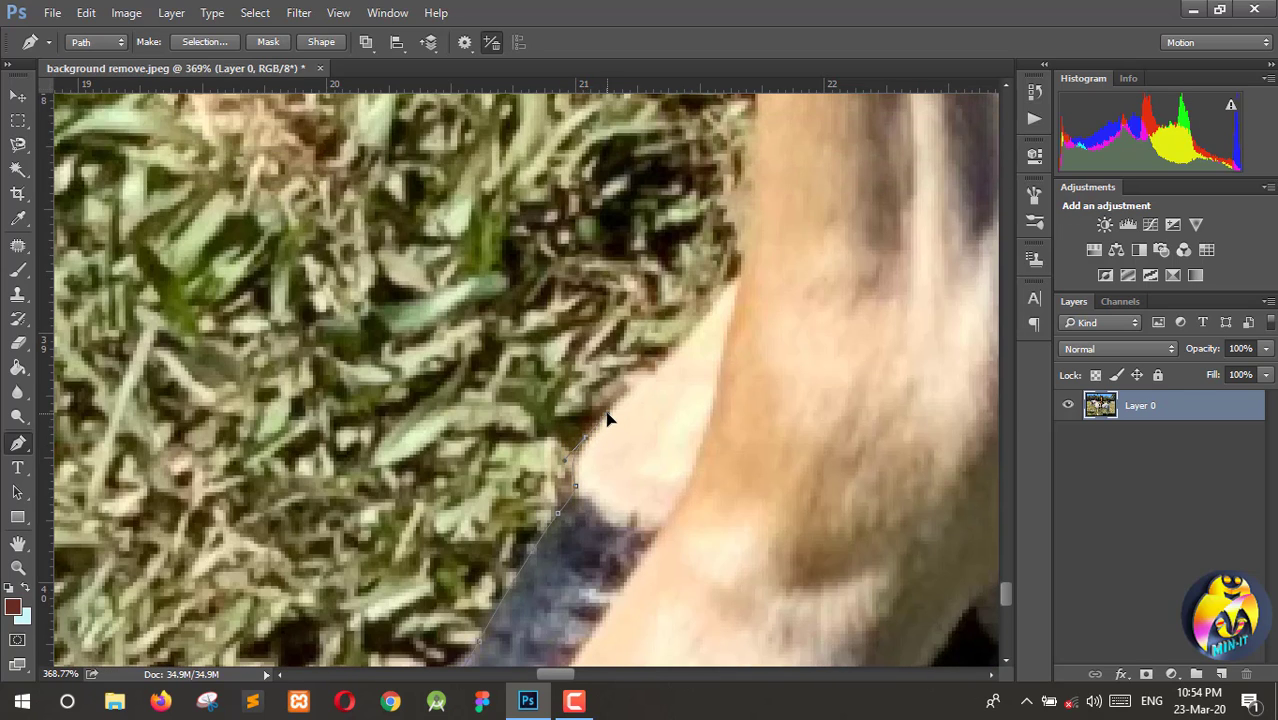
scroll(719, 465, up, 4)
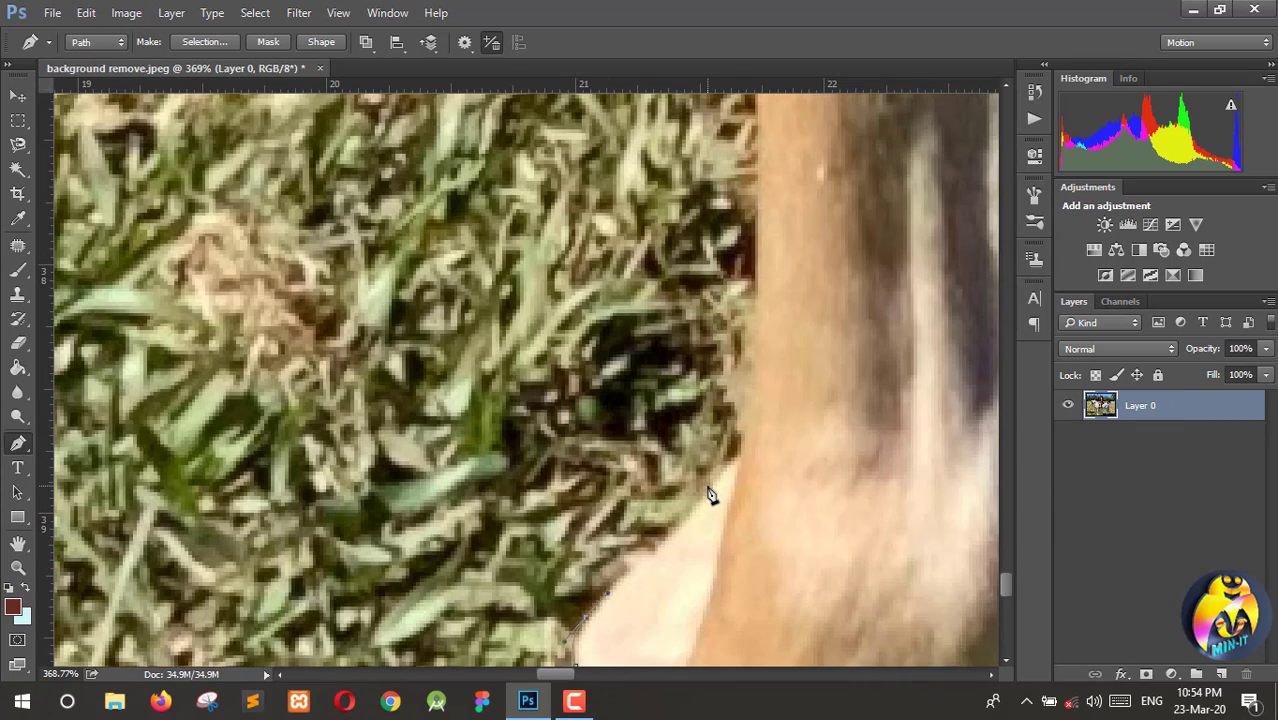
click(694, 508)
click(710, 490)
click(727, 470)
scroll(733, 467, up, 2)
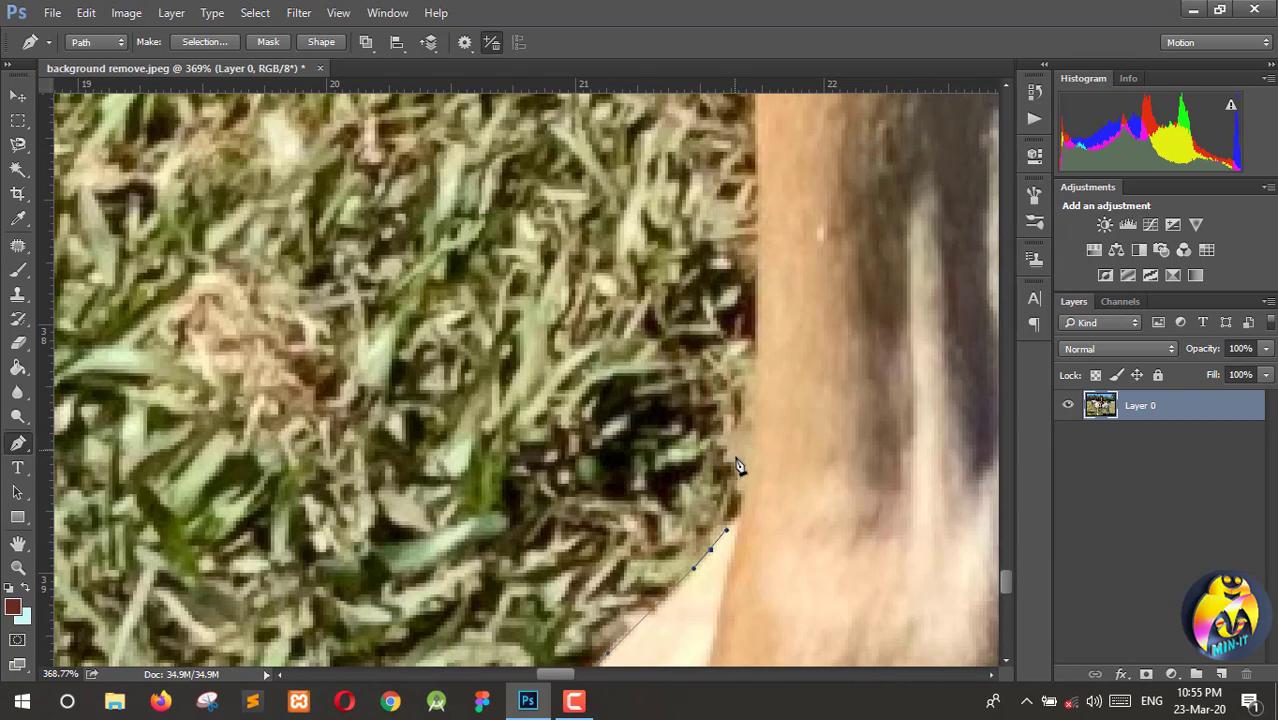
drag(747, 513, 743, 482)
Extend the path up the front edge of the horse's lower foreleg to the knee
scroll(743, 482, up, 3)
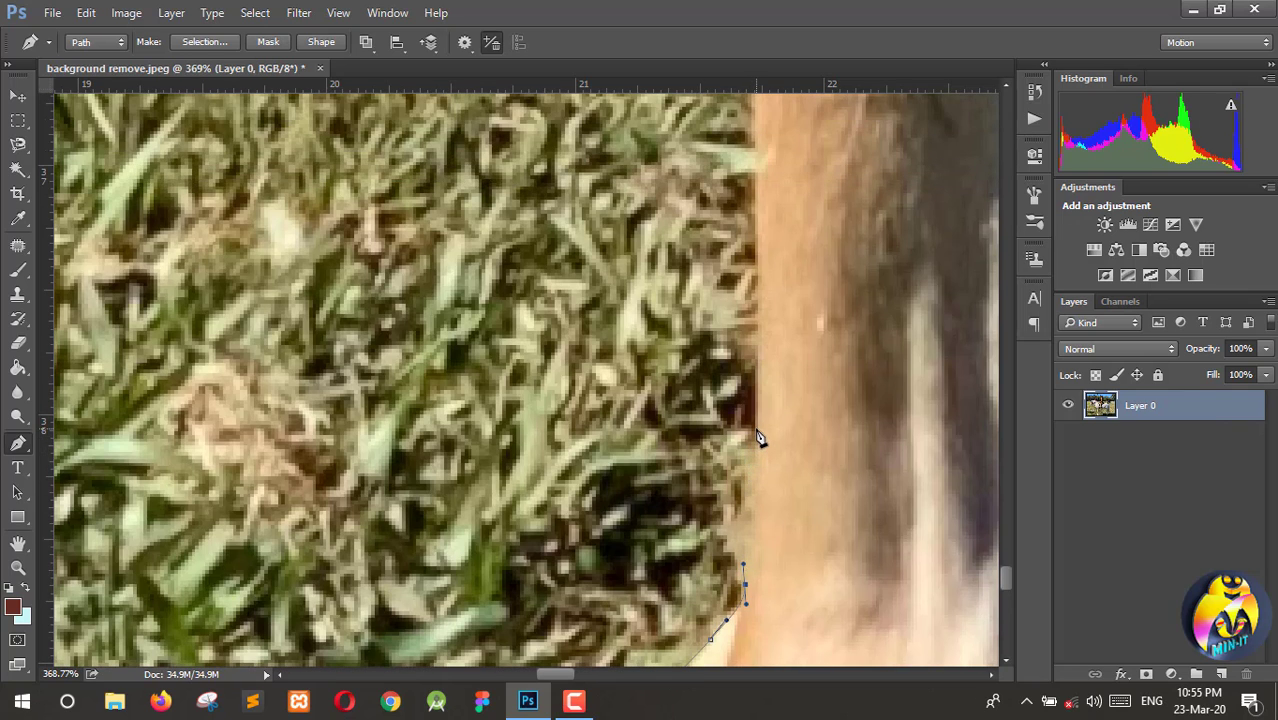
drag(757, 430, 756, 421)
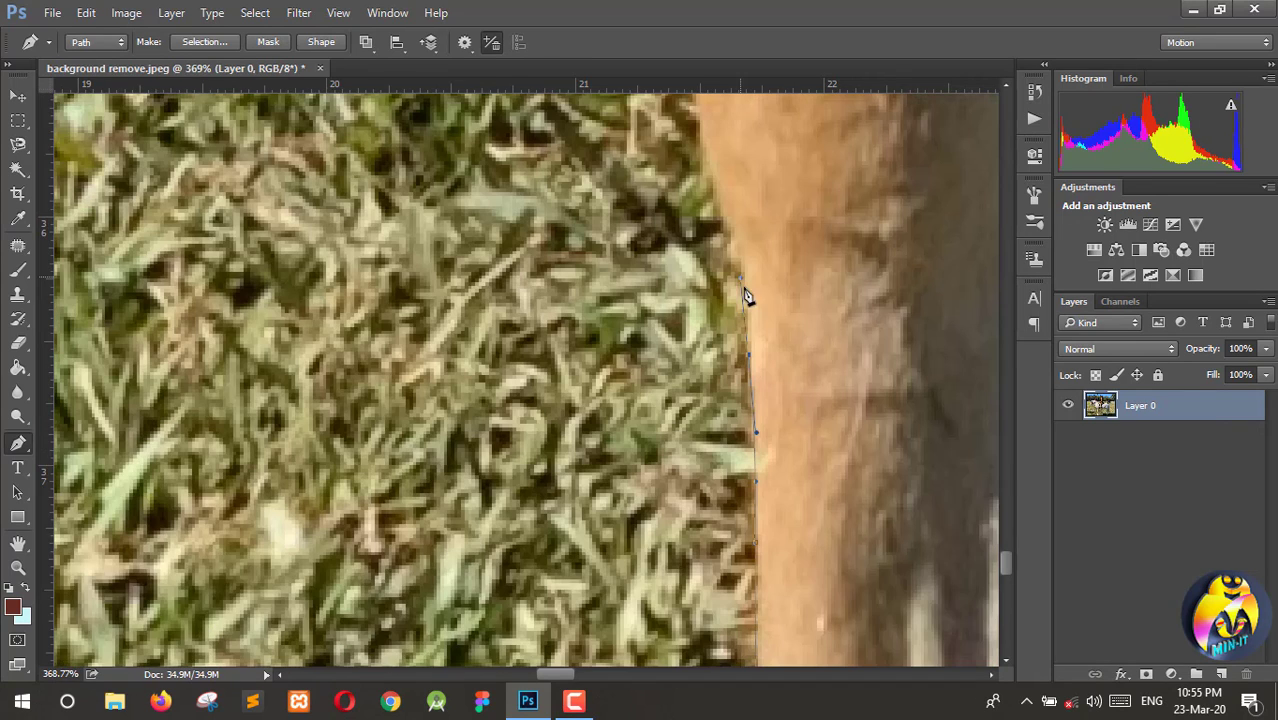
scroll(753, 418, up, 5)
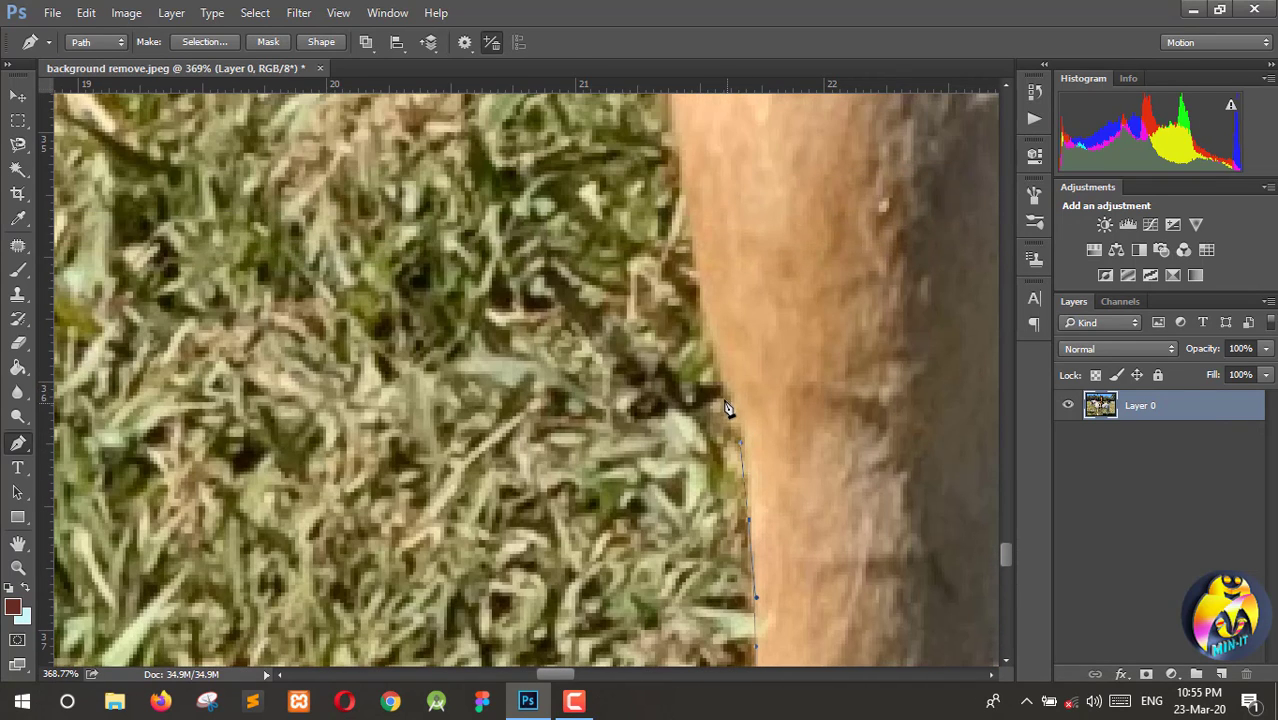
drag(727, 407, 683, 311)
scroll(720, 388, up, 3)
scroll(717, 381, up, 1)
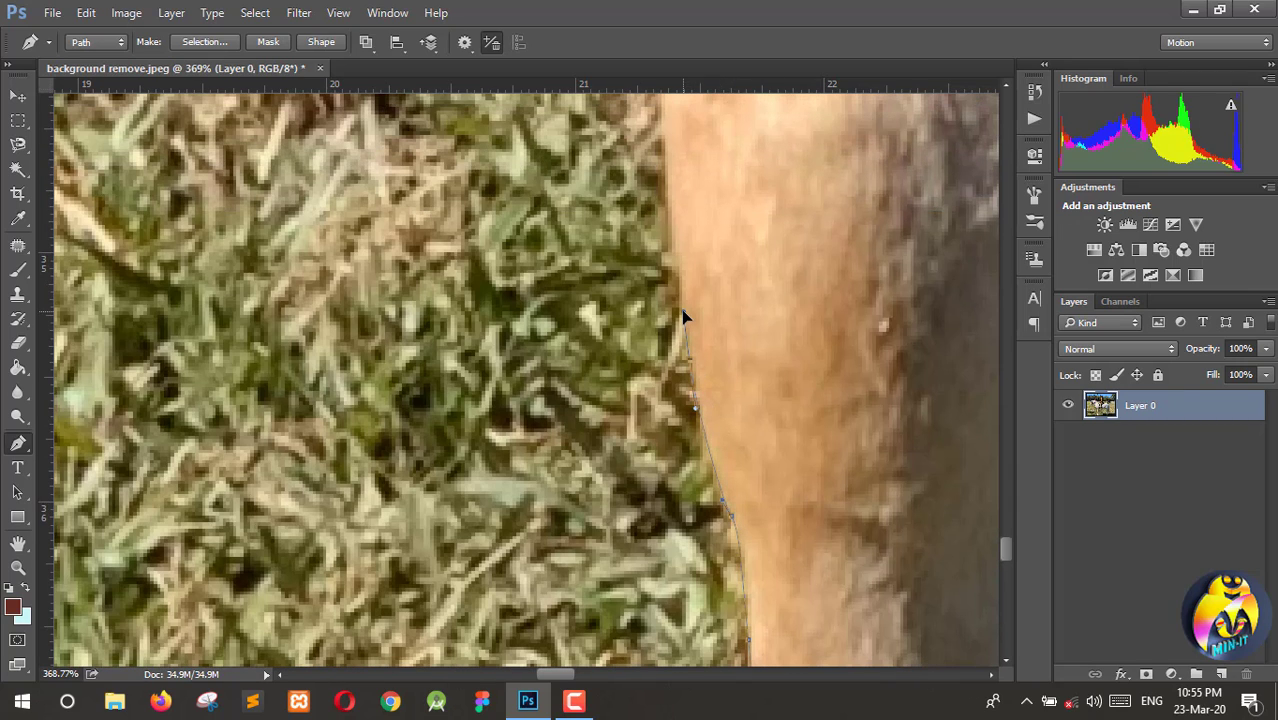
scroll(684, 325, up, 2)
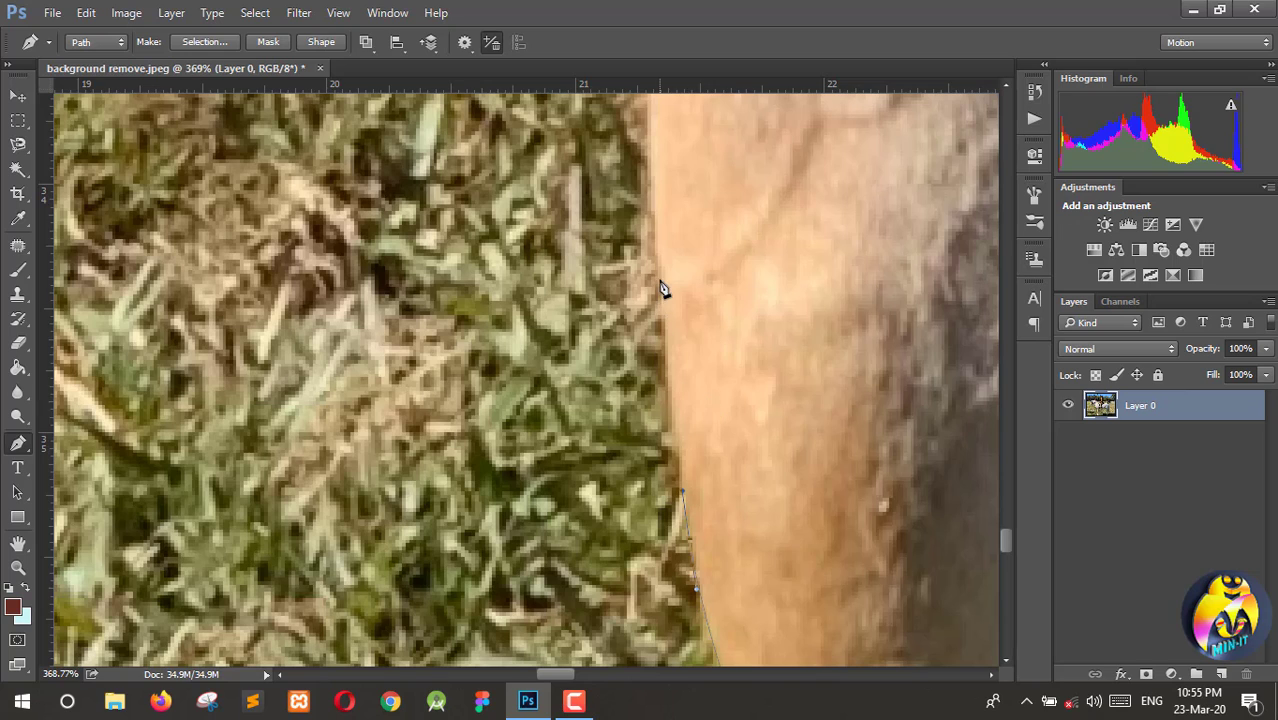
click(660, 283)
Extend the path from the knee up the front edge of the upper foreleg to just below the chest
scroll(660, 283, up, 5)
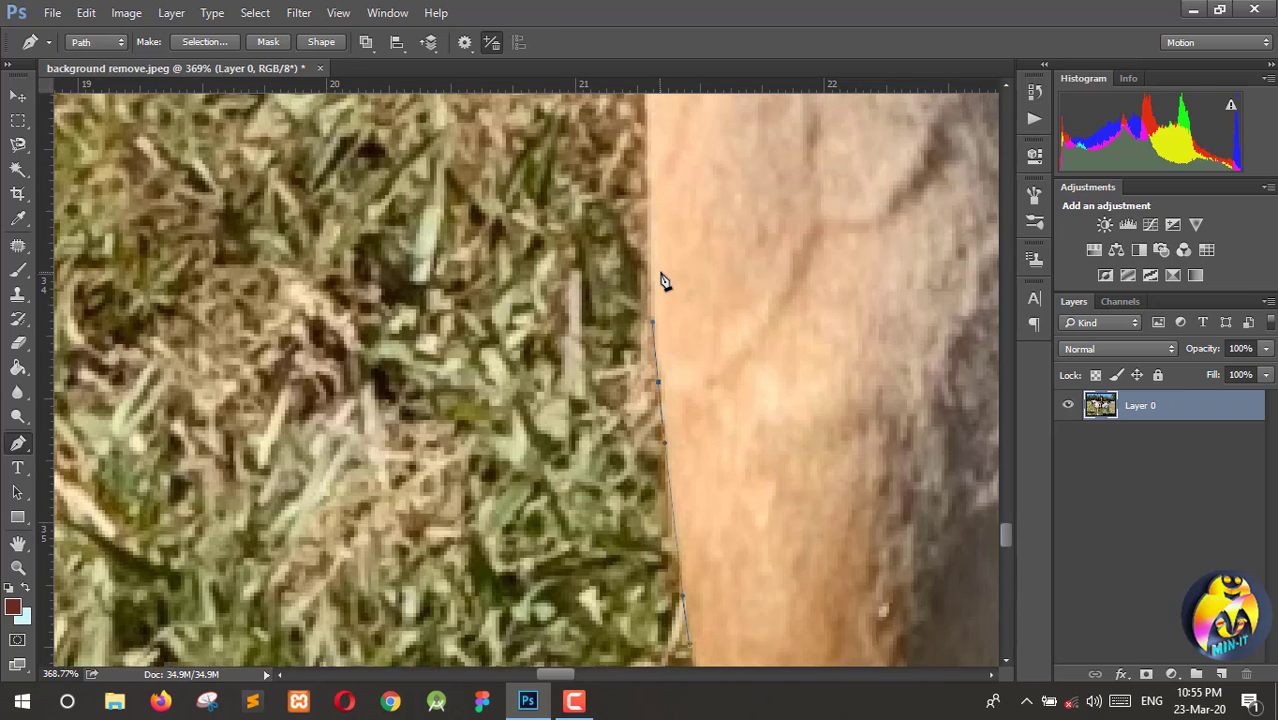
scroll(657, 285, up, 1)
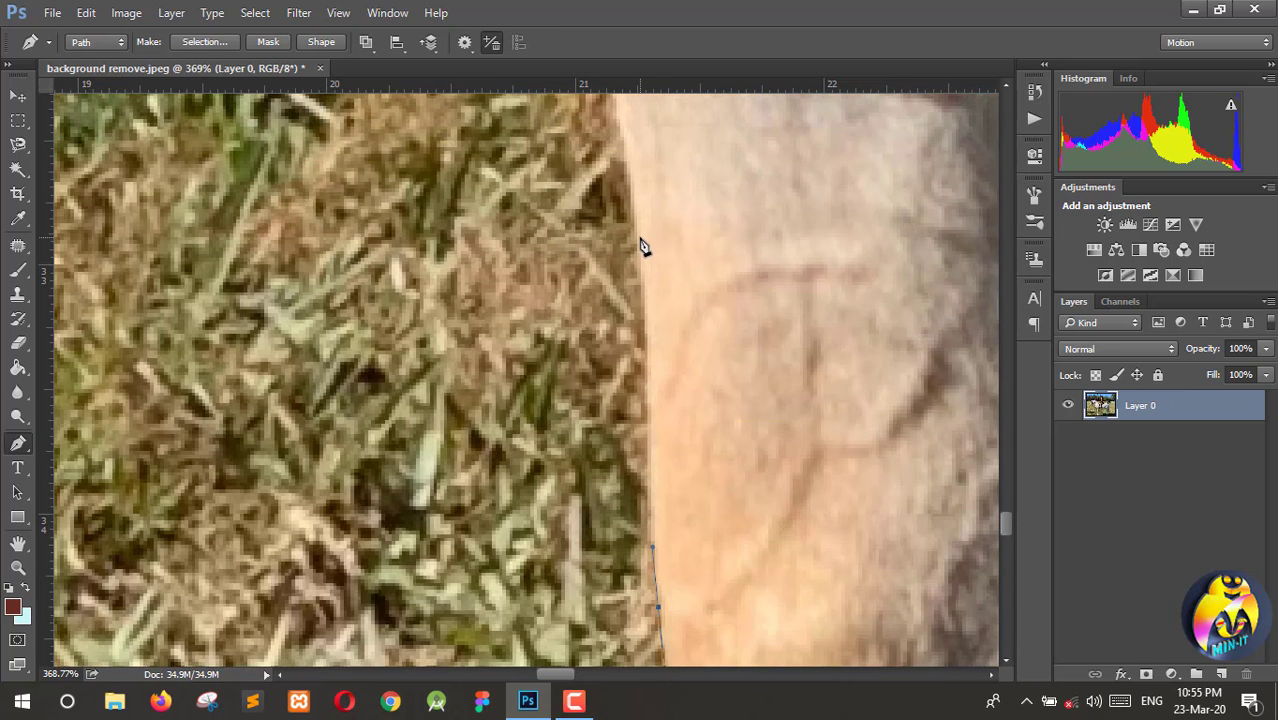
drag(642, 238, 635, 203)
scroll(645, 282, up, 6)
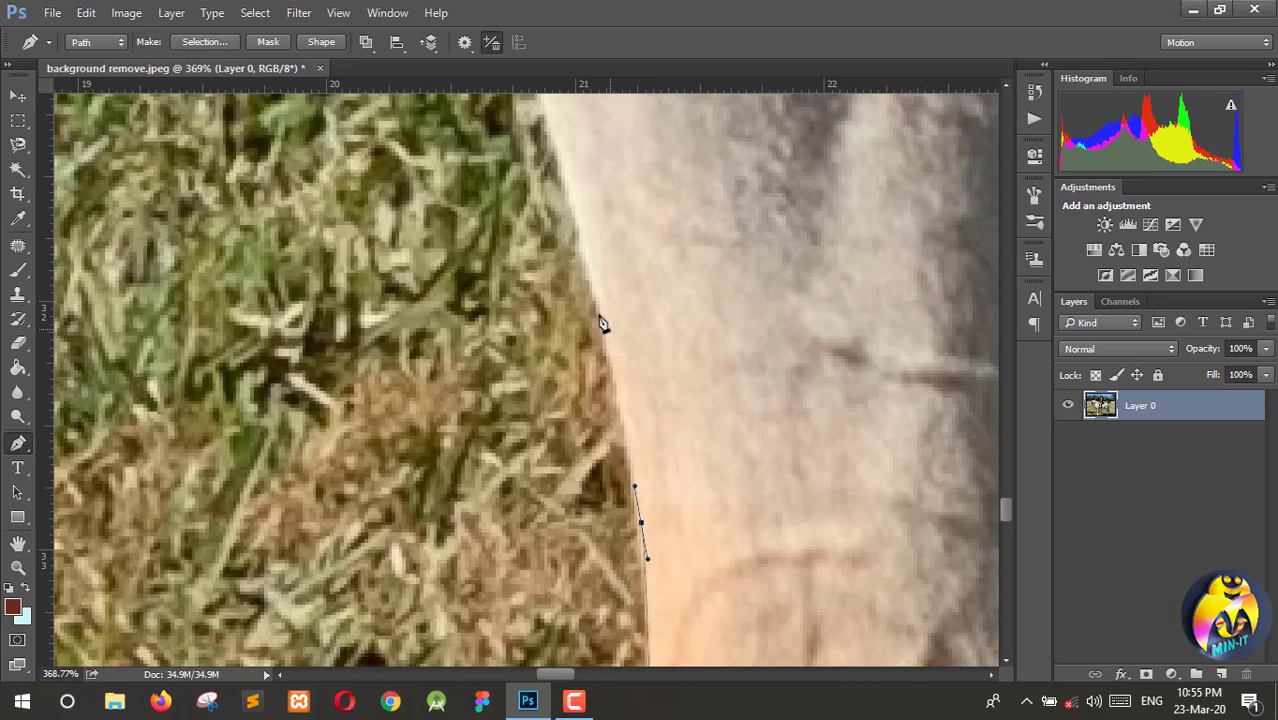
drag(580, 250, 549, 167)
scroll(552, 175, up, 2)
scroll(553, 205, up, 4)
drag(500, 241, 474, 180)
scroll(486, 207, up, 7)
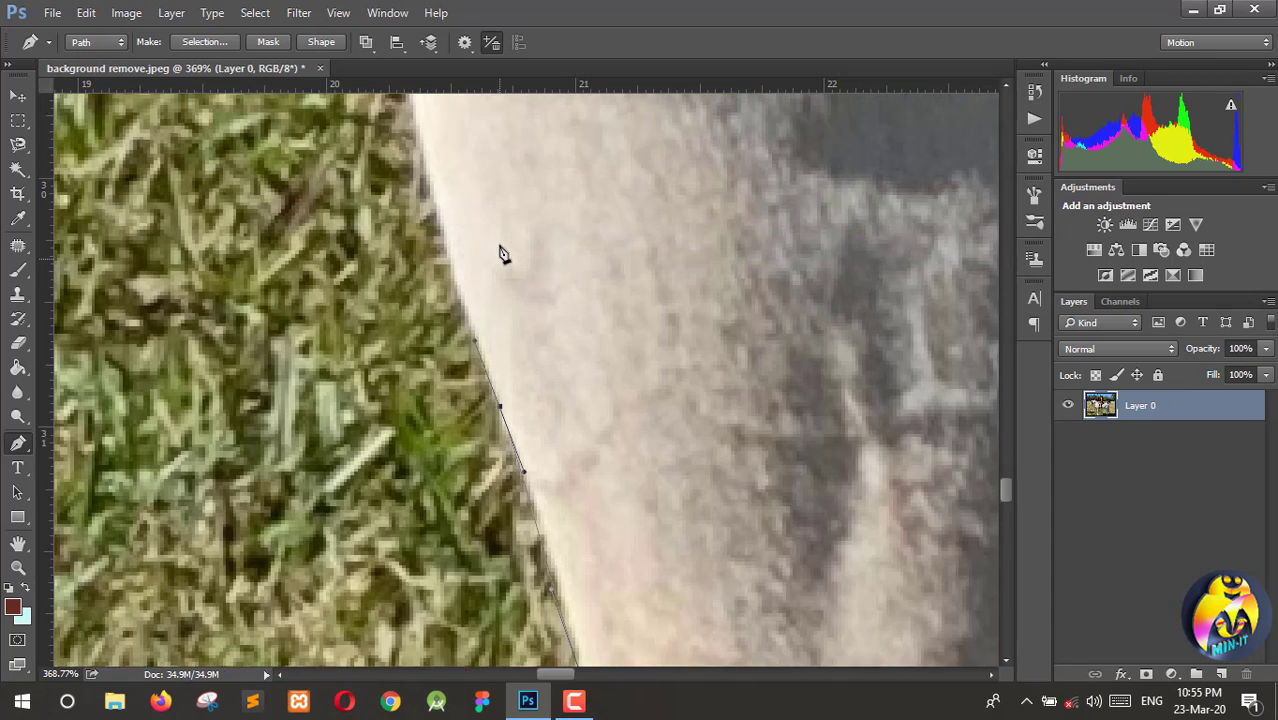
drag(417, 251, 405, 192)
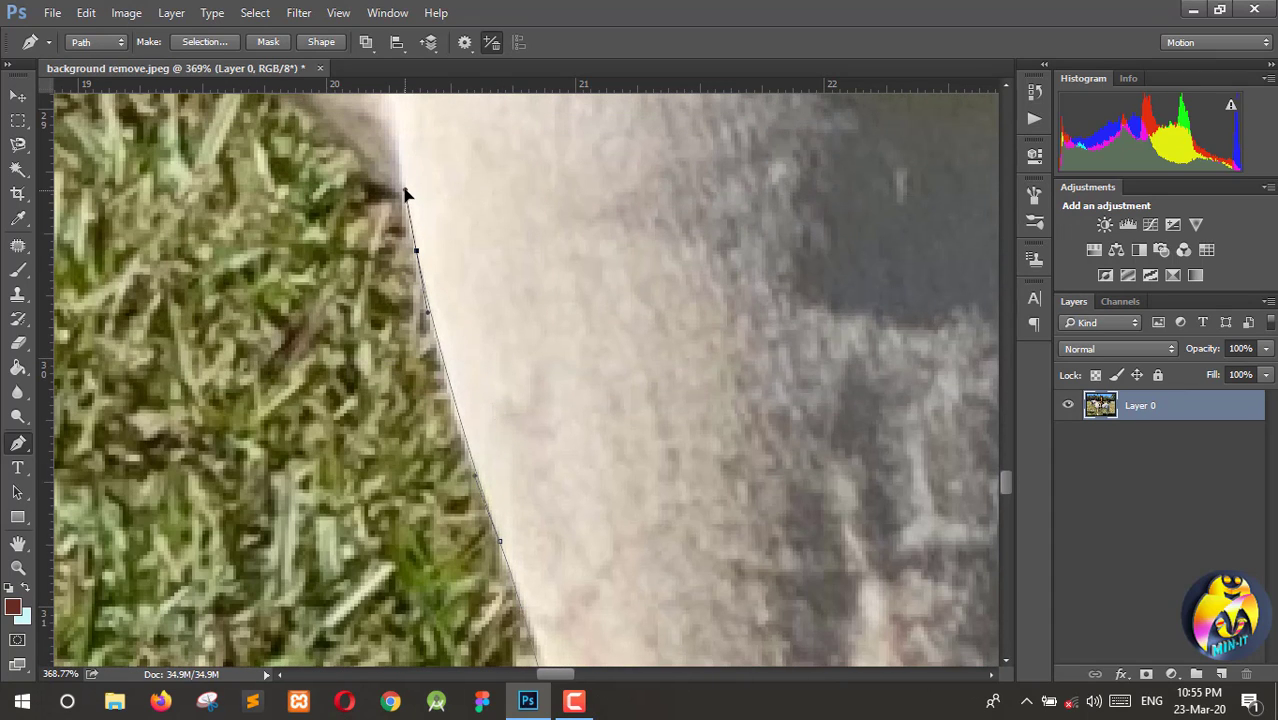
Continue the path from the top of the front leg around the notch onto the lower edge of the horse's chest
scroll(405, 285, up, 2)
scroll(400, 290, left, 2)
scroll(398, 293, left, 2)
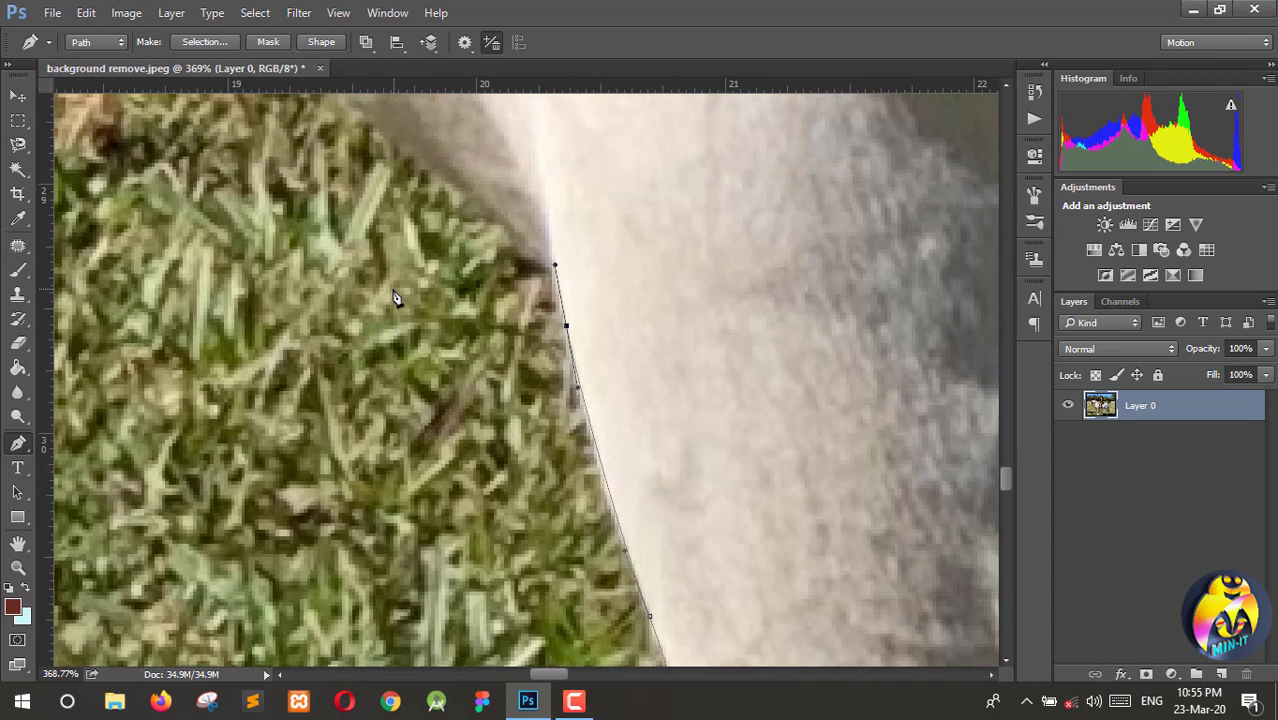
scroll(468, 306, up, 2)
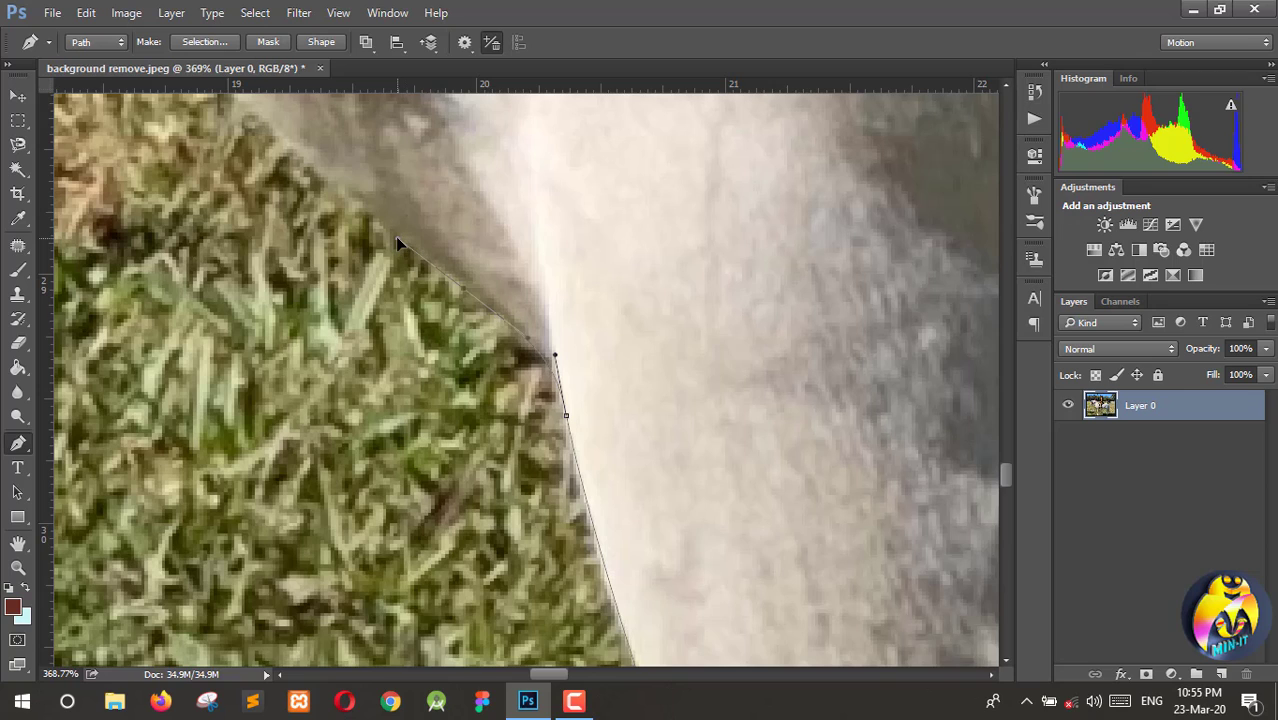
scroll(337, 292, up, 2)
scroll(320, 330, up, 2)
scroll(305, 357, left, 2)
scroll(308, 362, up, 2)
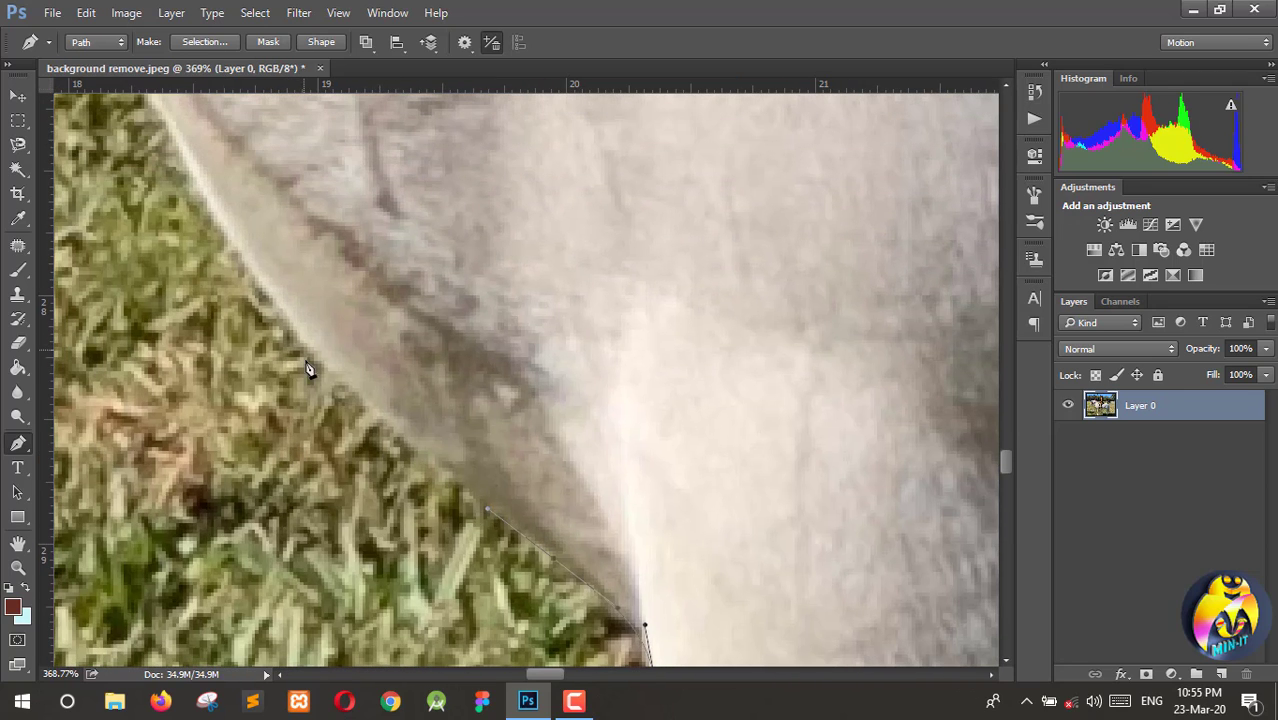
Trace the path up the curved lower edge of the horse's chest with a smooth anchor point
drag(310, 343, 257, 285)
scroll(200, 320, up, 3)
scroll(165, 334, left, 2)
scroll(214, 357, up, 2)
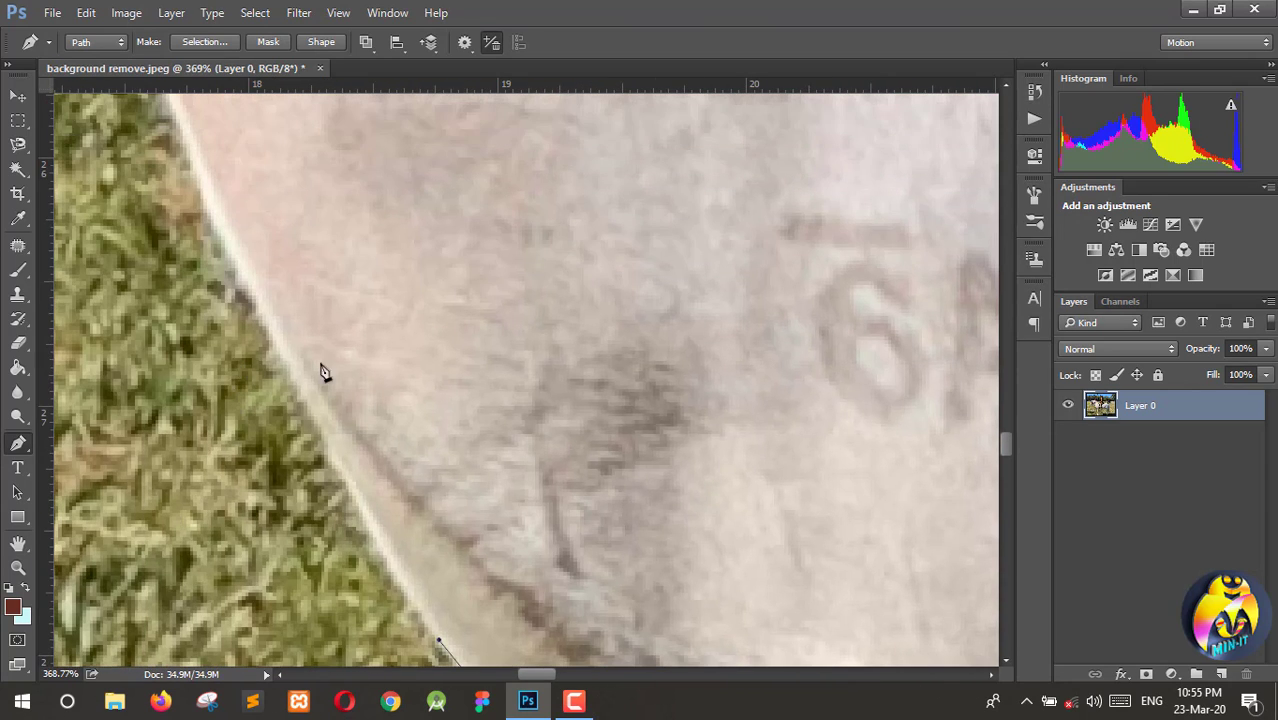
Extend the path up the front edge of the horse's chest to just below the dark strap
scroll(171, 394, up, 3)
scroll(205, 342, left, 2)
scroll(228, 316, up, 1)
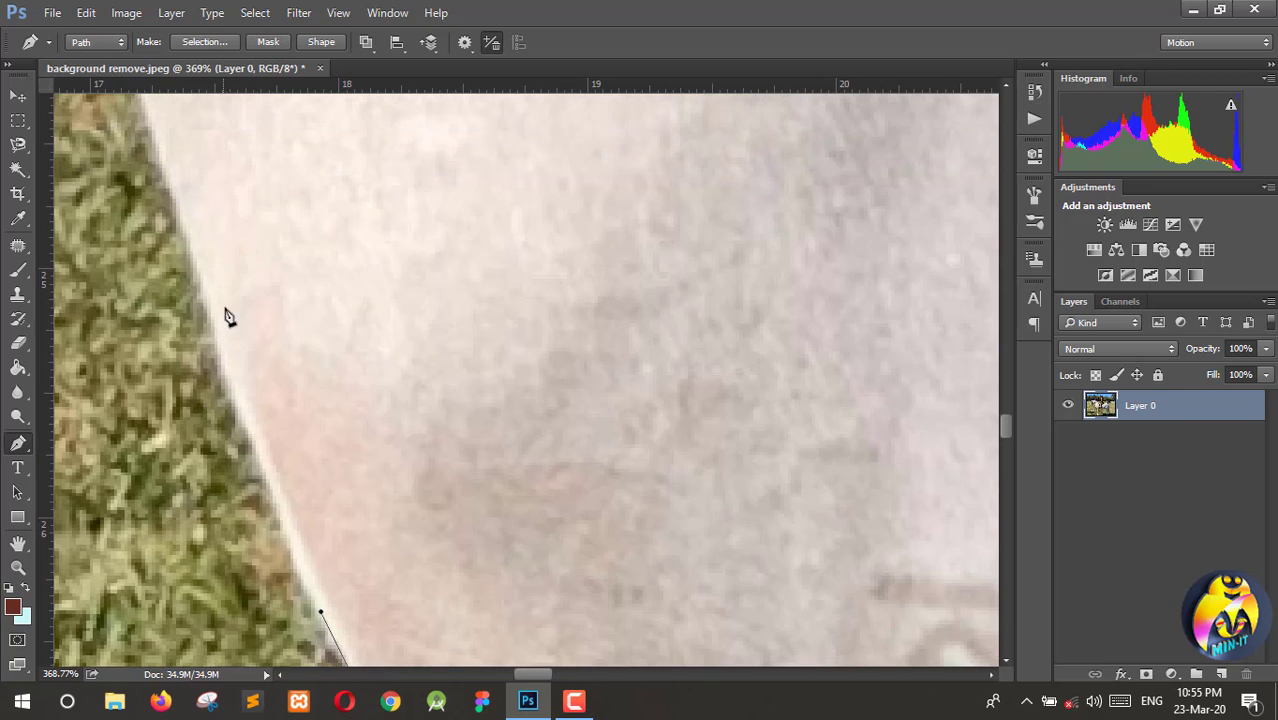
drag(203, 289, 164, 165)
scroll(180, 185, left, 2)
scroll(200, 193, up, 1)
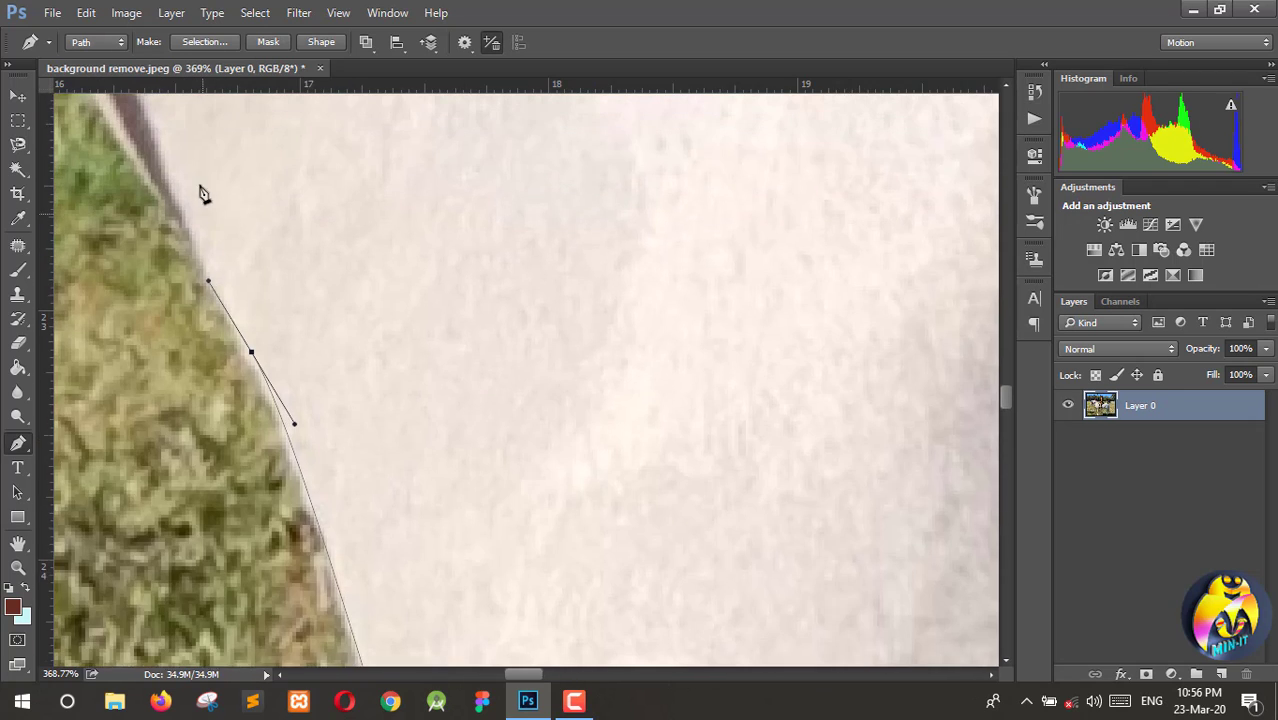
Carry the path past the dark chest strap and around the hanging blue tassel onto the rein's lower edge
scroll(120, 251, up, 2)
scroll(120, 255, left, 2)
scroll(298, 250, up, 1)
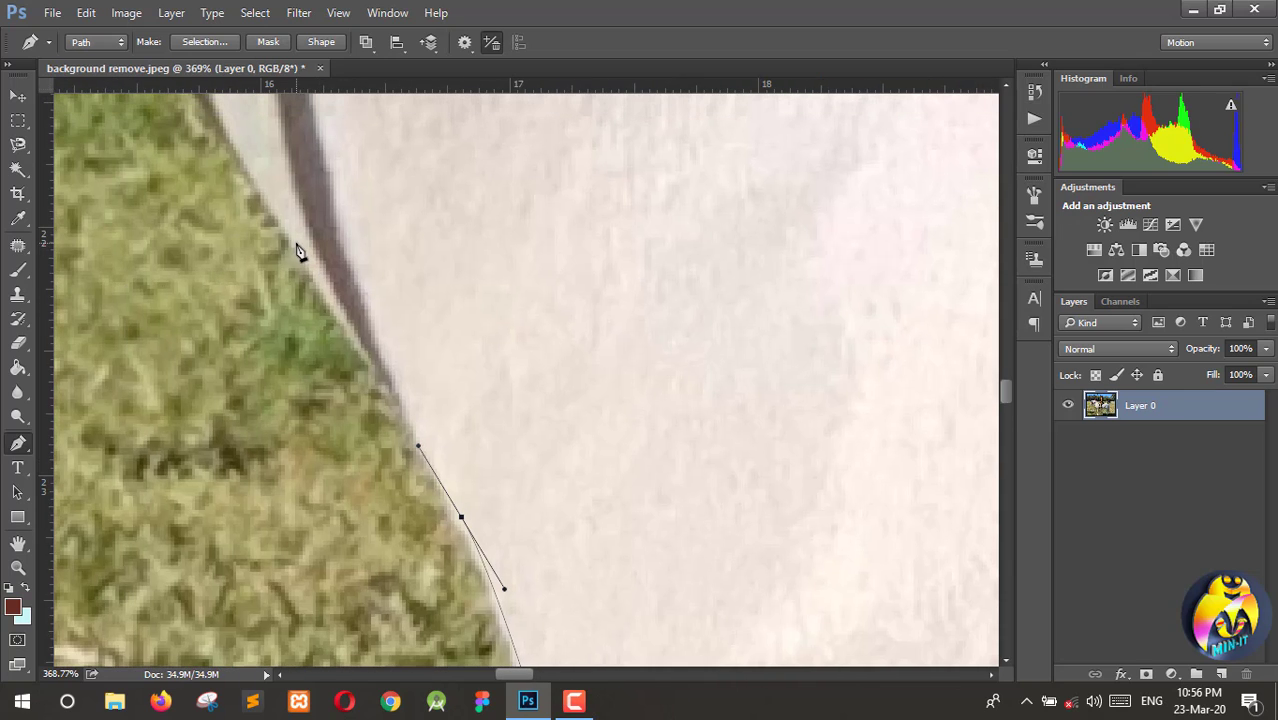
scroll(298, 250, up, 1)
click(250, 222)
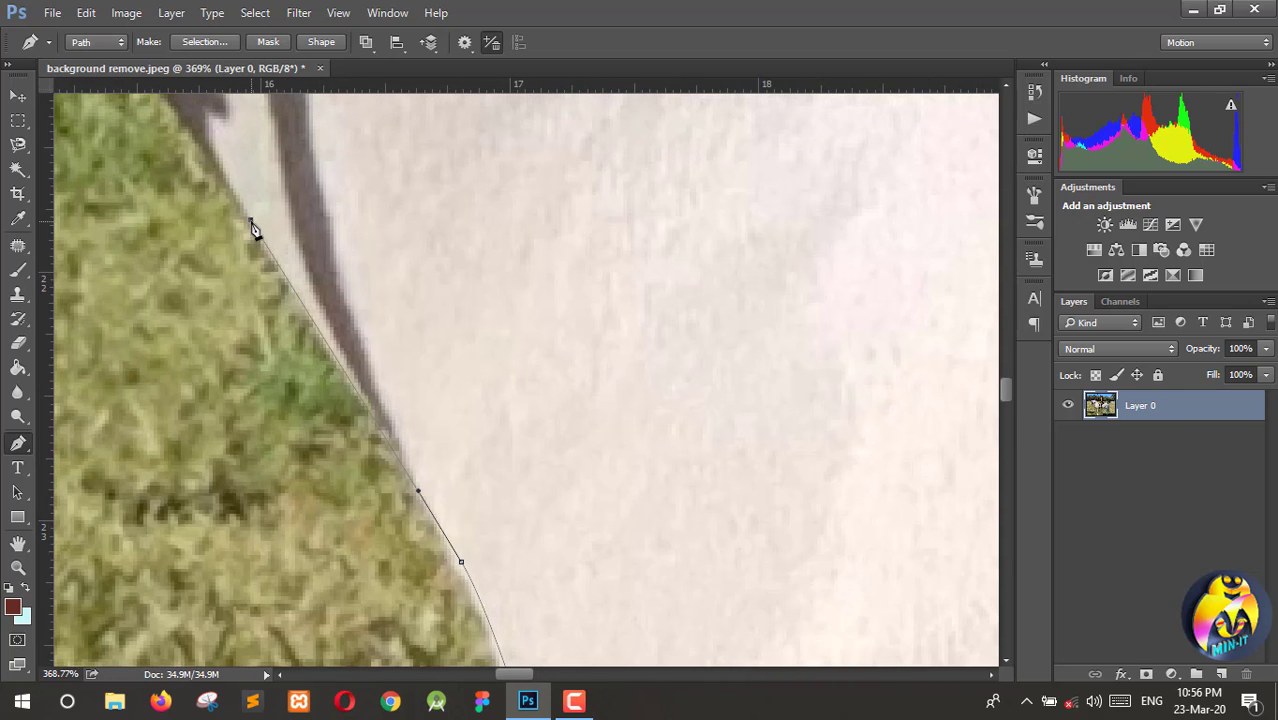
drag(250, 222, 209, 170)
scroll(210, 190, up, 4)
scroll(194, 231, left, 3)
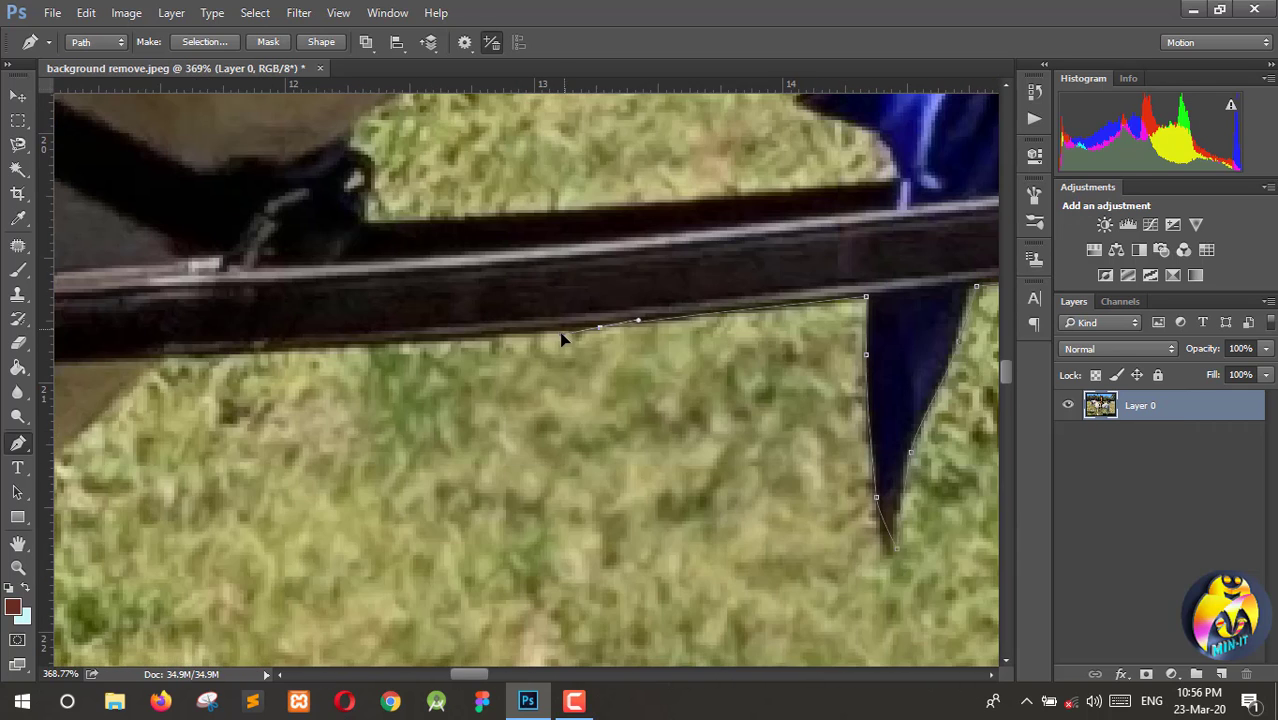
Follow the lower edge of the rein with the path until it meets the horse's jaw
scroll(422, 371, up, 1)
scroll(411, 391, left, 3)
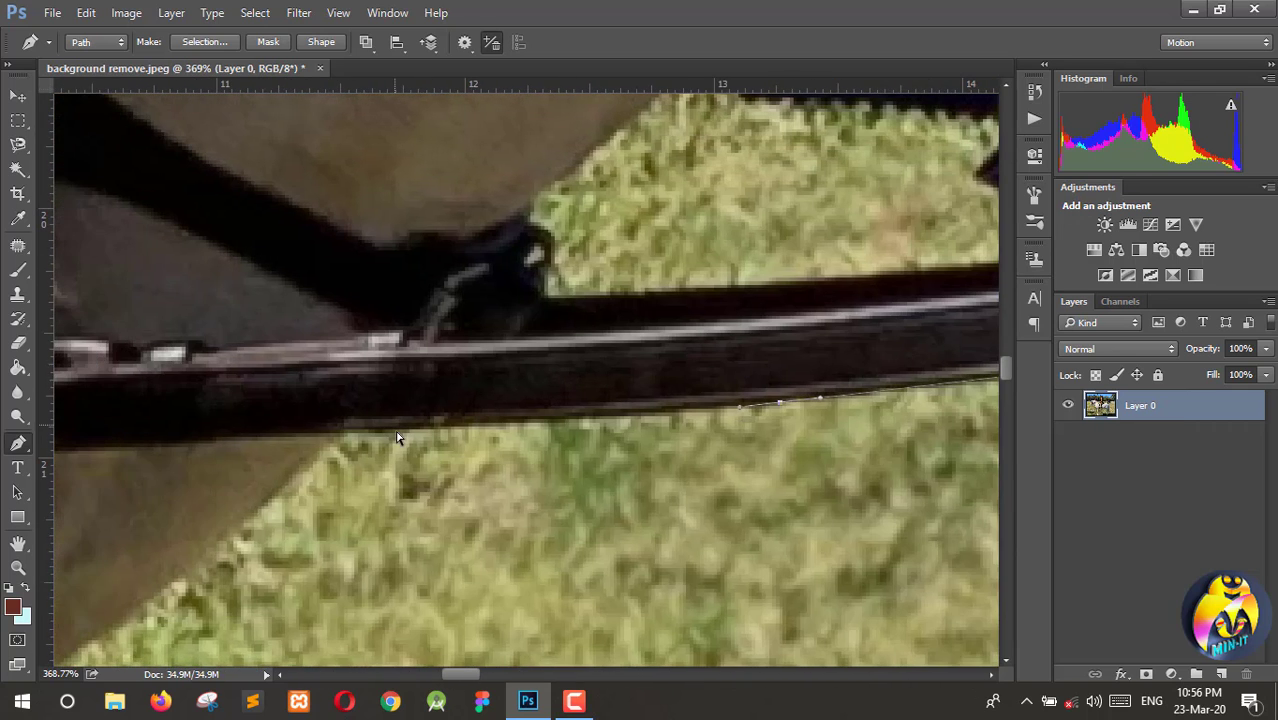
drag(526, 421, 492, 421)
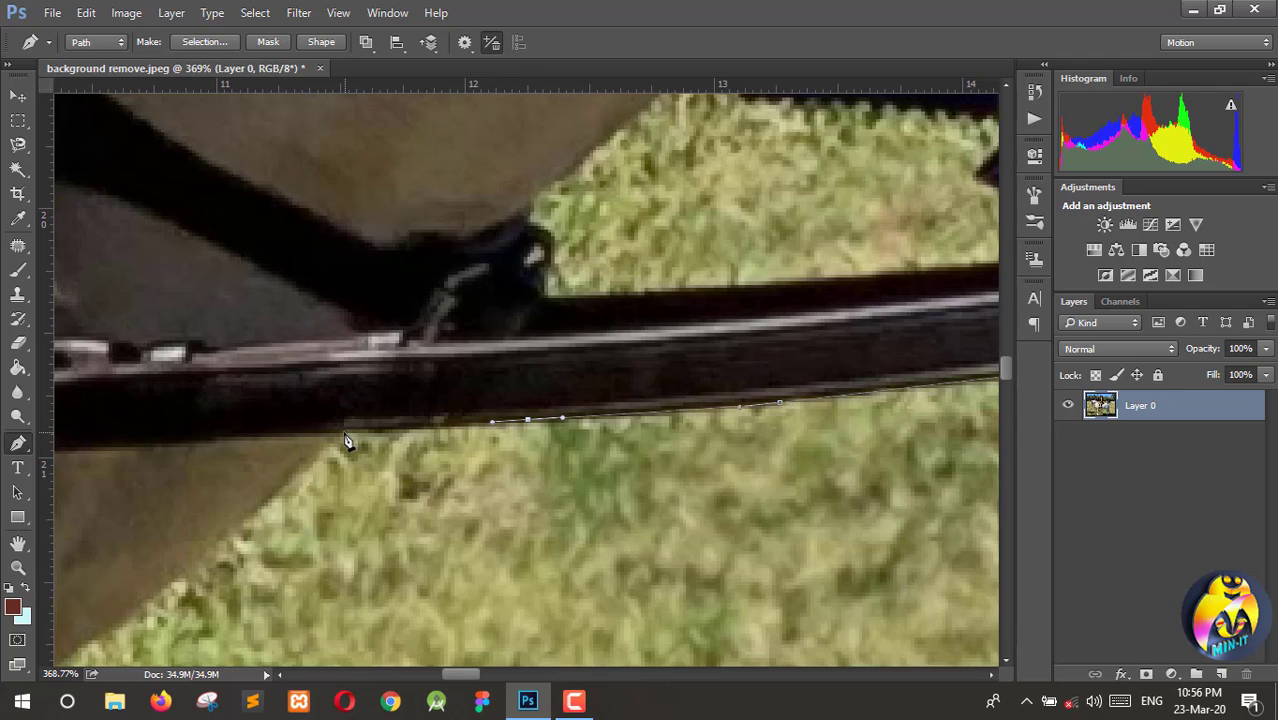
scroll(305, 465, left, 3)
scroll(314, 462, down, 3)
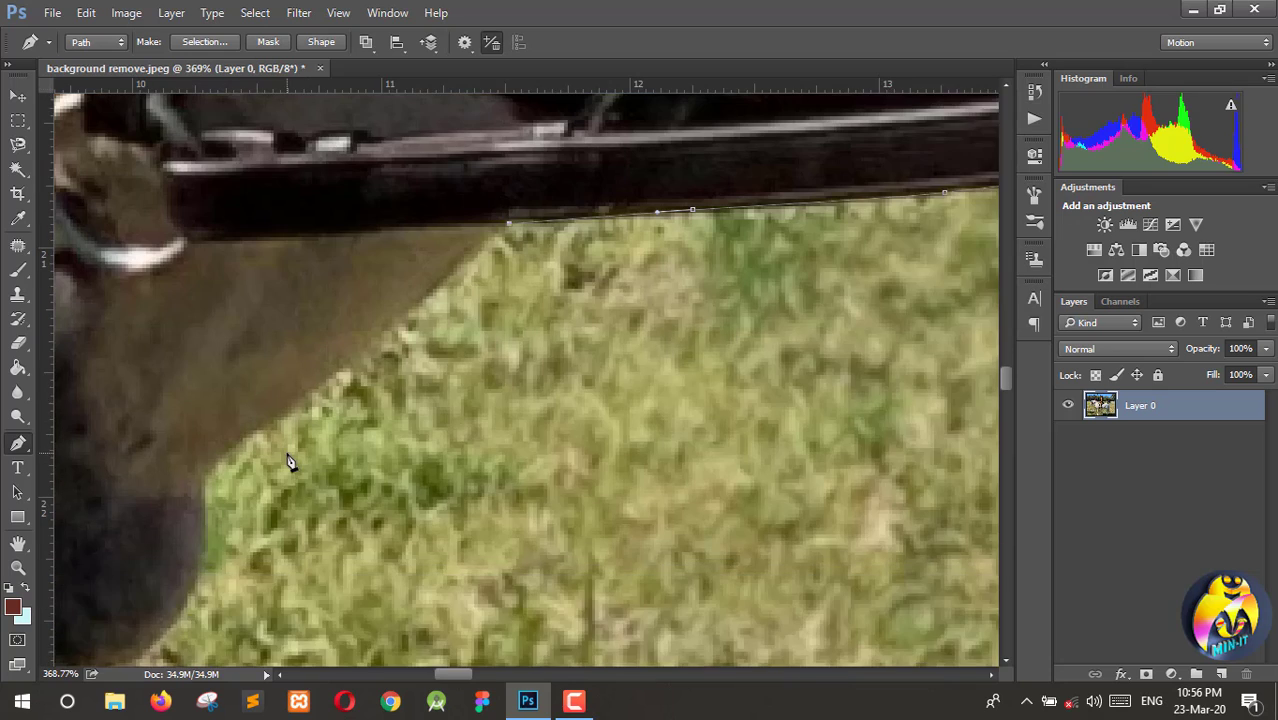
Trace the underside of the horse's jaw from the rein down to the corner above the chin
scroll(288, 462, left, 2)
drag(513, 301, 483, 334)
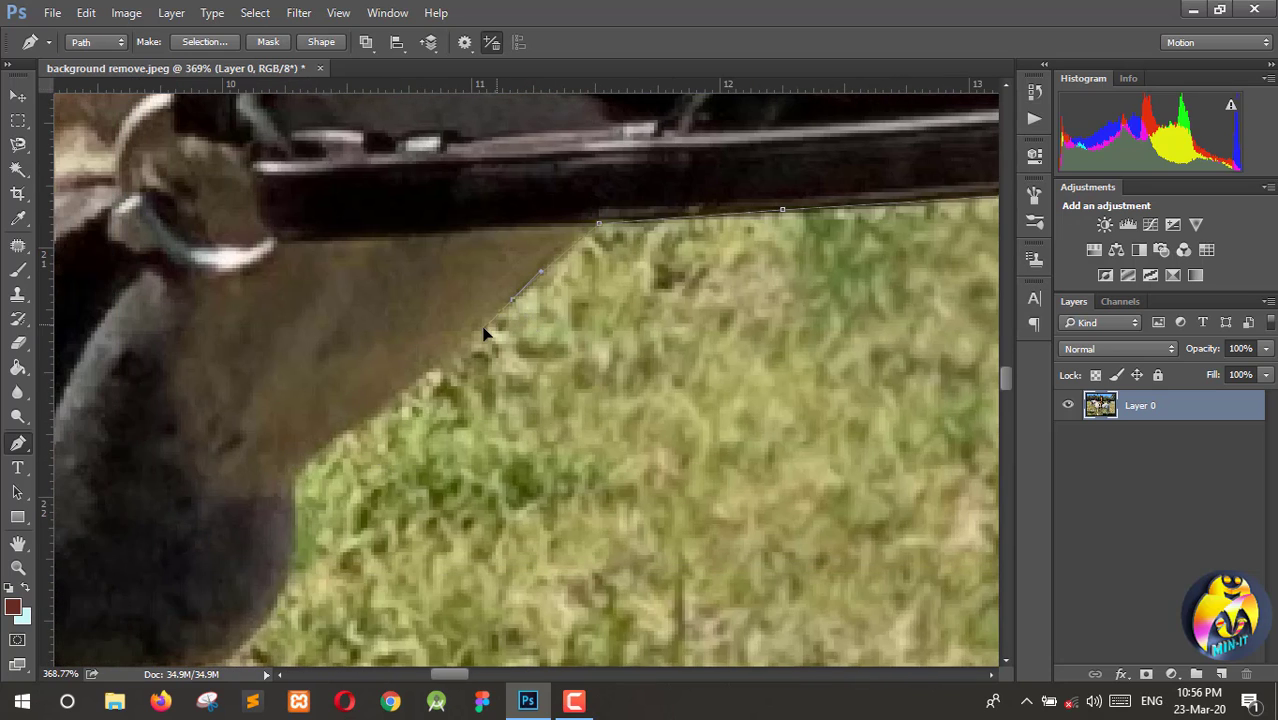
scroll(391, 420, up, 2)
scroll(394, 448, down, 3)
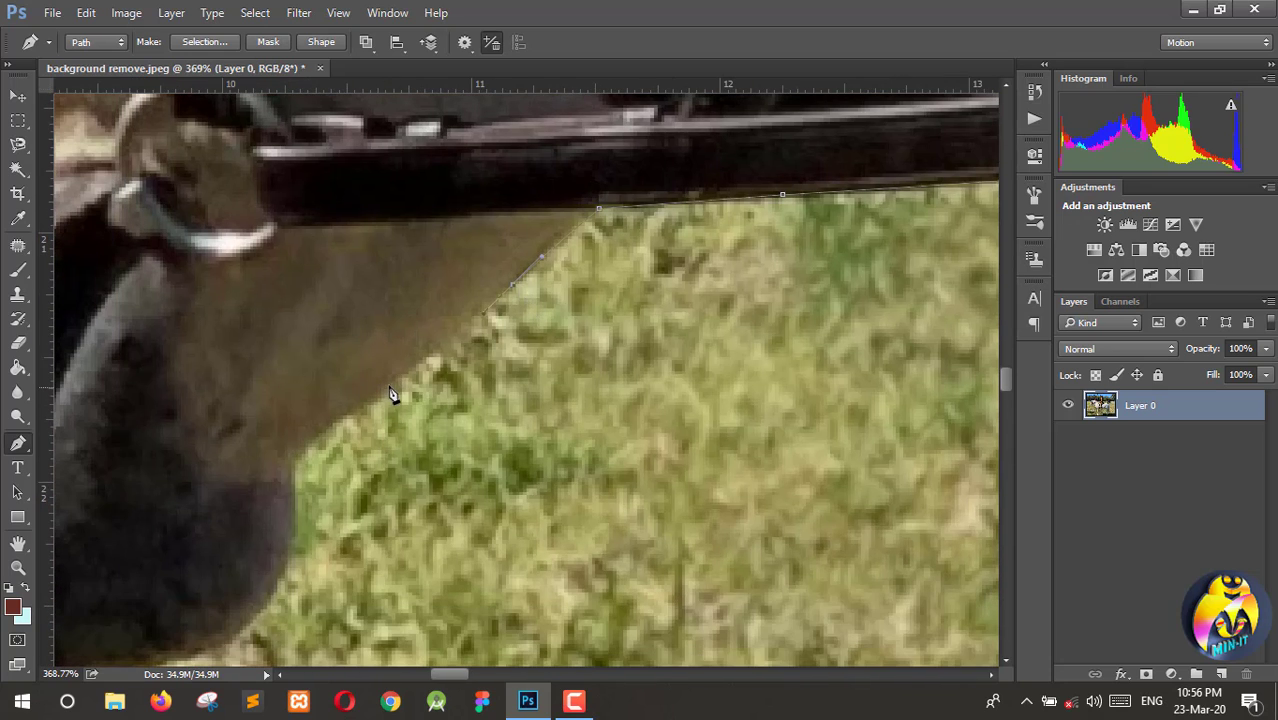
drag(389, 389, 371, 404)
scroll(312, 420, down, 1)
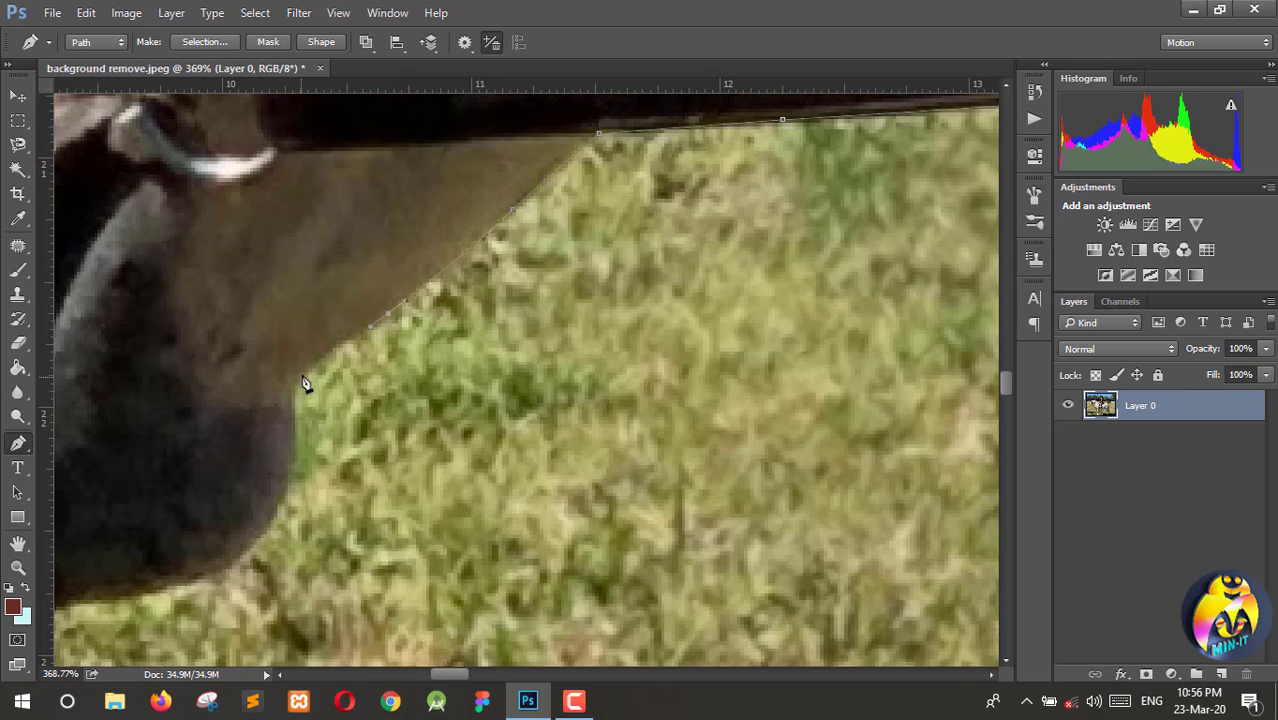
scroll(300, 384, down, 1)
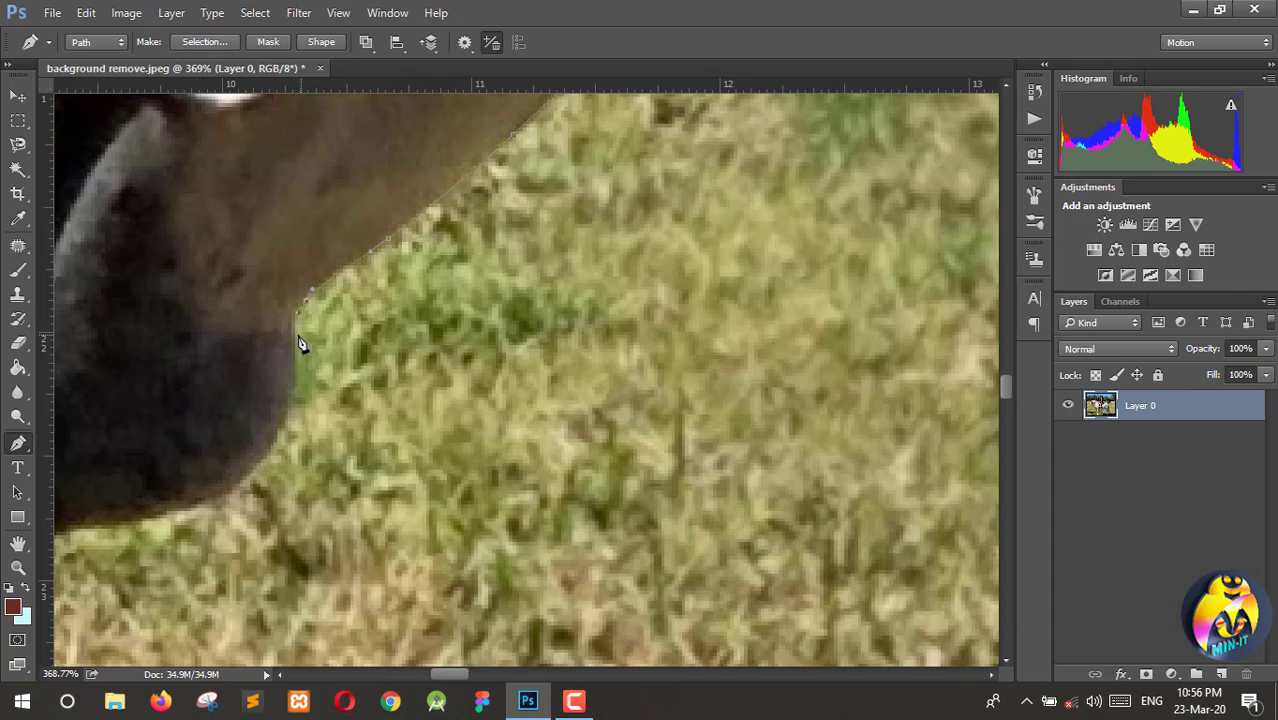
Curve the path around the back of the dark chin with closely spaced anchor points
scroll(294, 382, down, 1)
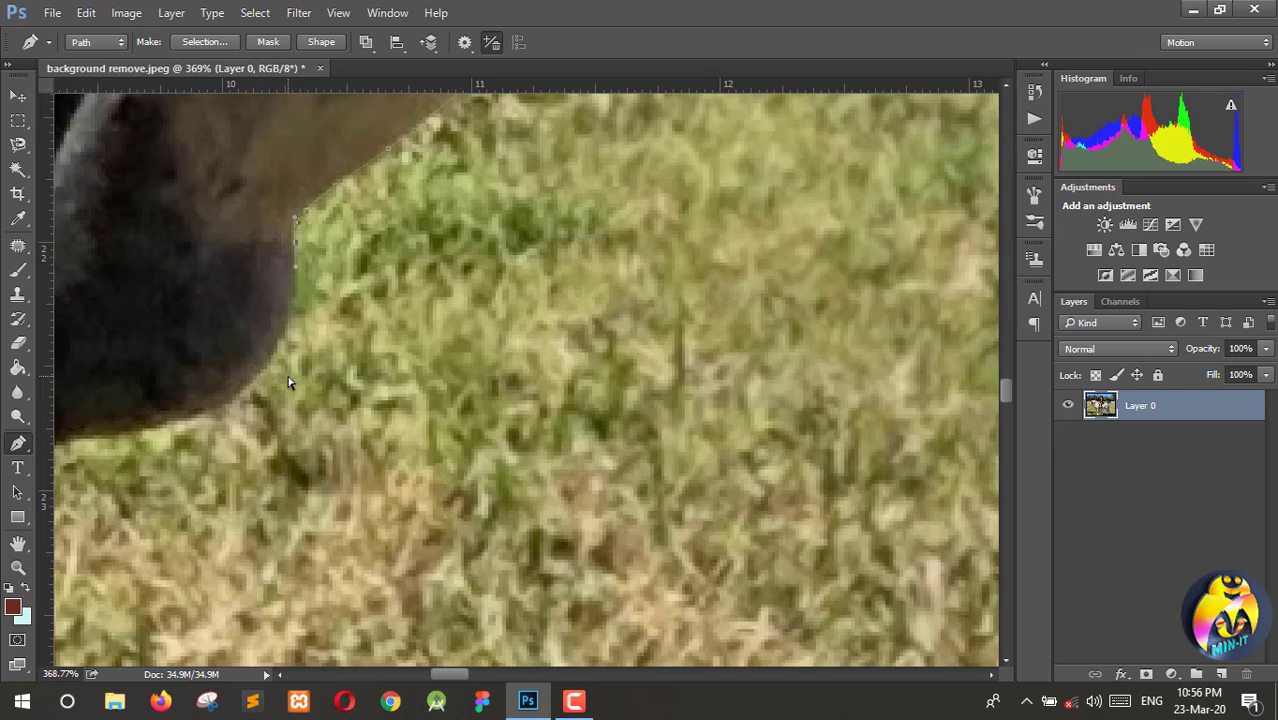
scroll(298, 380, left, 2)
click(460, 298)
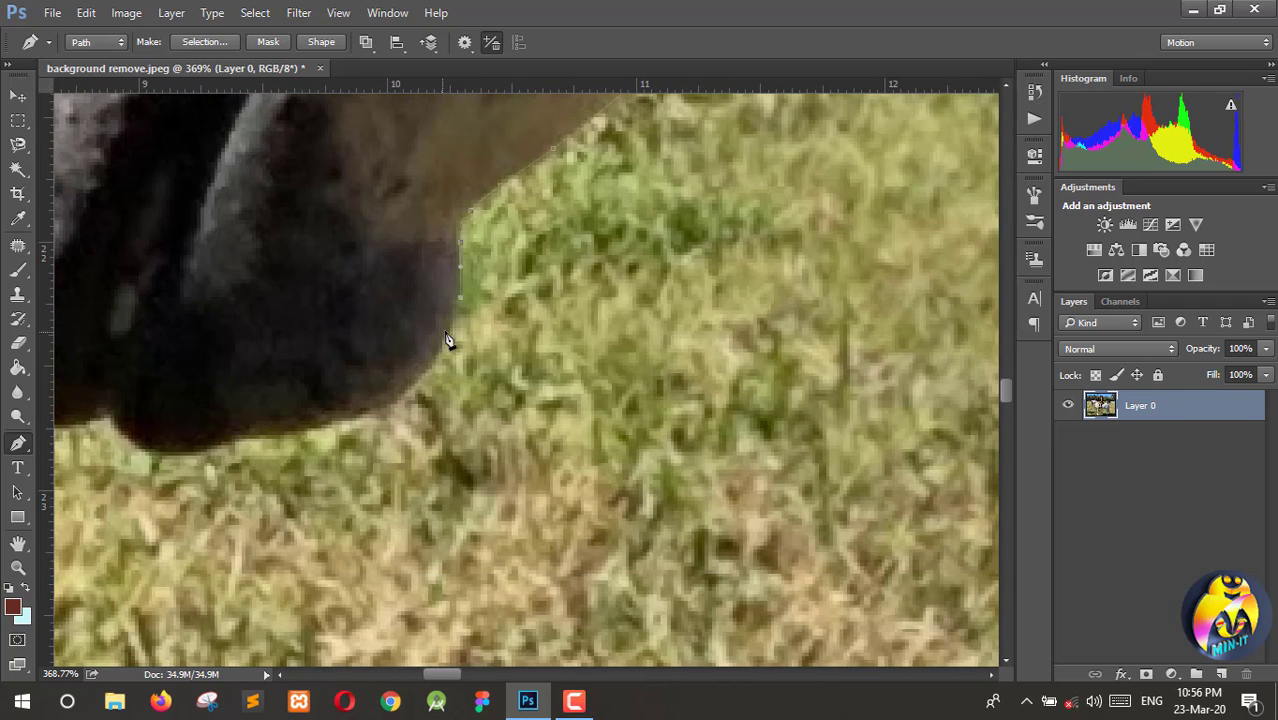
click(452, 311)
scroll(430, 355, down, 1)
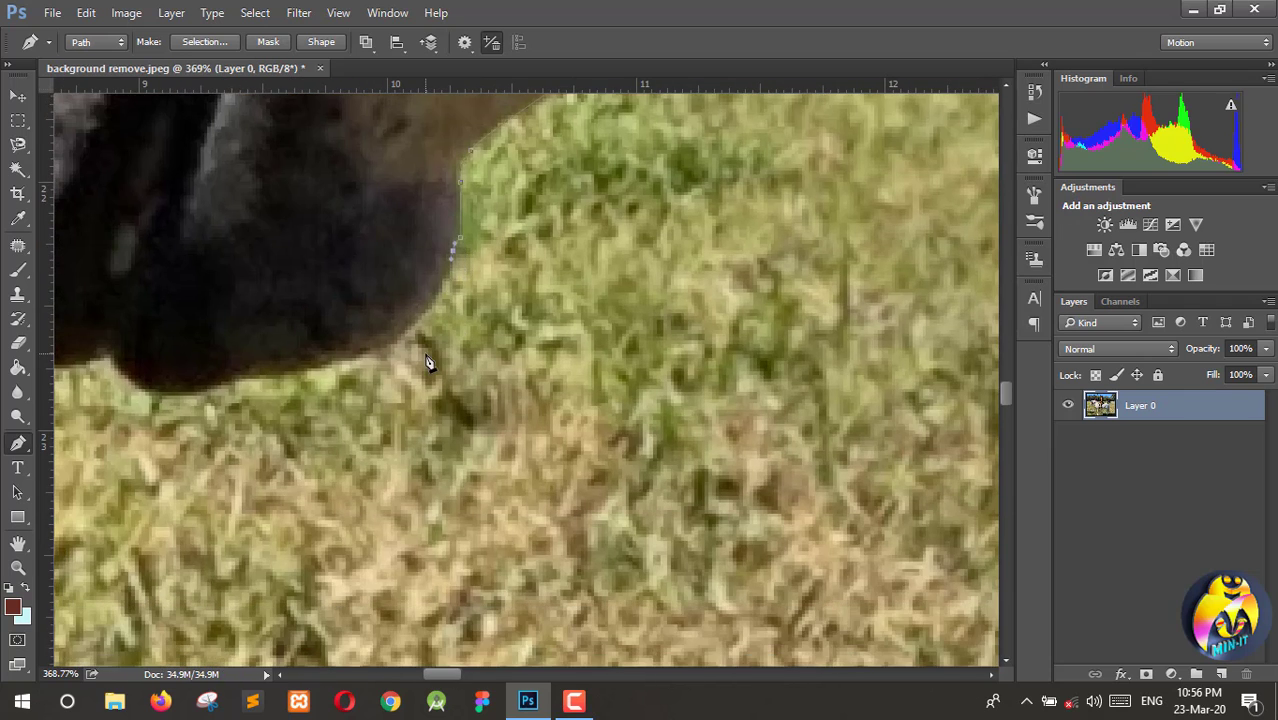
scroll(400, 343, left, 2)
click(565, 280)
click(546, 295)
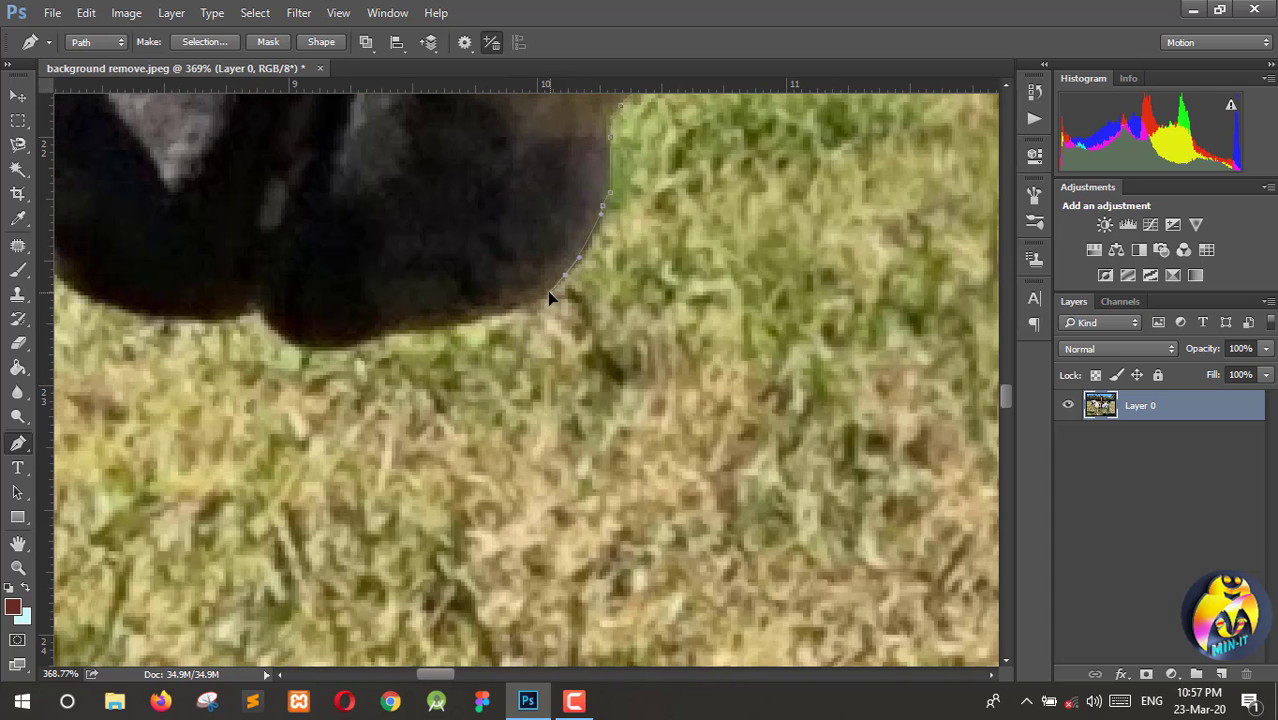
Continue the path along the underside of the chin and around the tip of the lower lip
scroll(500, 320, left, 2)
click(570, 331)
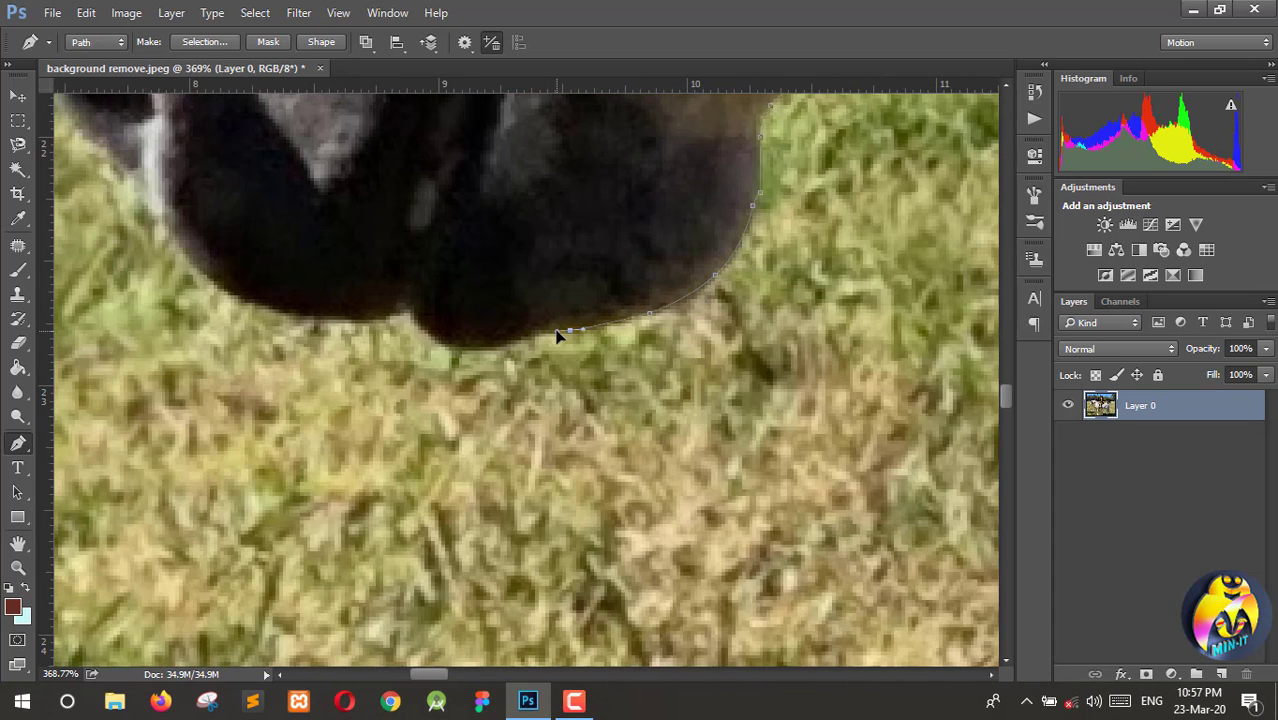
click(536, 338)
drag(441, 344, 435, 338)
scroll(432, 342, up, 2)
scroll(427, 346, left, 2)
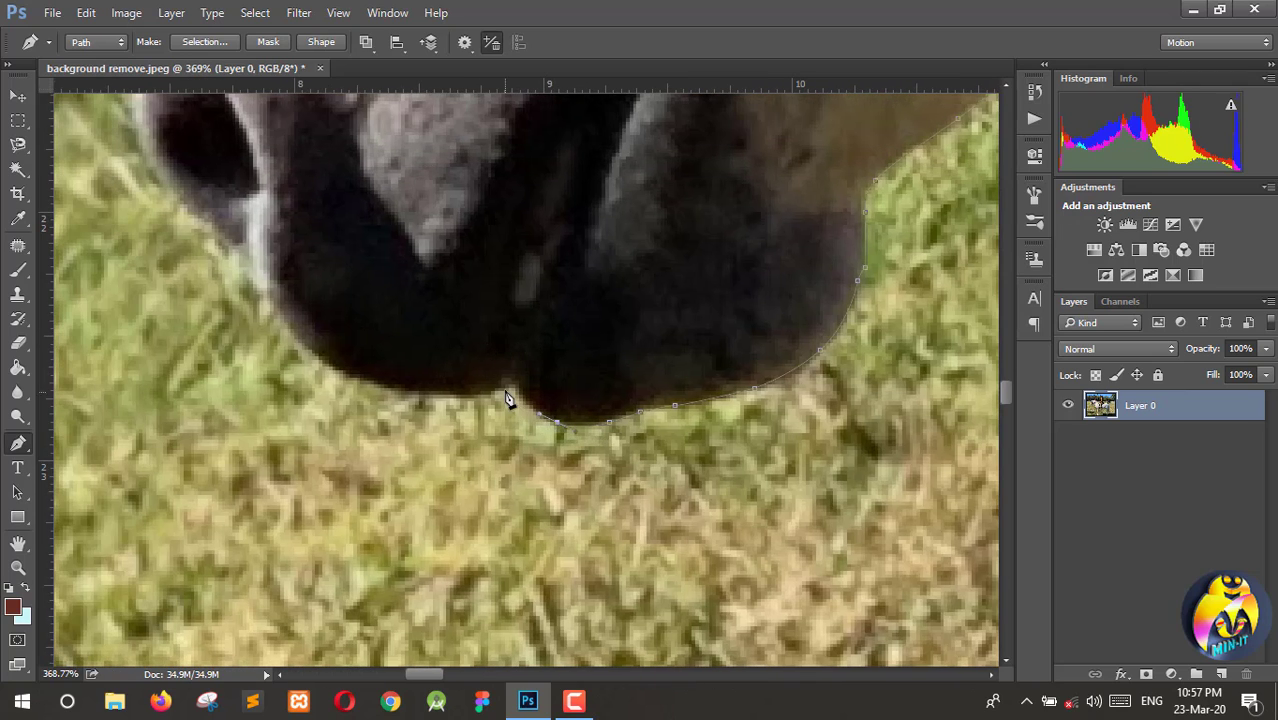
Trace the notch between the lips and the curve of the upper lip, then remove the last anchor's forward handle
click(516, 391)
scroll(480, 410, up, 2)
scroll(455, 418, left, 2)
drag(444, 407, 395, 364)
scroll(448, 434, up, 4)
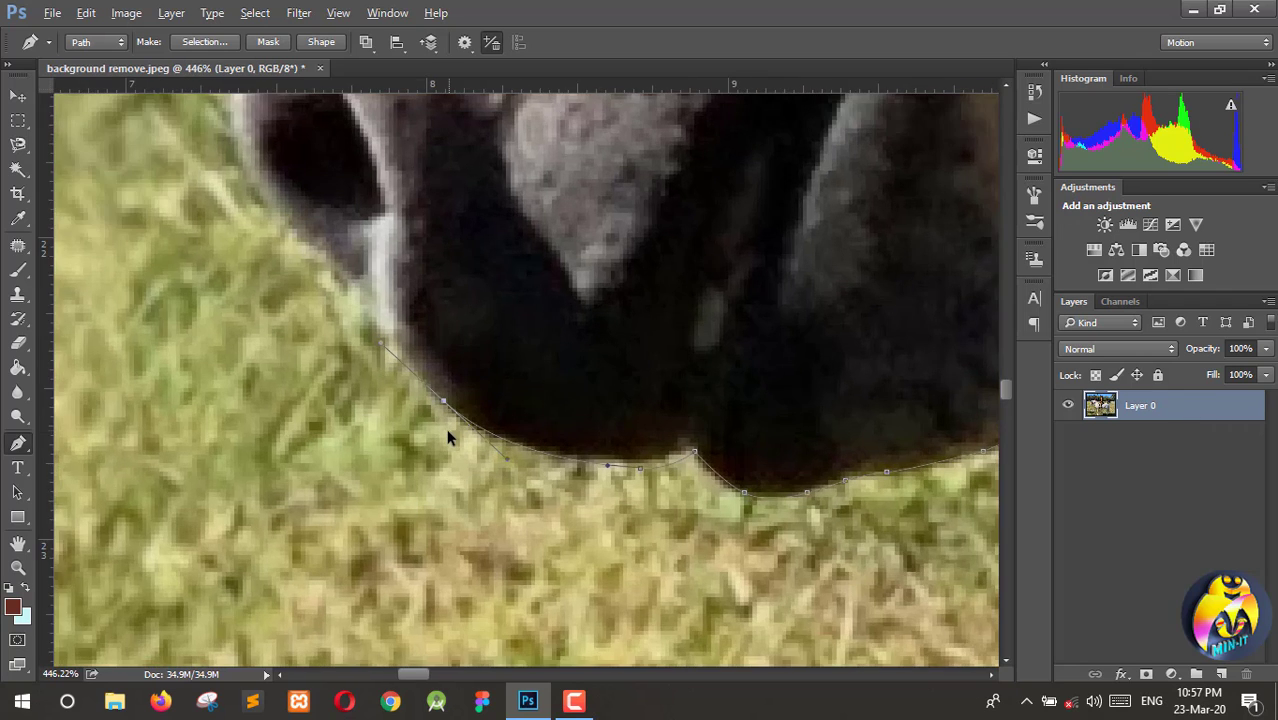
key(alt)
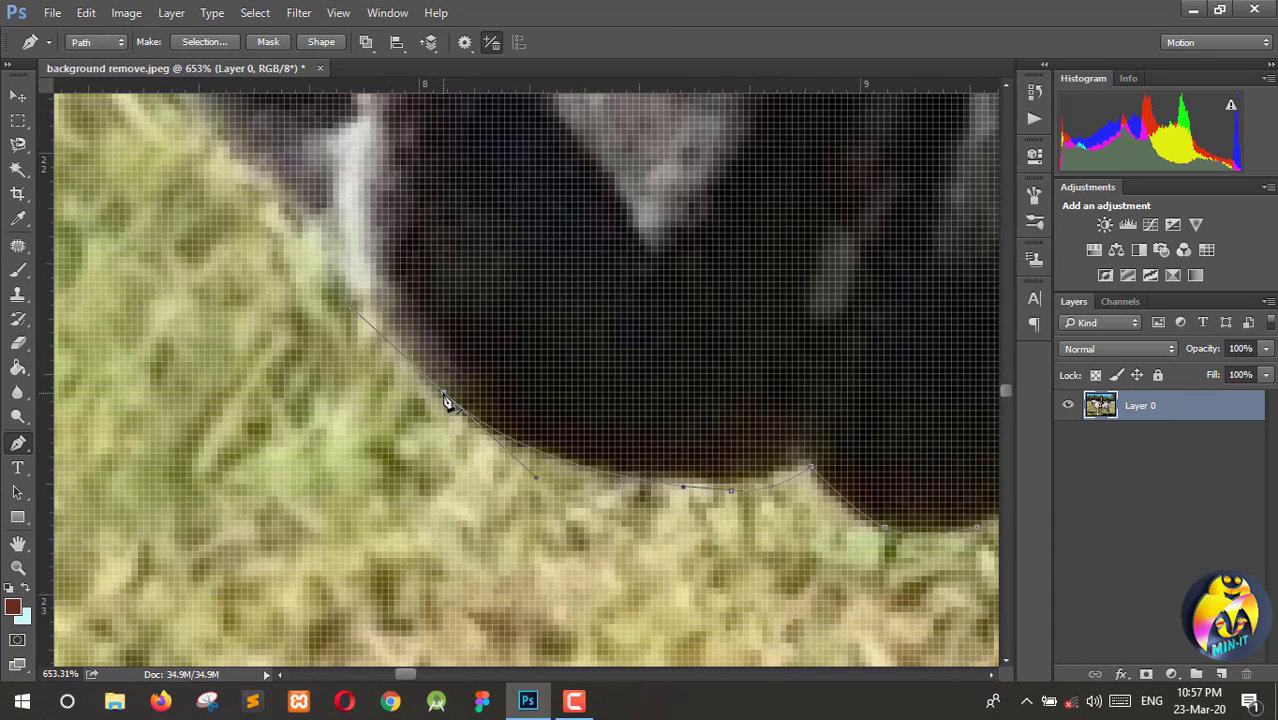
scroll(444, 407, left, 2)
drag(503, 400, 498, 403)
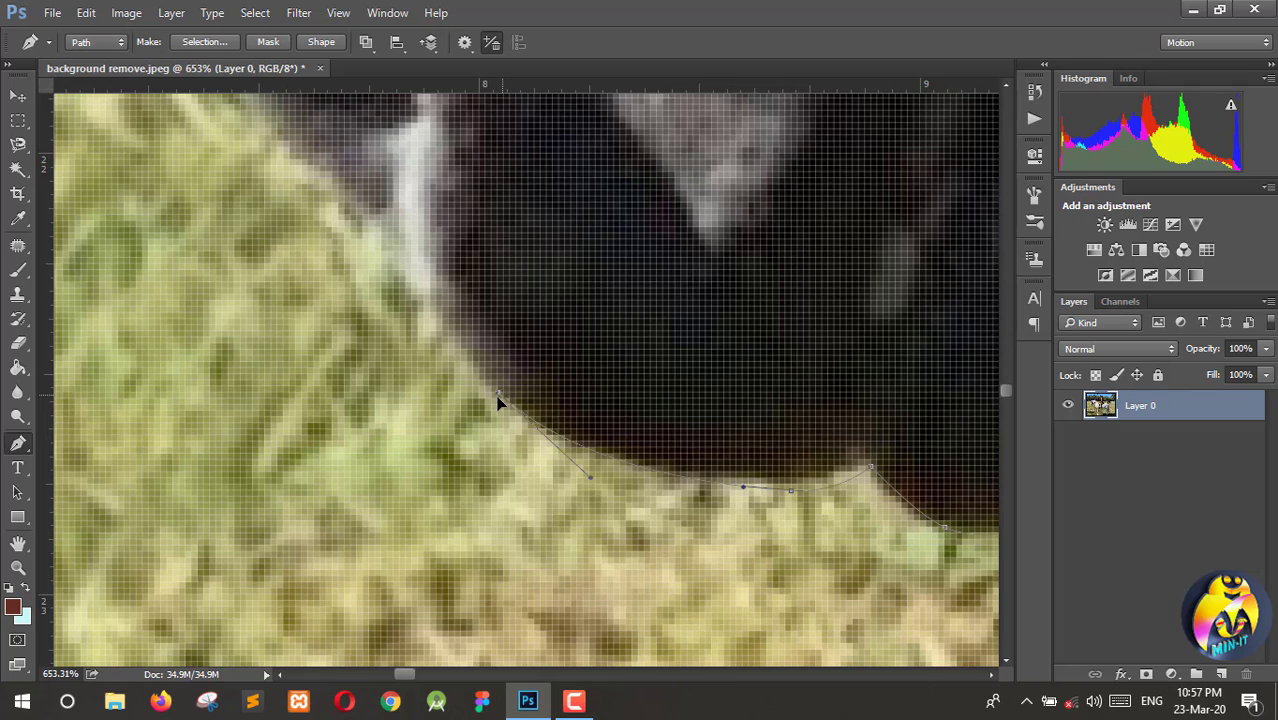
Extend the path up the front profile of the horse's face and past the braided brown bridle band
scroll(516, 434, down, 3)
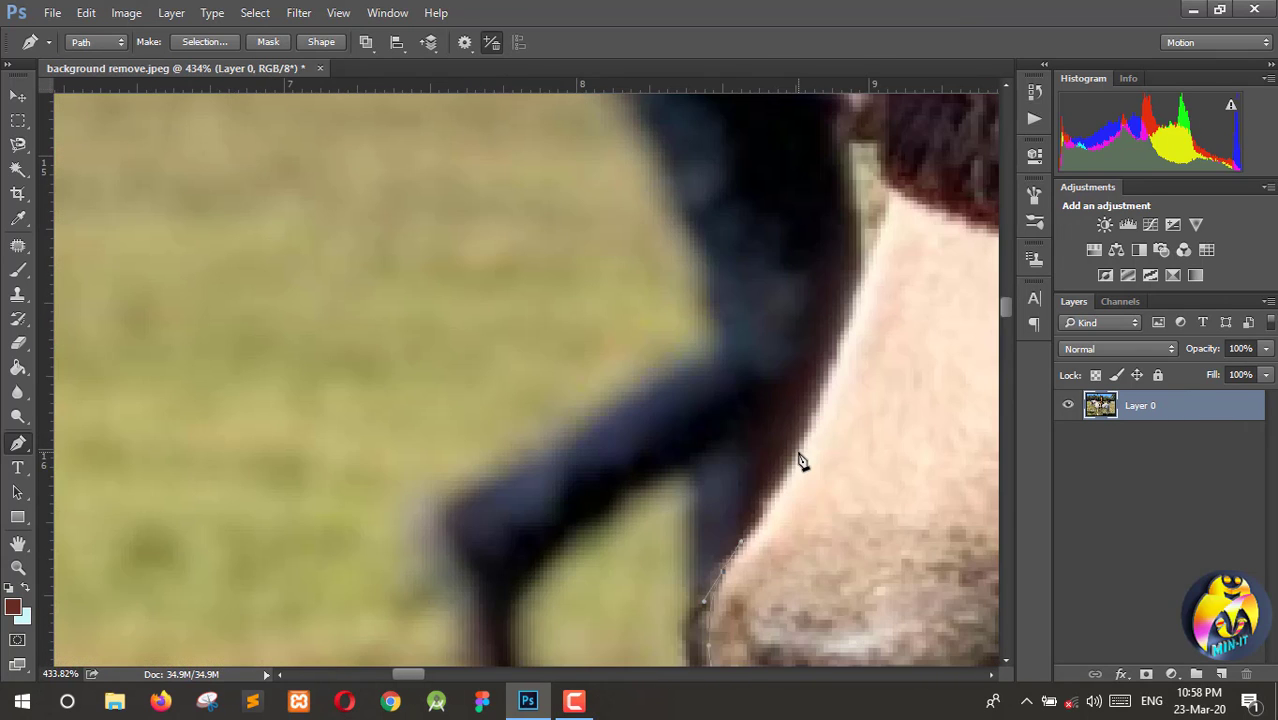
drag(800, 453, 876, 380)
scroll(810, 430, up, 3)
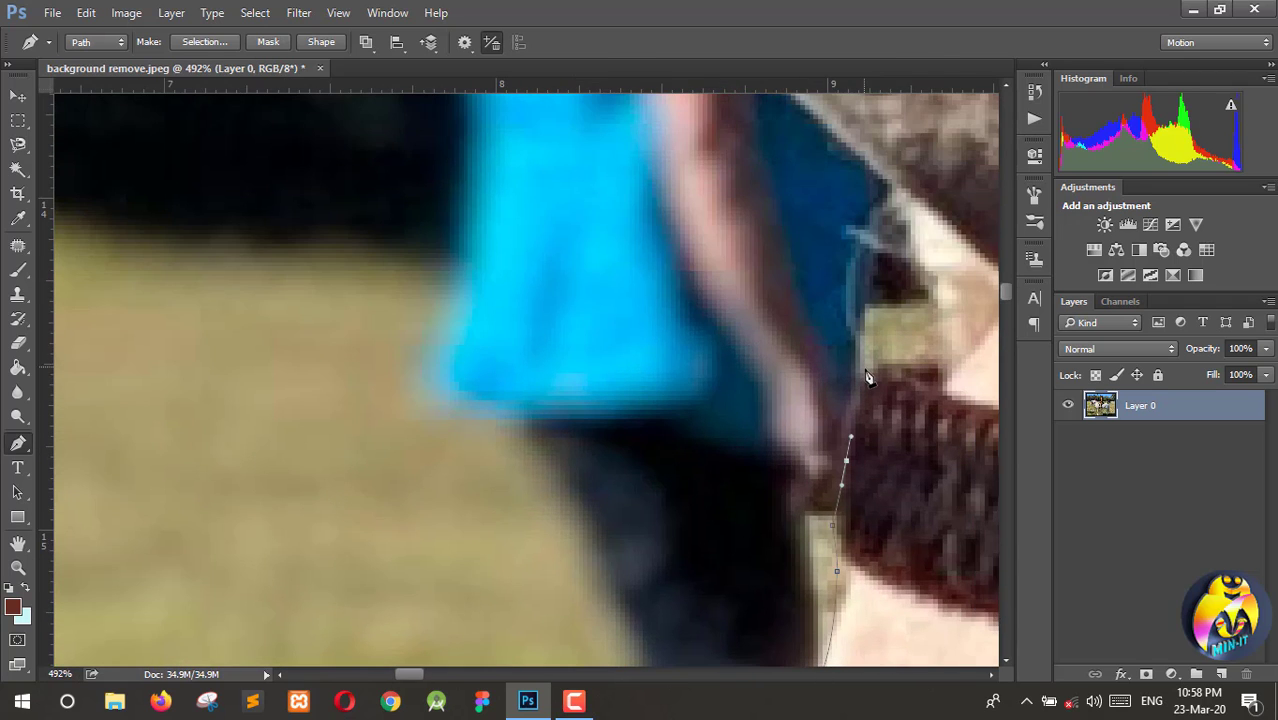
drag(849, 386, 879, 362)
Trace the path along the top edge of the horse's mane from behind the ears down the neck
scroll(879, 362, up, 1)
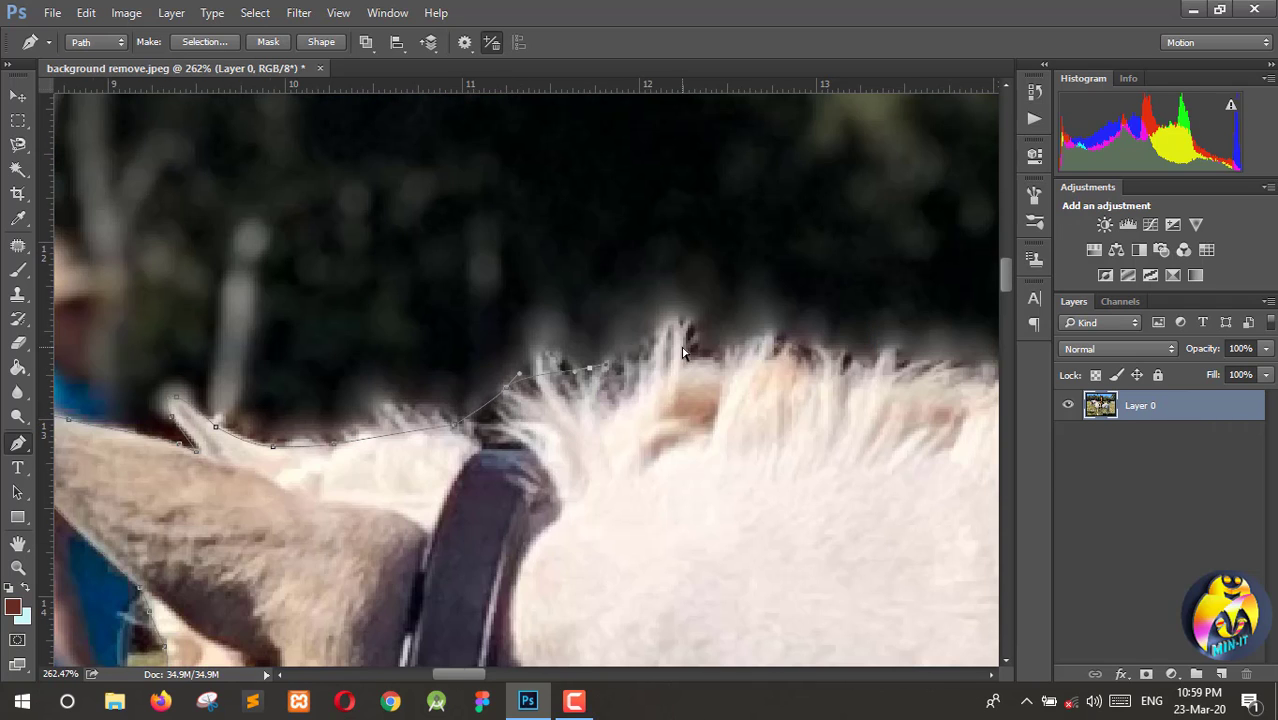
drag(683, 352, 588, 340)
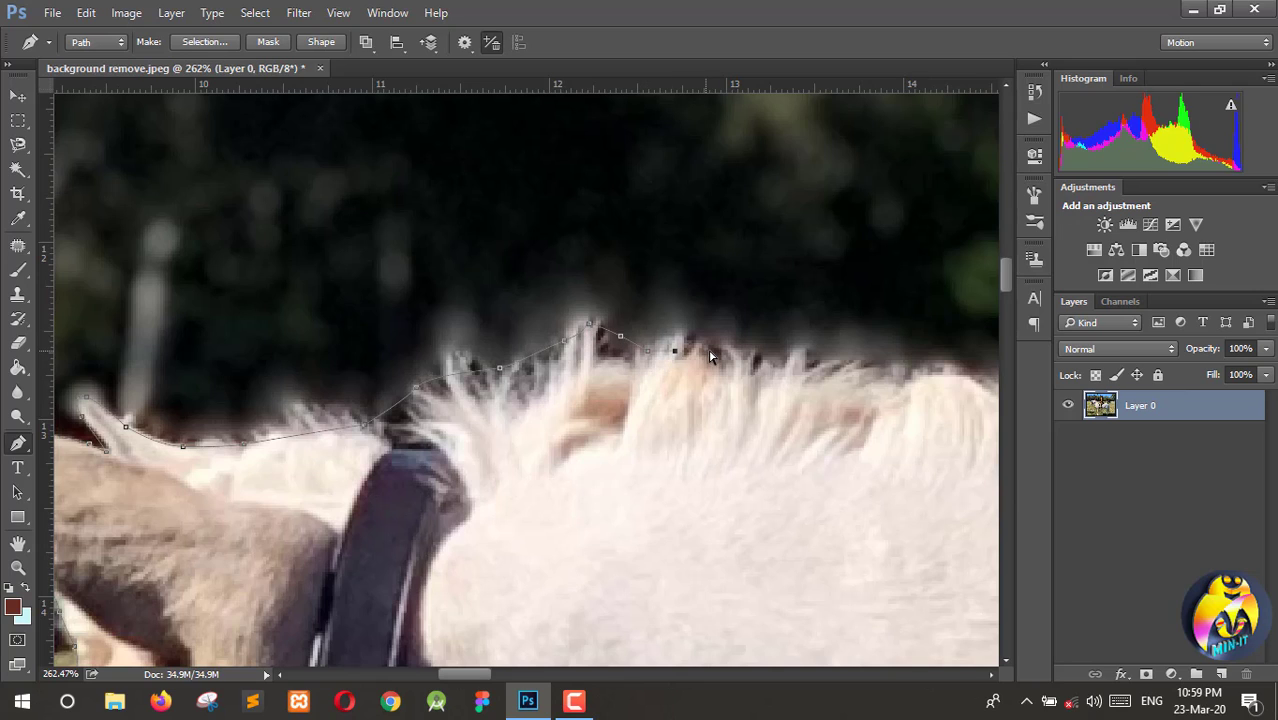
drag(634, 382, 620, 382)
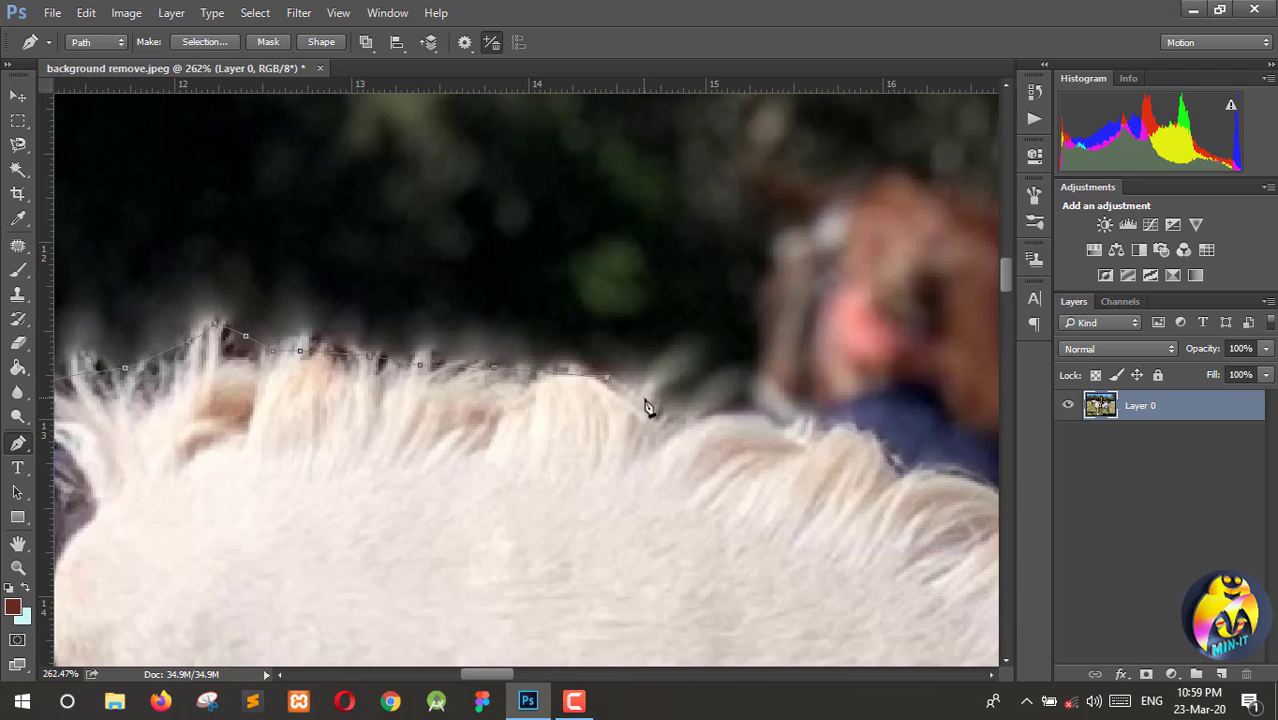
scroll(719, 362, down, 2)
scroll(699, 362, right, 4)
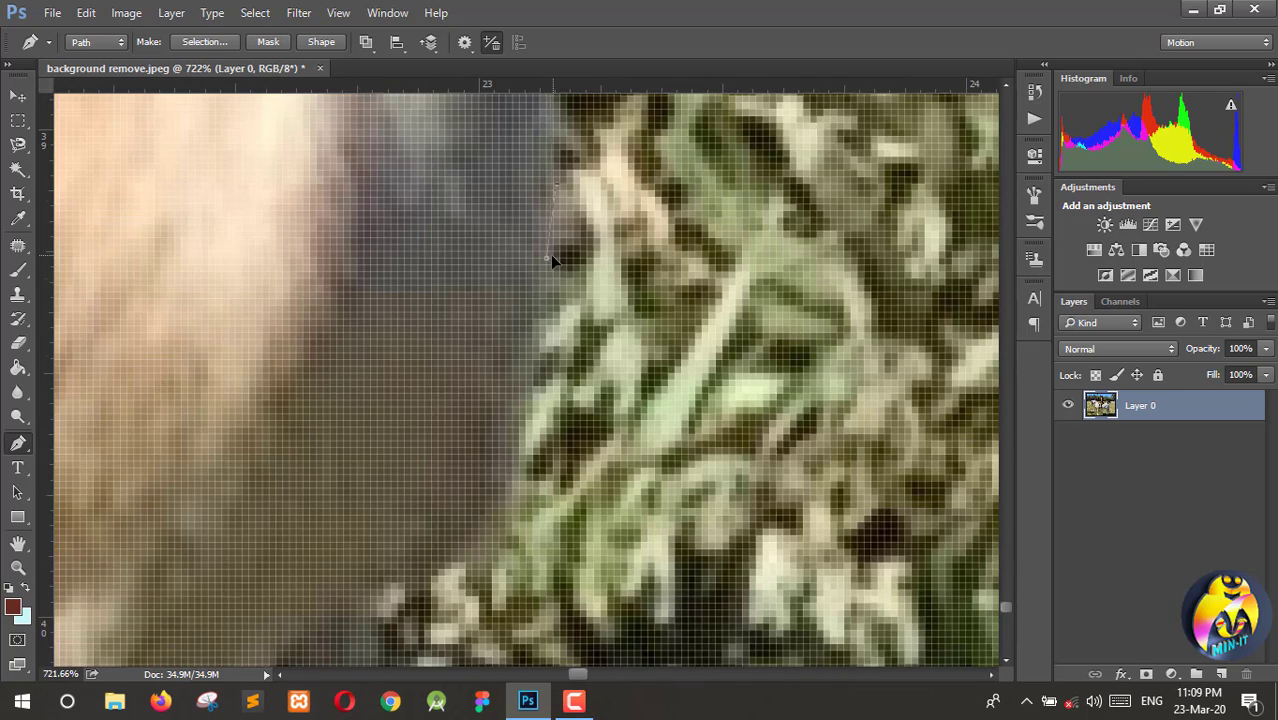
Trace the rear edge of the nearer front leg around the back and underside of the fetlock
click(552, 258)
scroll(548, 268, down, 1)
scroll(545, 277, down, 4)
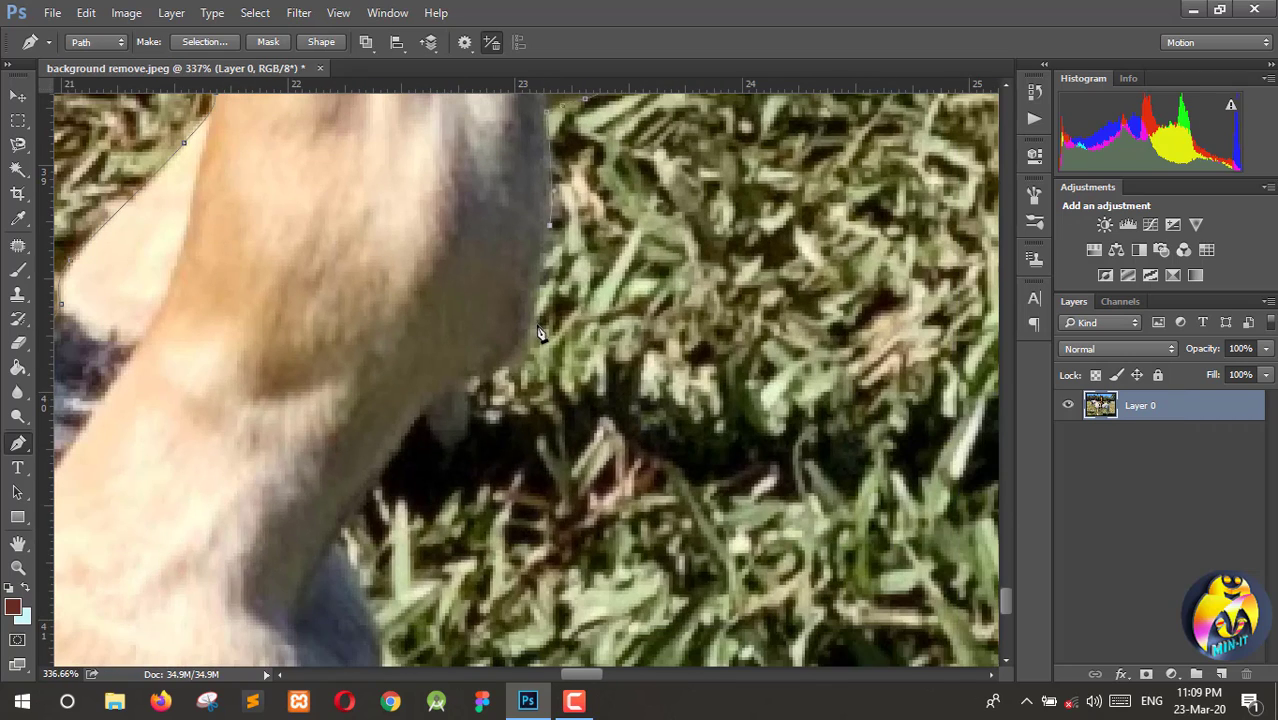
click(514, 346)
click(465, 377)
scroll(431, 406, left, 4)
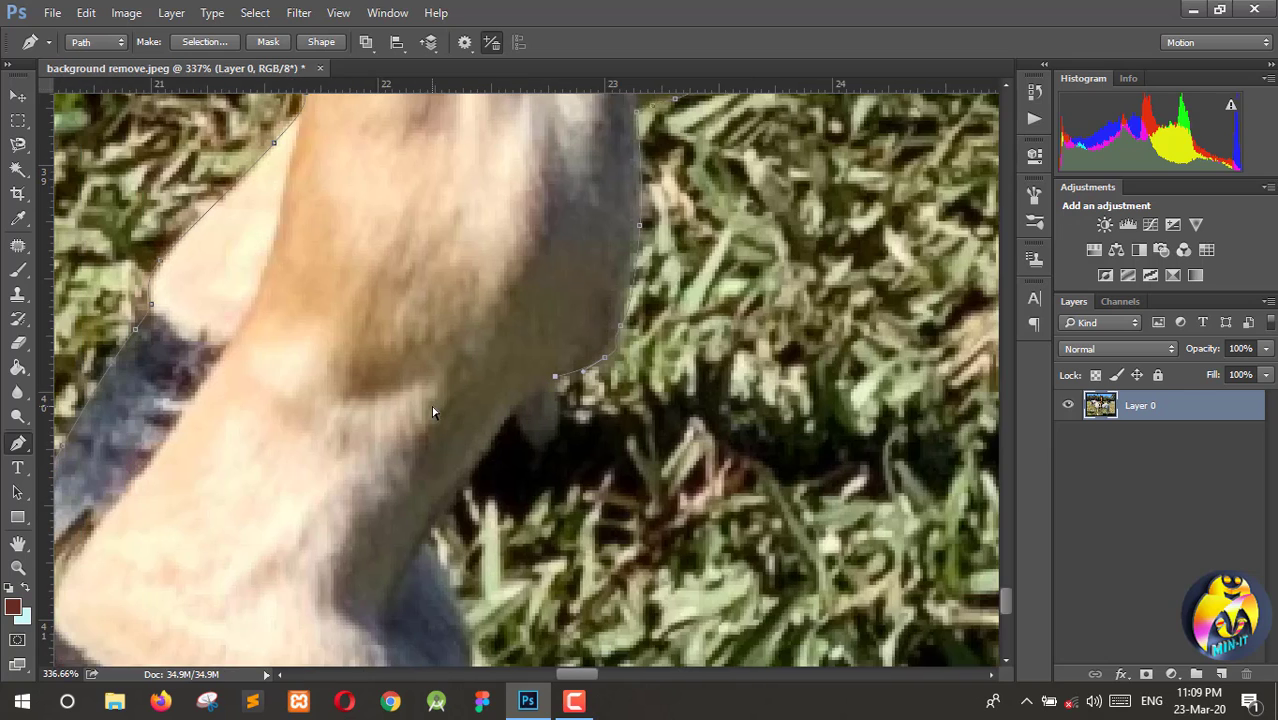
Trace the path down the back of the nearer front leg, from under the fetlock around the pastern's rear bulge
scroll(557, 411, down, 2)
drag(571, 355, 553, 376)
scroll(540, 370, down, 2)
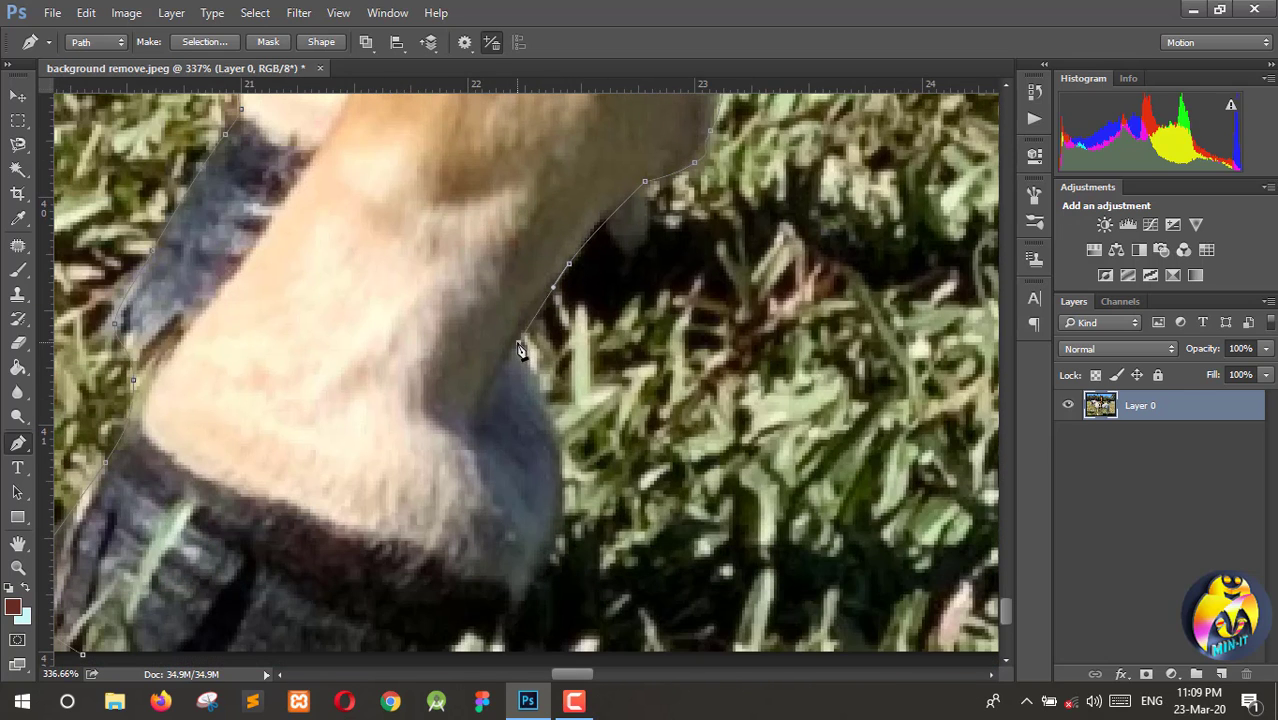
scroll(538, 357, down, 2)
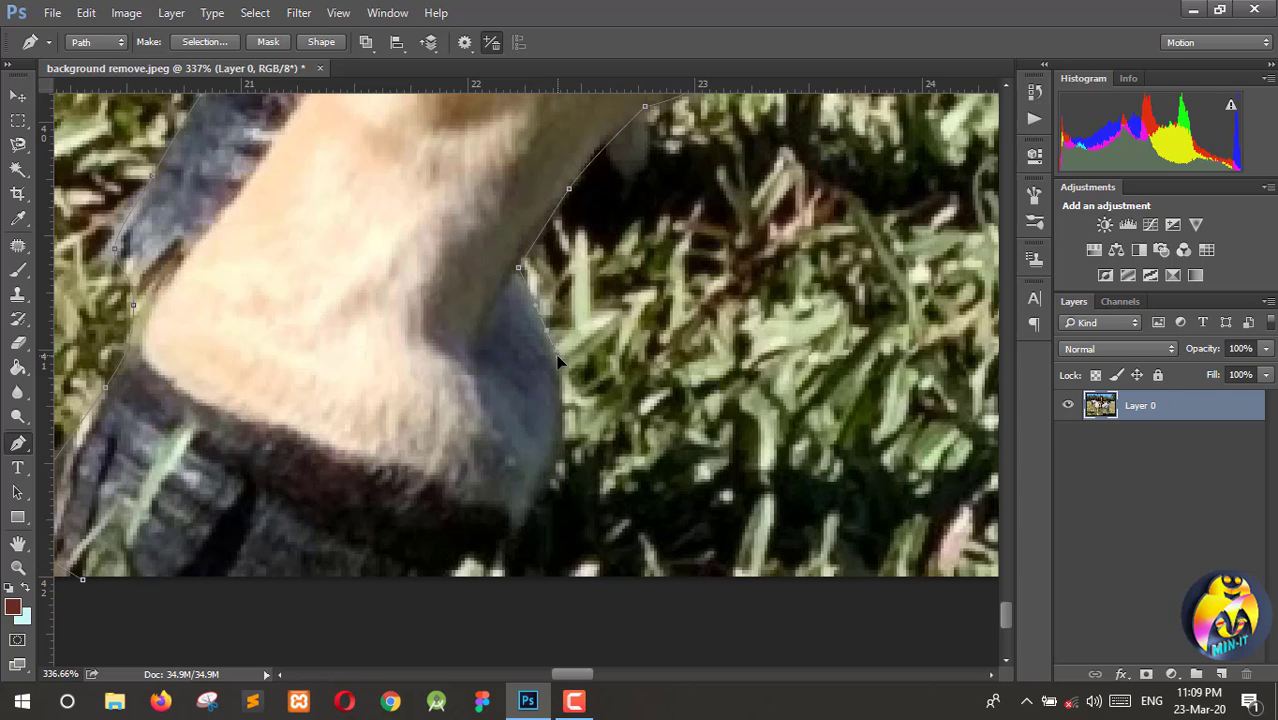
scroll(558, 360, down, 3)
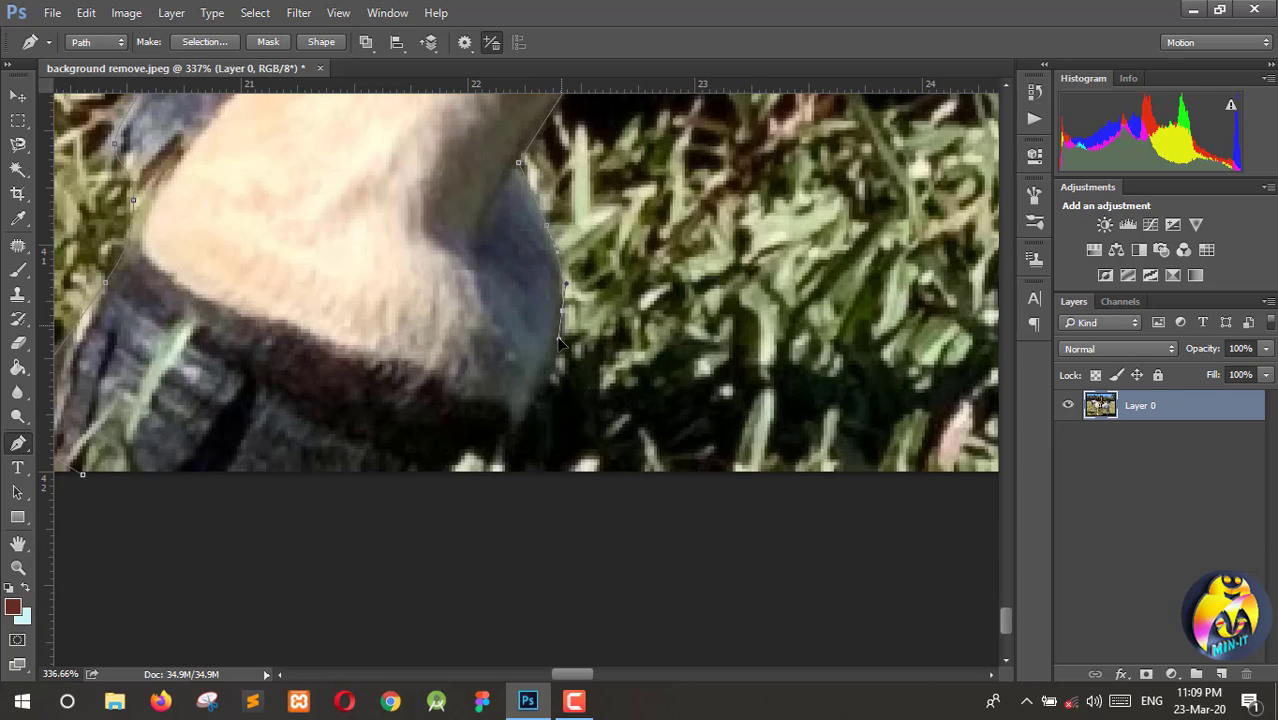
Trace the rear of the front hoof down to the photo's lower edge and close the path at its starting anchor
scroll(560, 340, down, 3)
drag(537, 313, 532, 324)
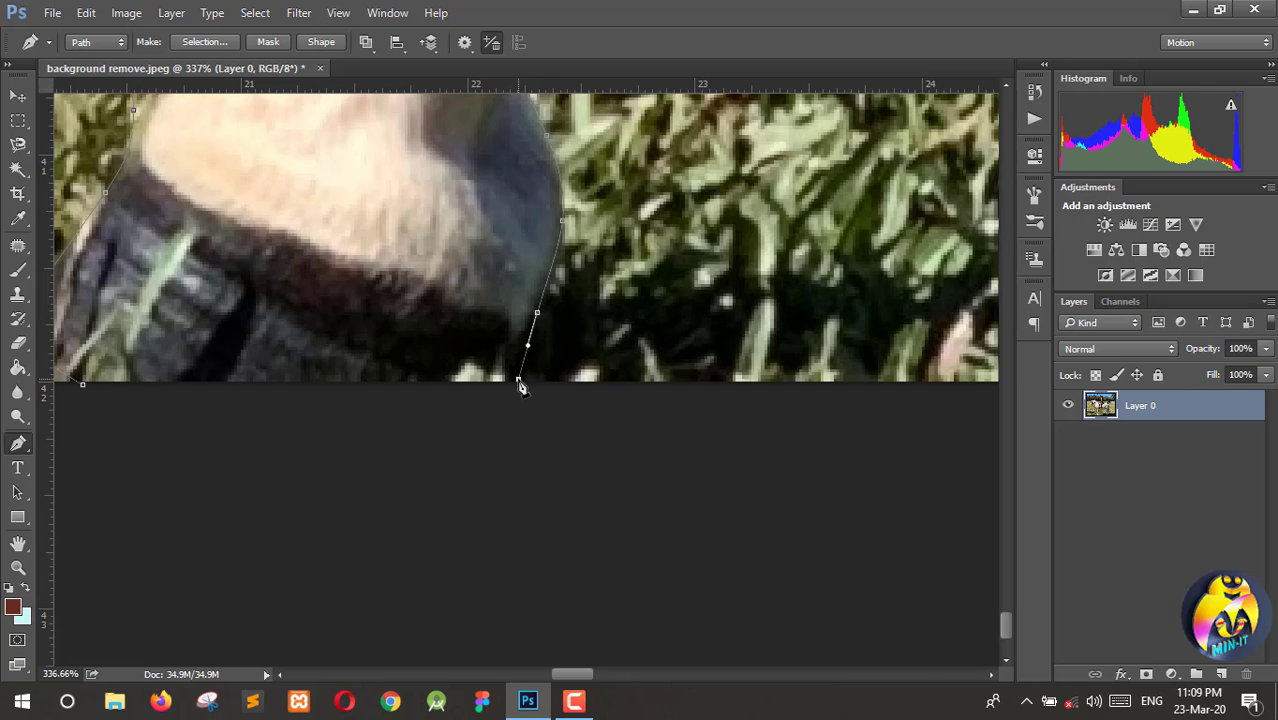
scroll(300, 390, left, 5)
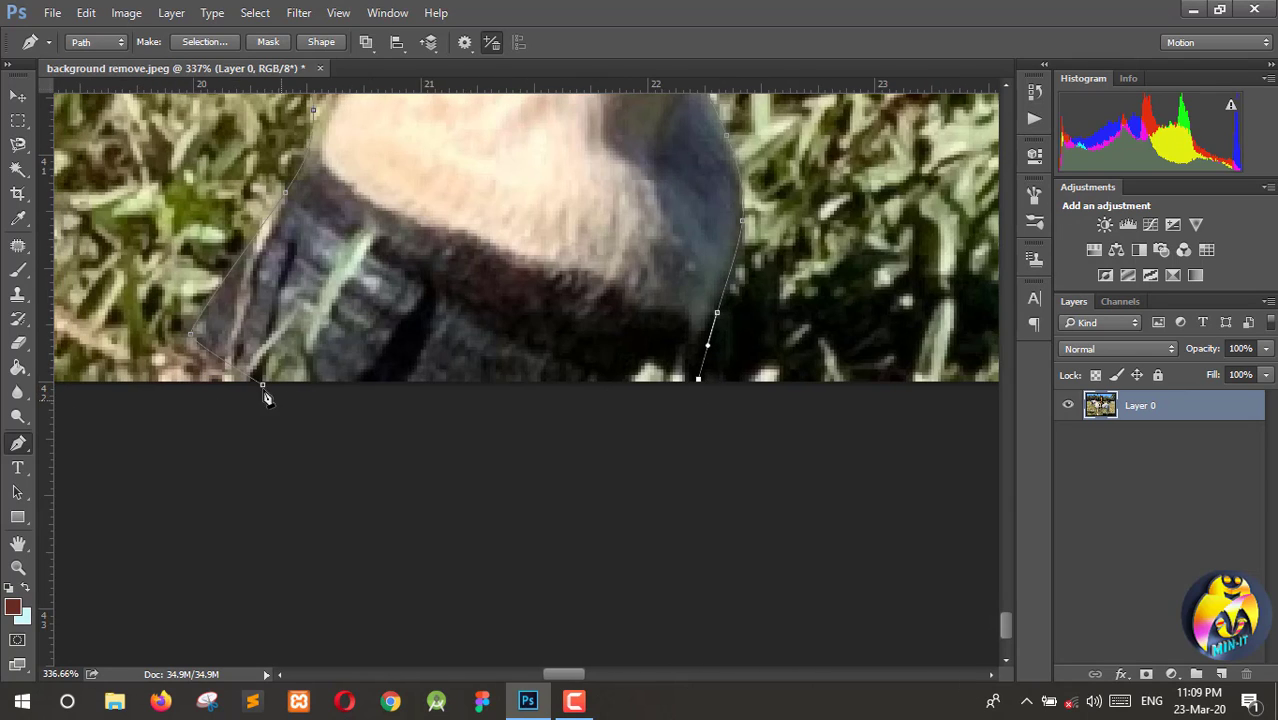
click(262, 386)
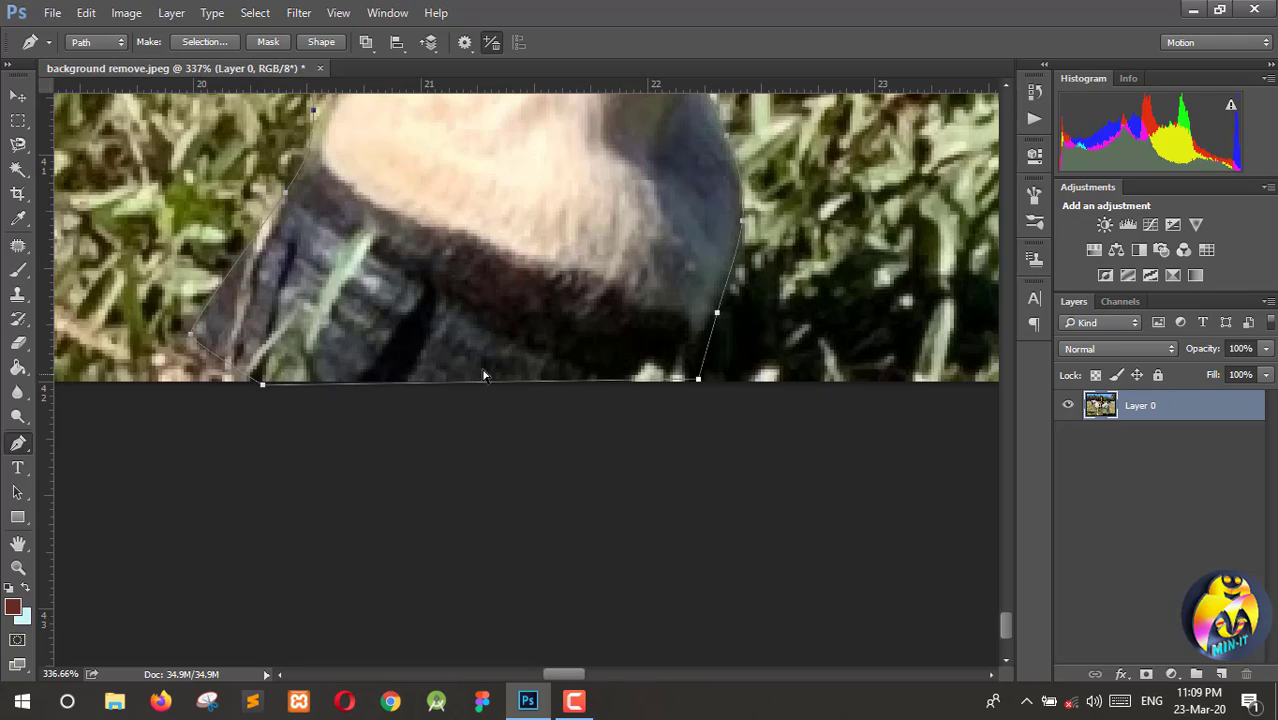
Convert the closed outline path around the horse and rider into a selection
scroll(502, 352, down, 5)
scroll(502, 352, down, 6)
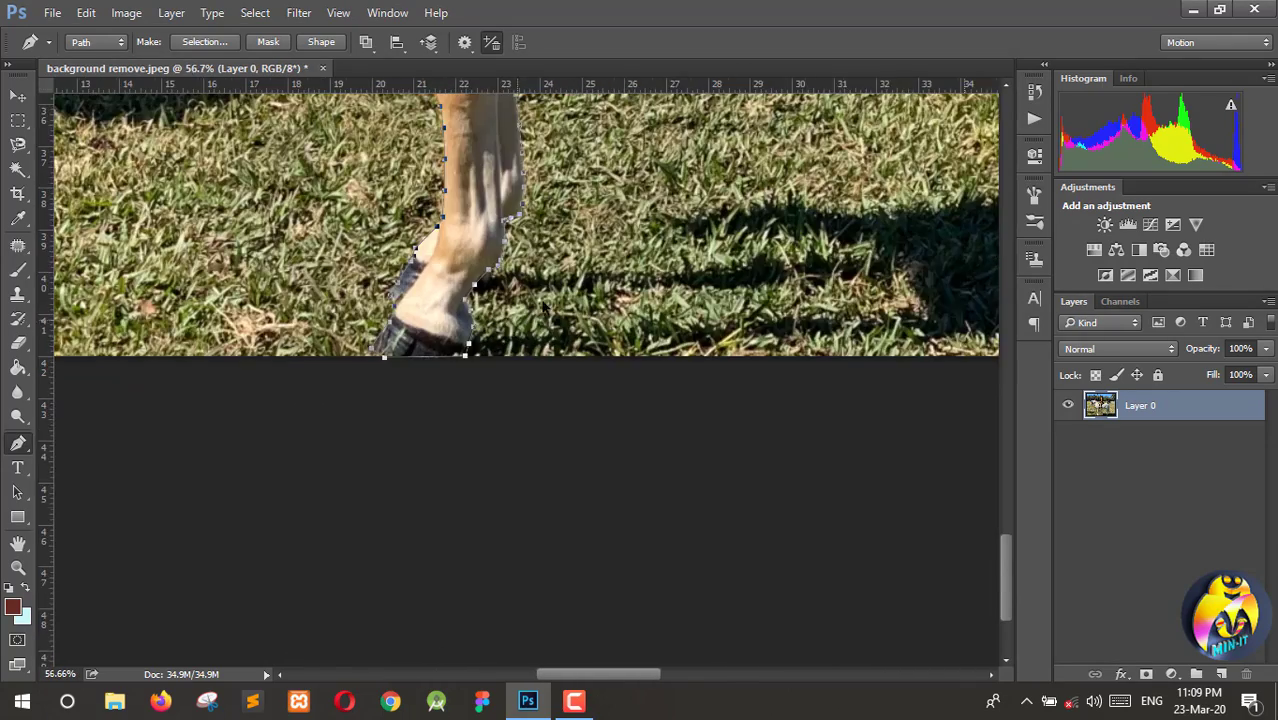
scroll(556, 301, down, 1)
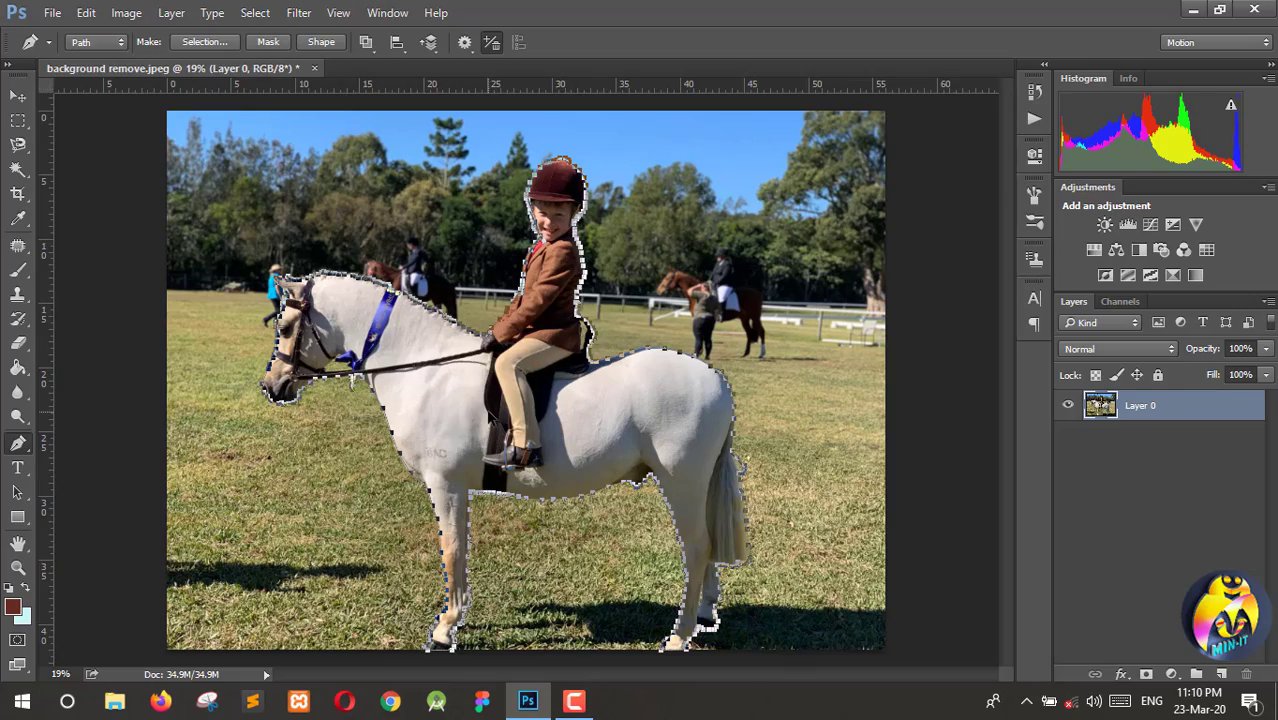
scroll(487, 405, up, 4)
scroll(485, 413, down, 4)
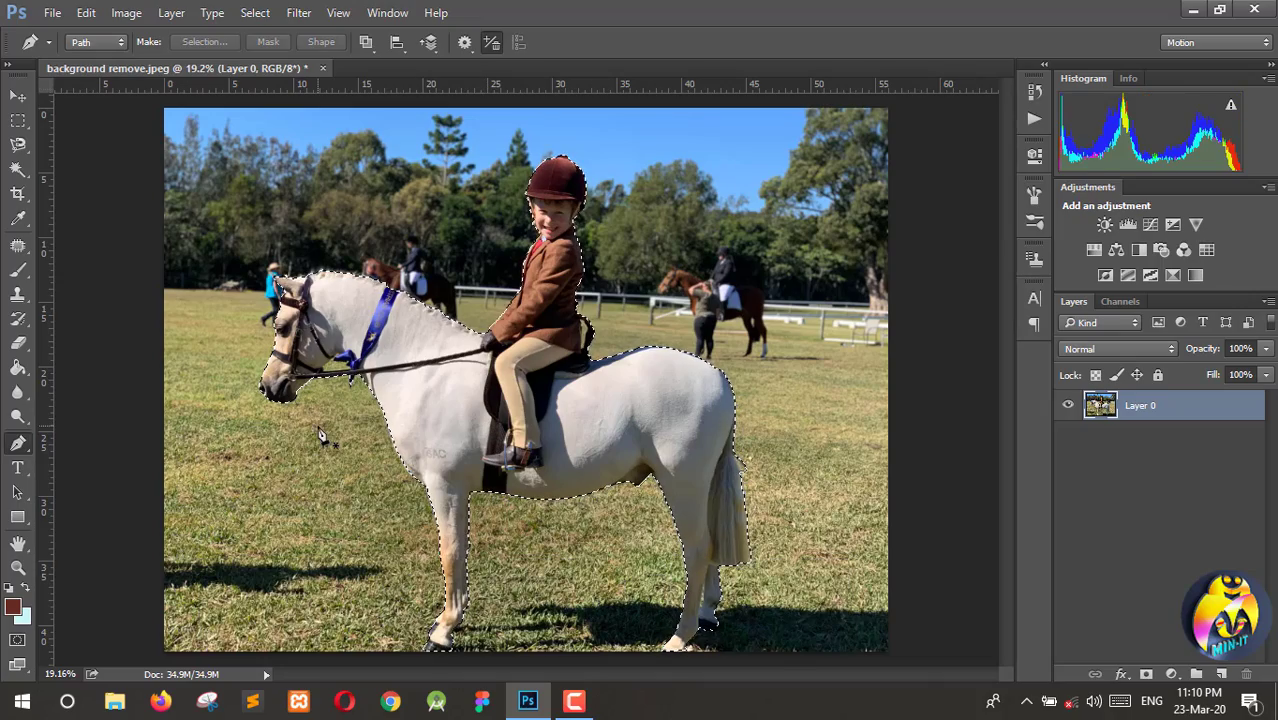
Start a new path around the grass gap below the throat, tracing the jaw edge up to the blue ribbon
scroll(322, 400, up, 6)
scroll(324, 348, up, 10)
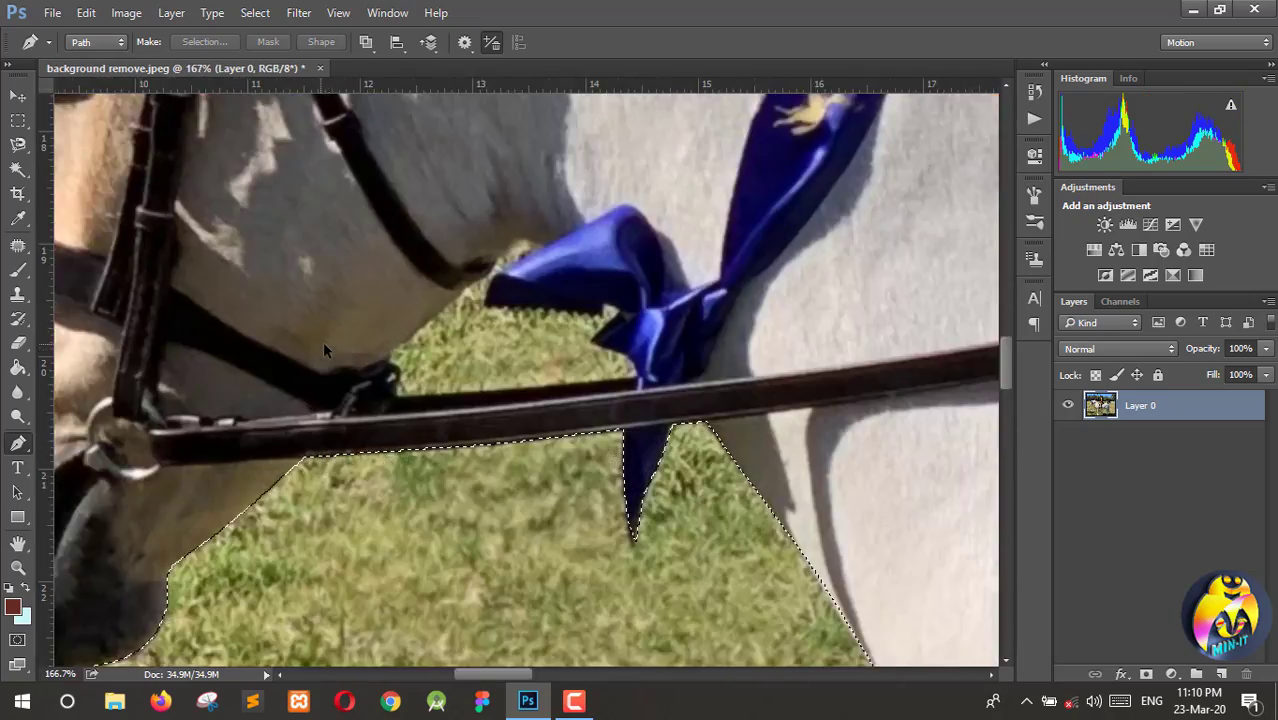
scroll(451, 390, down, 5)
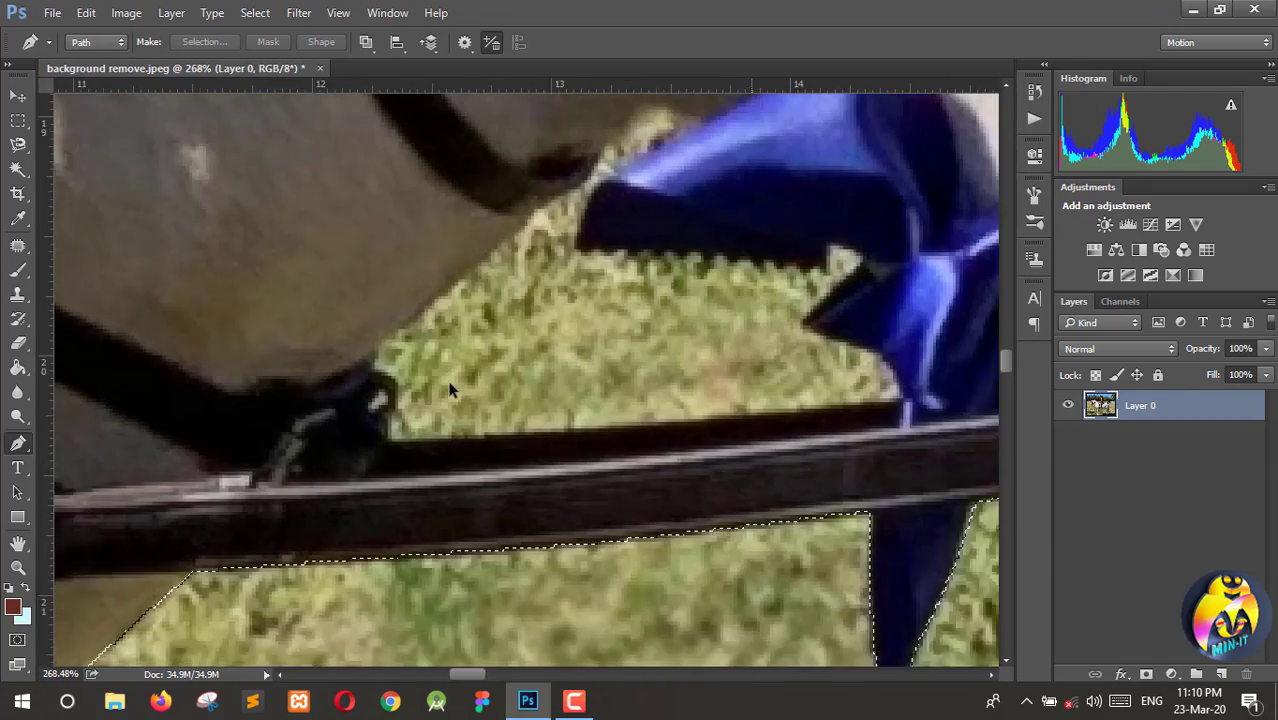
click(442, 331)
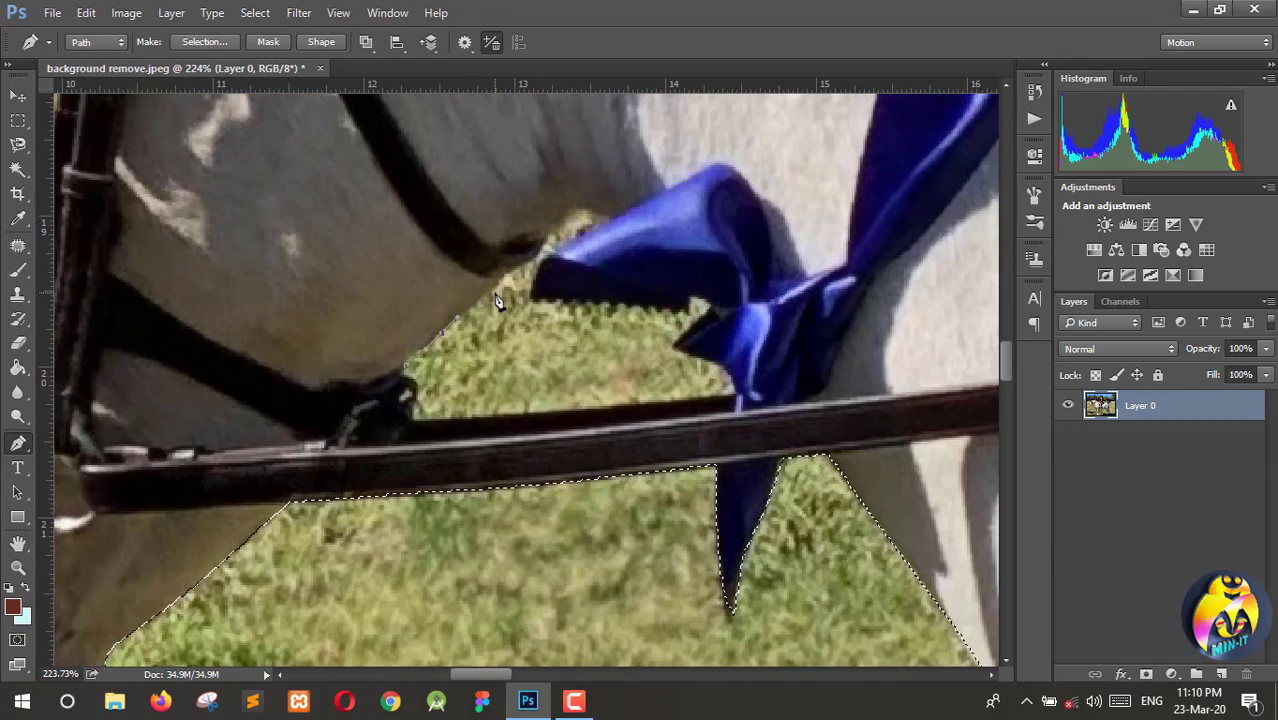
click(528, 260)
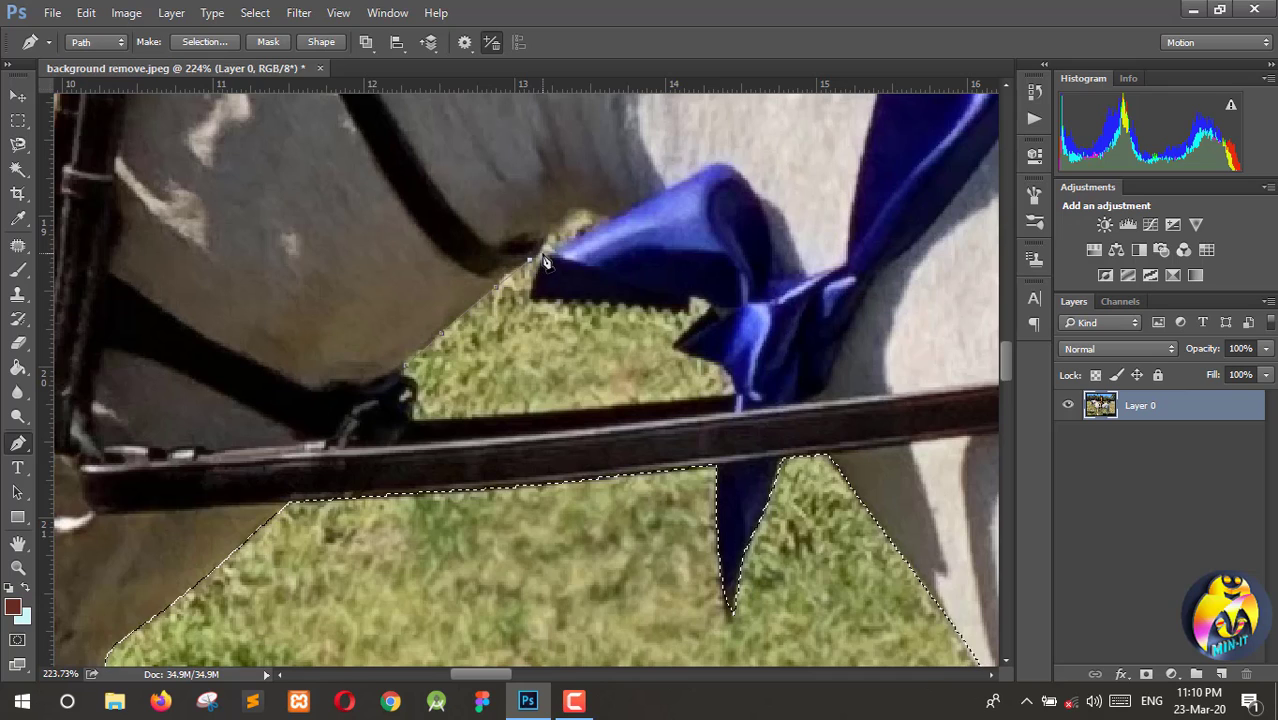
click(548, 244)
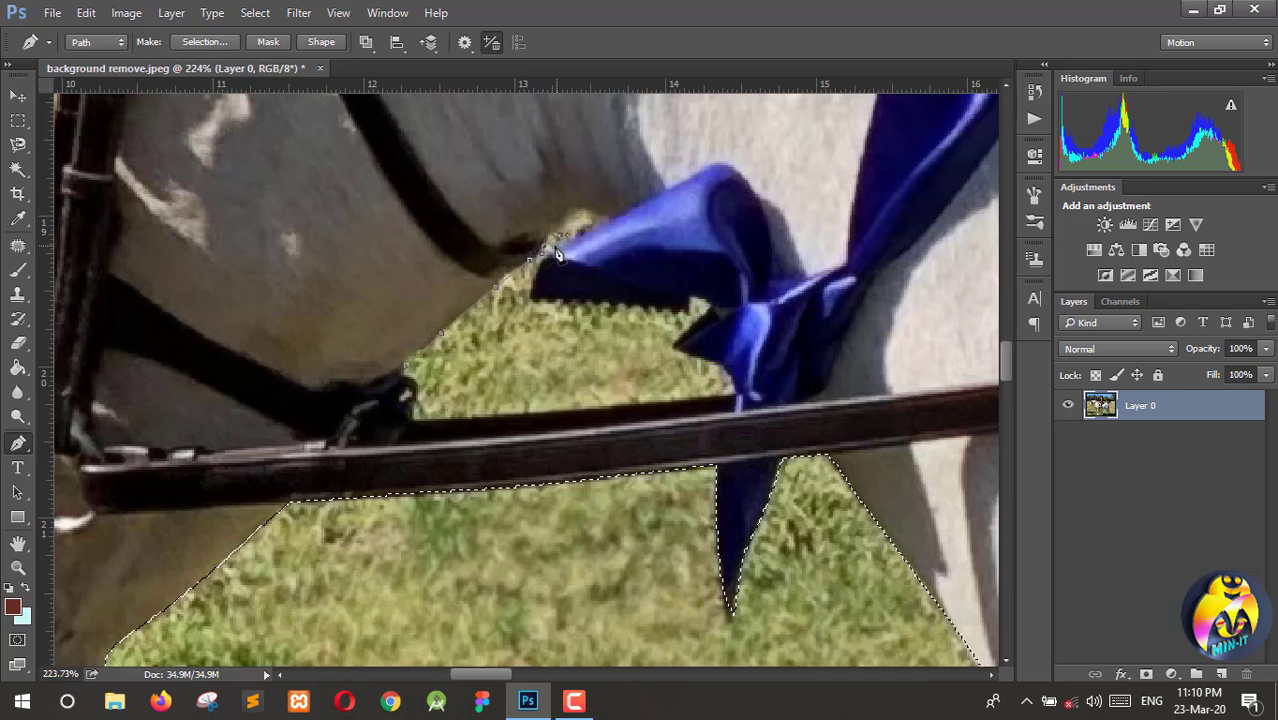
Continue the gap path around the tip and underside of the blue ribbon bow, down to the rein
click(541, 266)
click(532, 288)
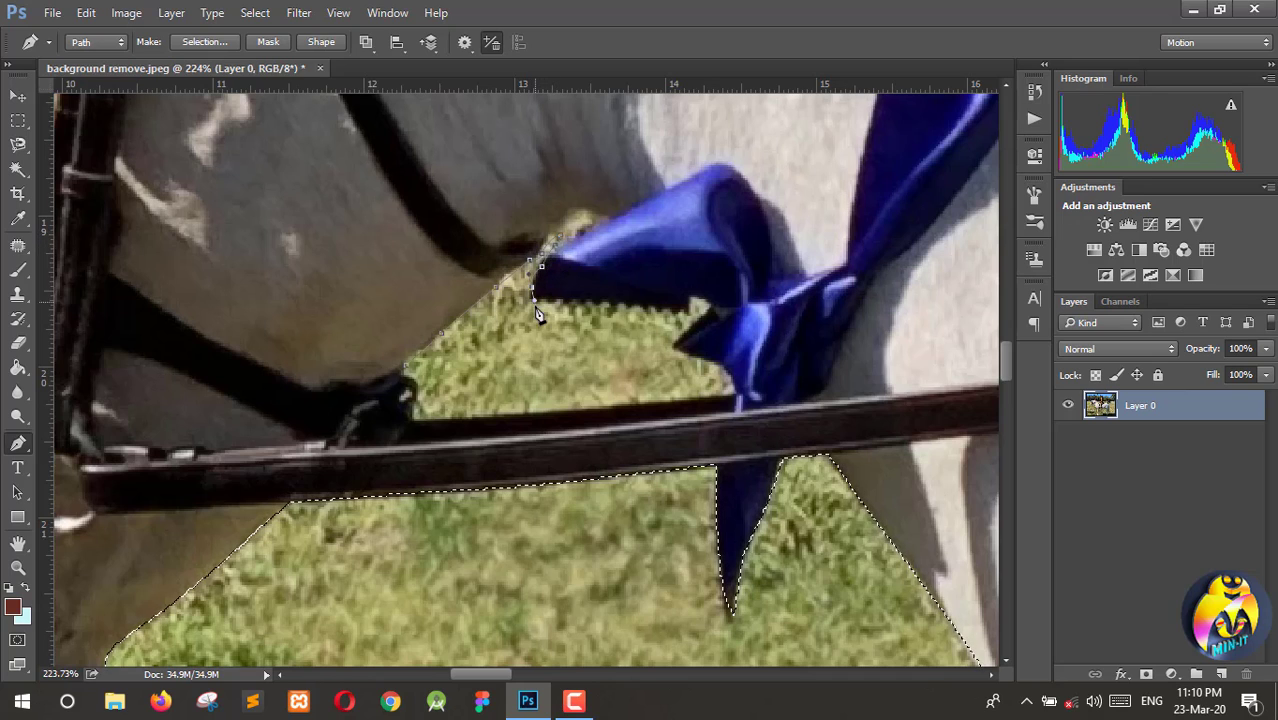
drag(577, 299, 596, 302)
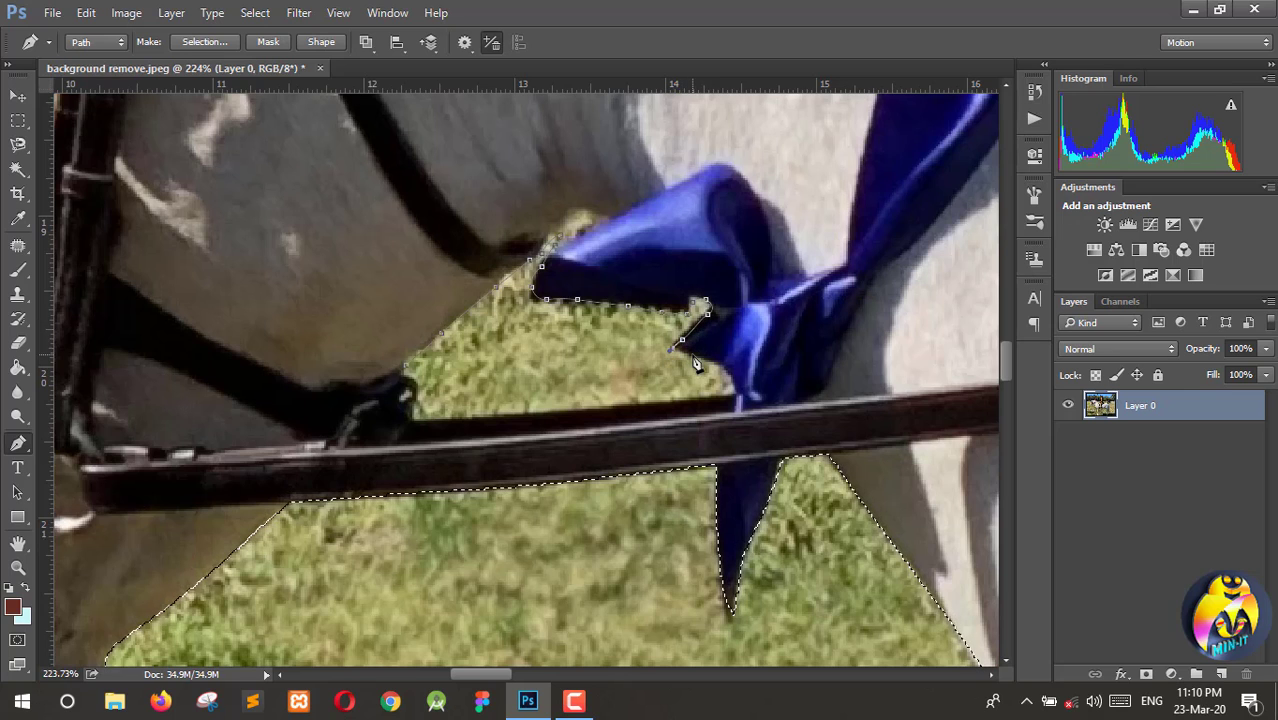
click(730, 371)
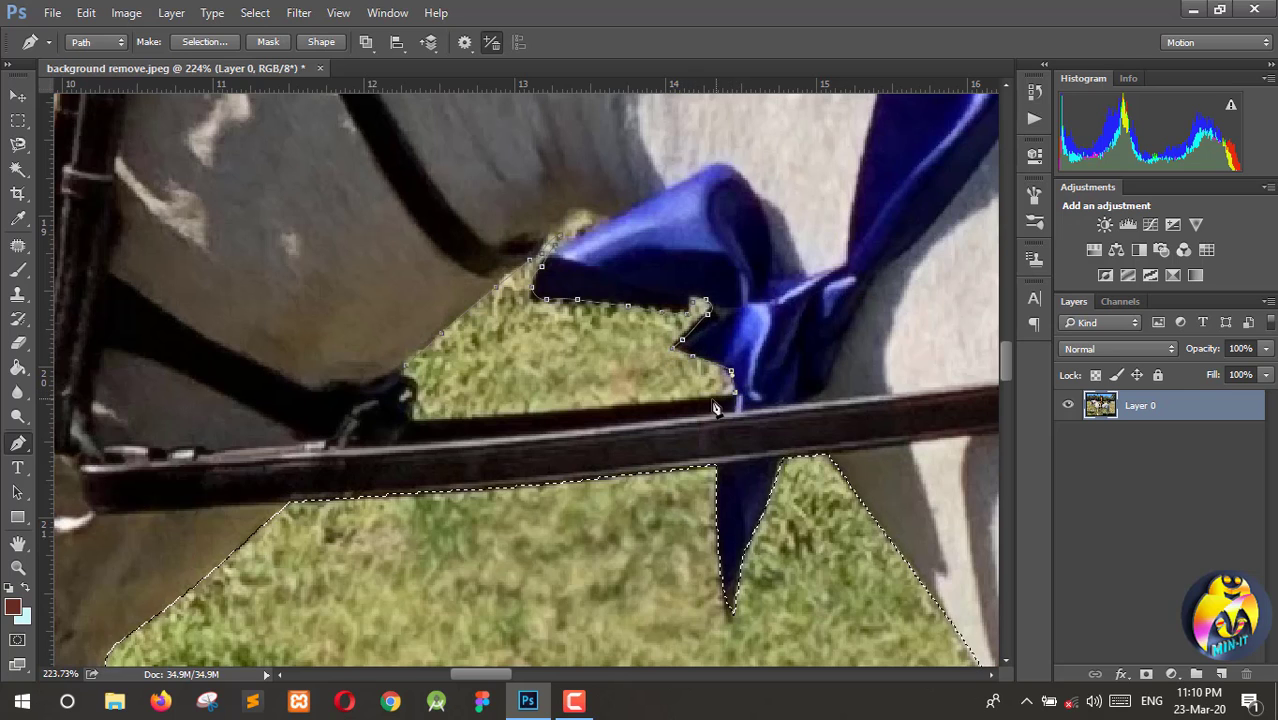
Trace the gap path along the upper edge of the thin rein to the bridle buckle
scroll(692, 405, up, 3)
drag(712, 398, 668, 405)
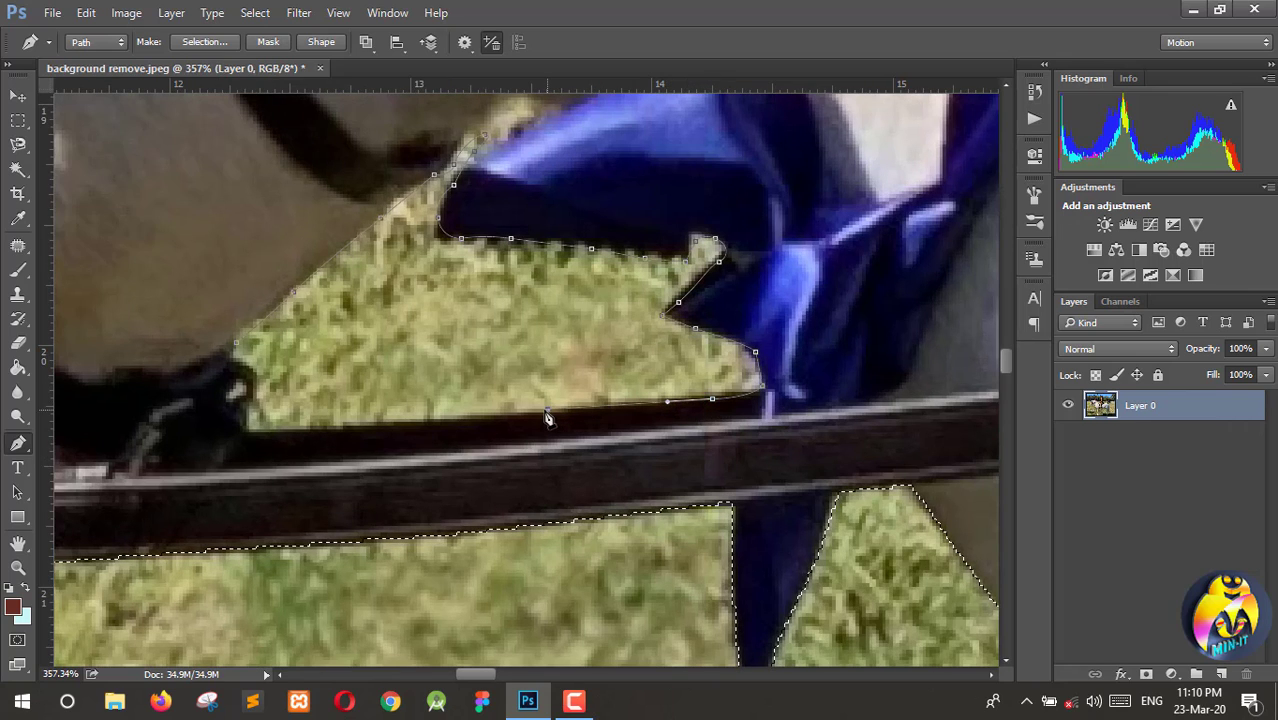
click(467, 420)
click(356, 423)
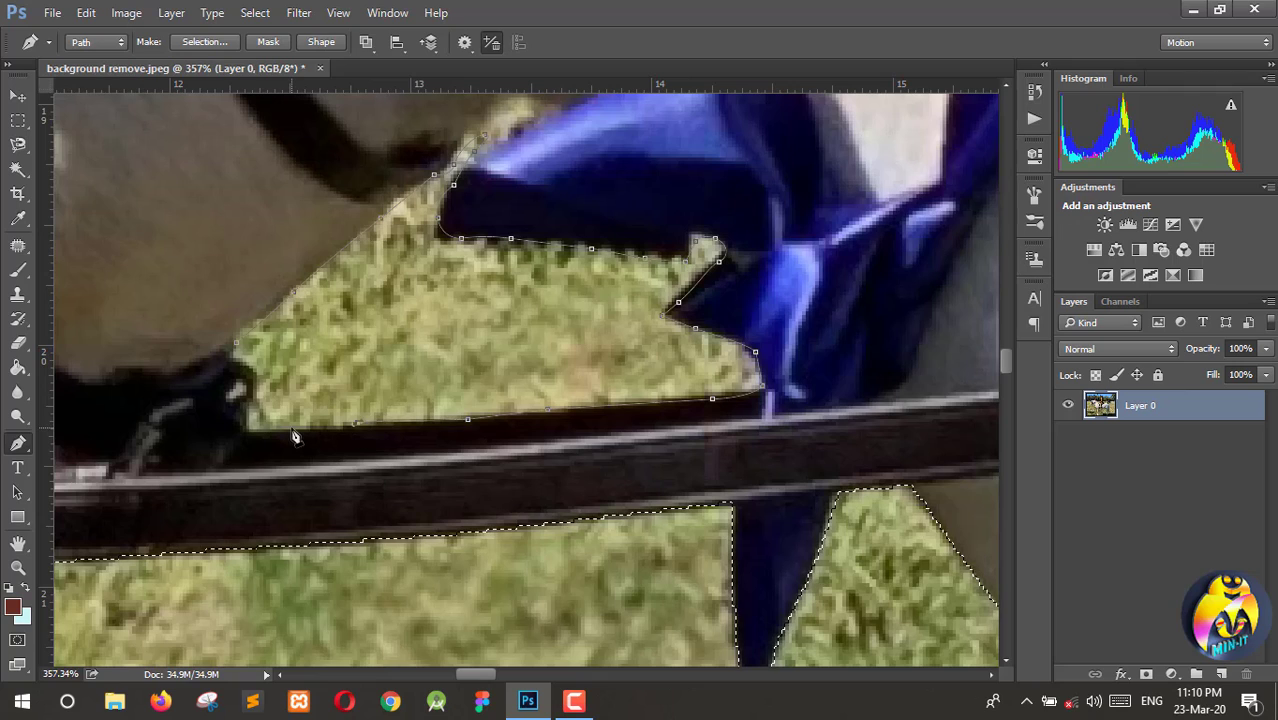
click(243, 422)
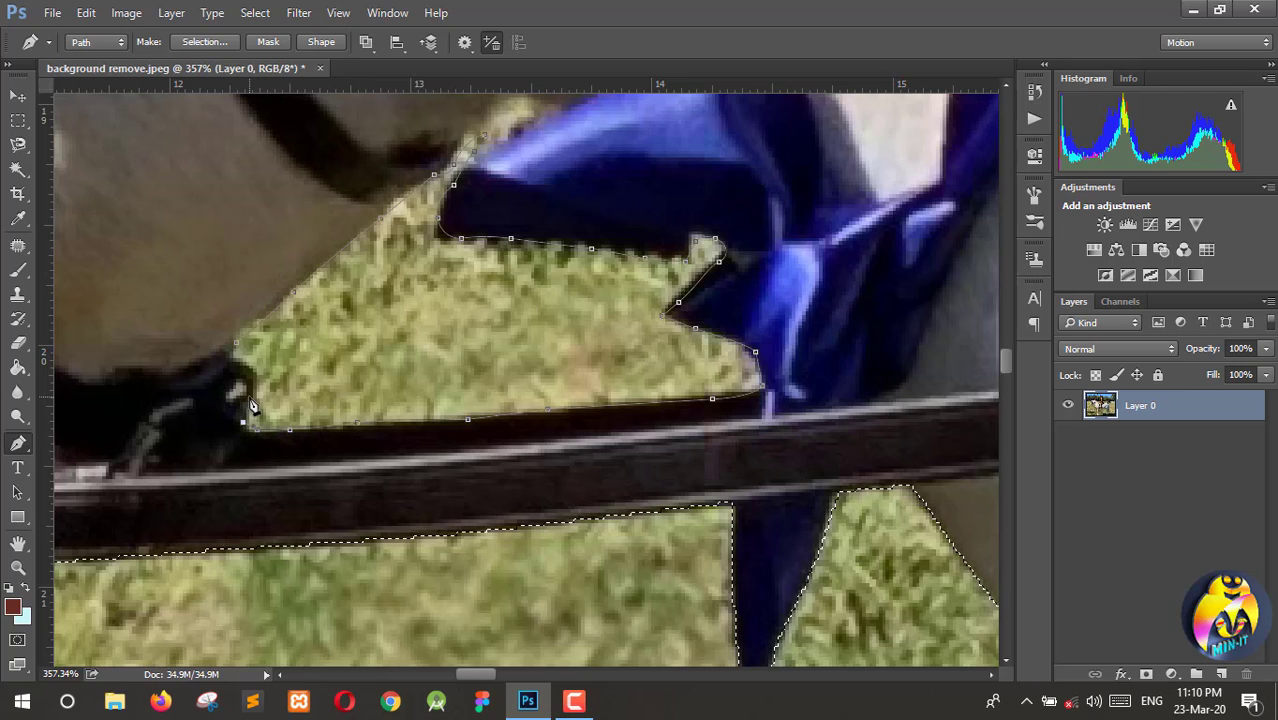
Close the gap path around the bridle buckle at the jaw and subtract the enclosed grass from the selection
click(248, 396)
click(251, 372)
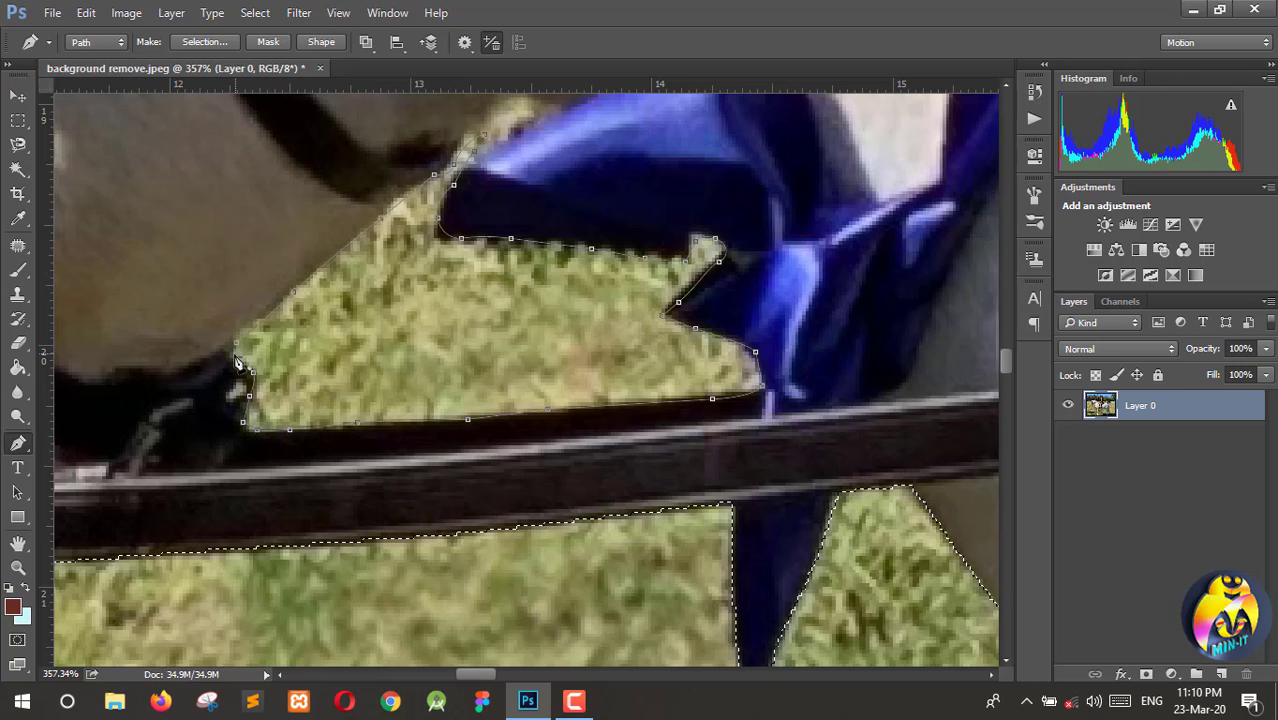
click(236, 342)
key(ctrl+Return)
scroll(434, 340, down, 5)
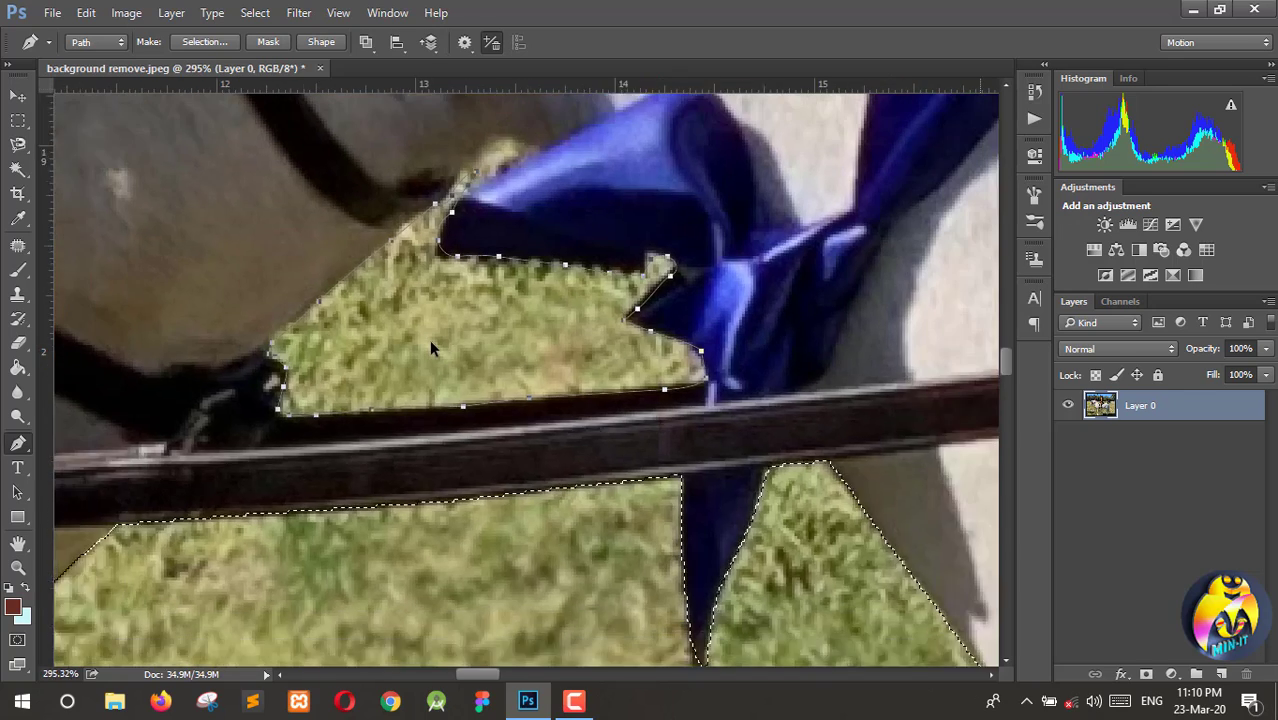
scroll(436, 354, down, 5)
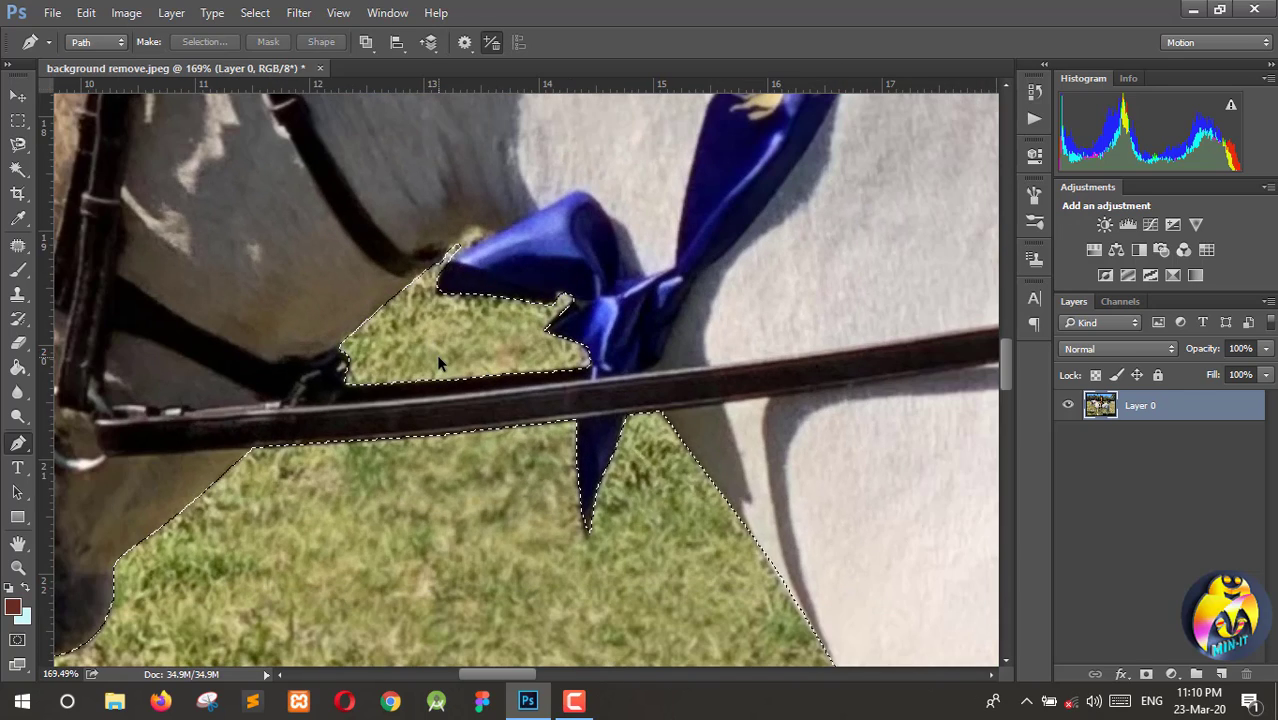
scroll(754, 186, down, 2)
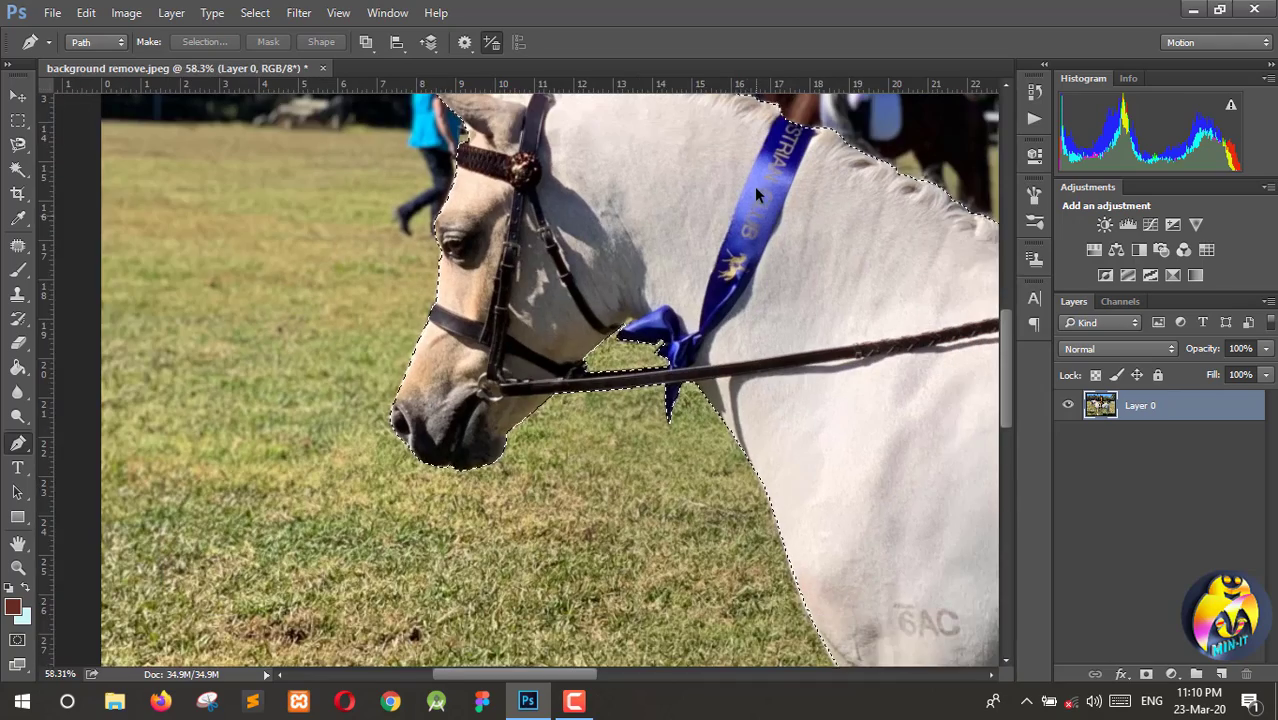
Start a path at the top of the grass gap behind the rider's jacket and trace its outer edge along the dark strap
scroll(754, 186, up, 5)
scroll(645, 257, up, 1)
scroll(826, 297, up, 2)
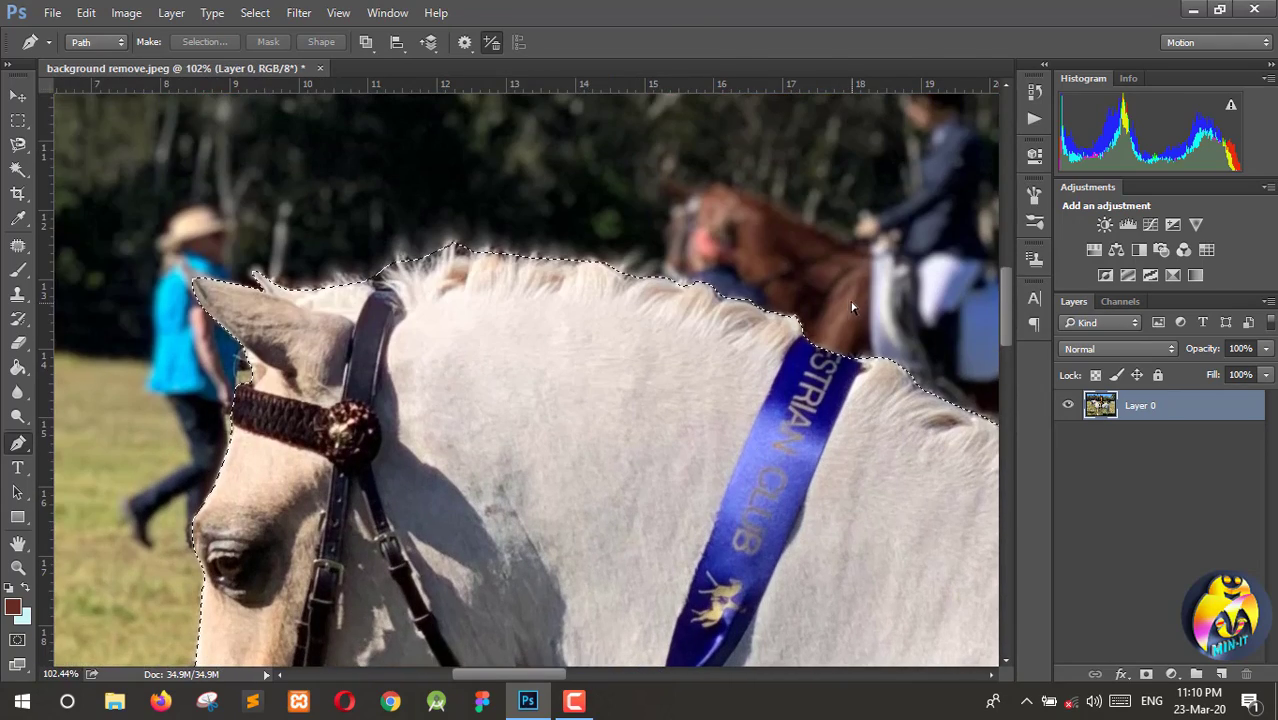
scroll(826, 297, right, 6)
scroll(826, 297, right, 8)
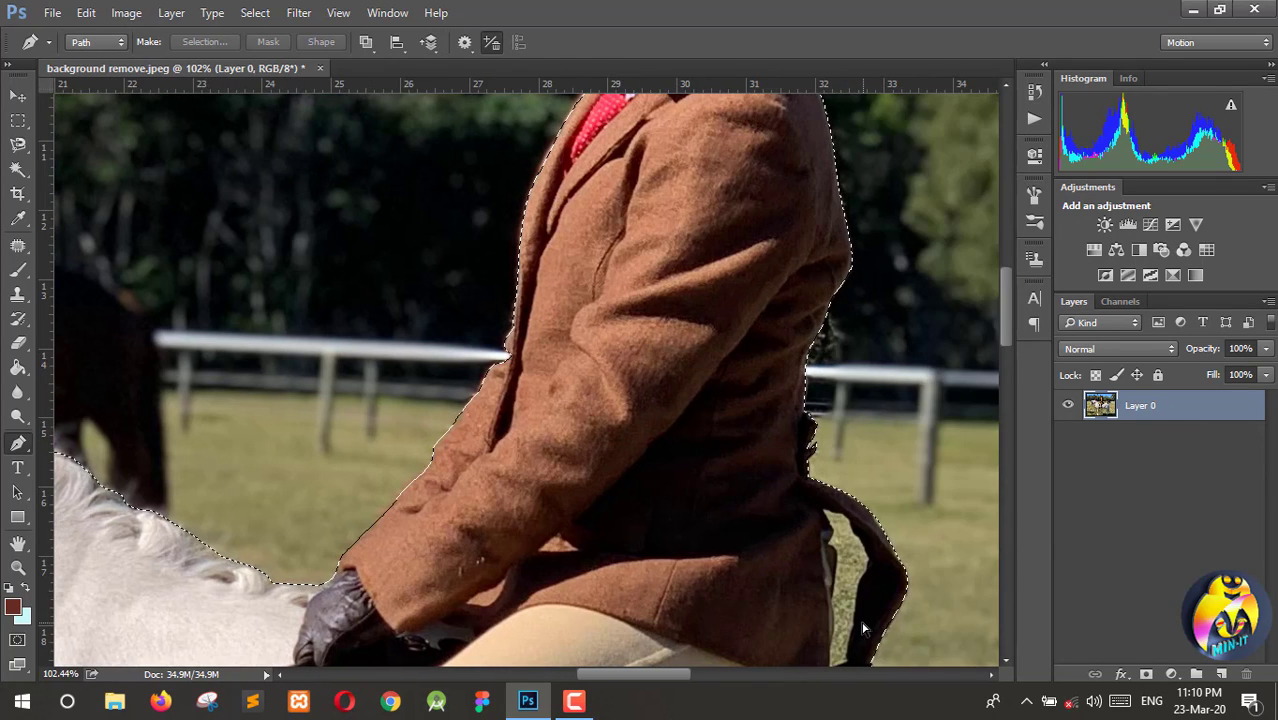
scroll(864, 622, left, 2)
scroll(922, 597, right, 2)
scroll(916, 602, up, 4)
scroll(916, 605, up, 4)
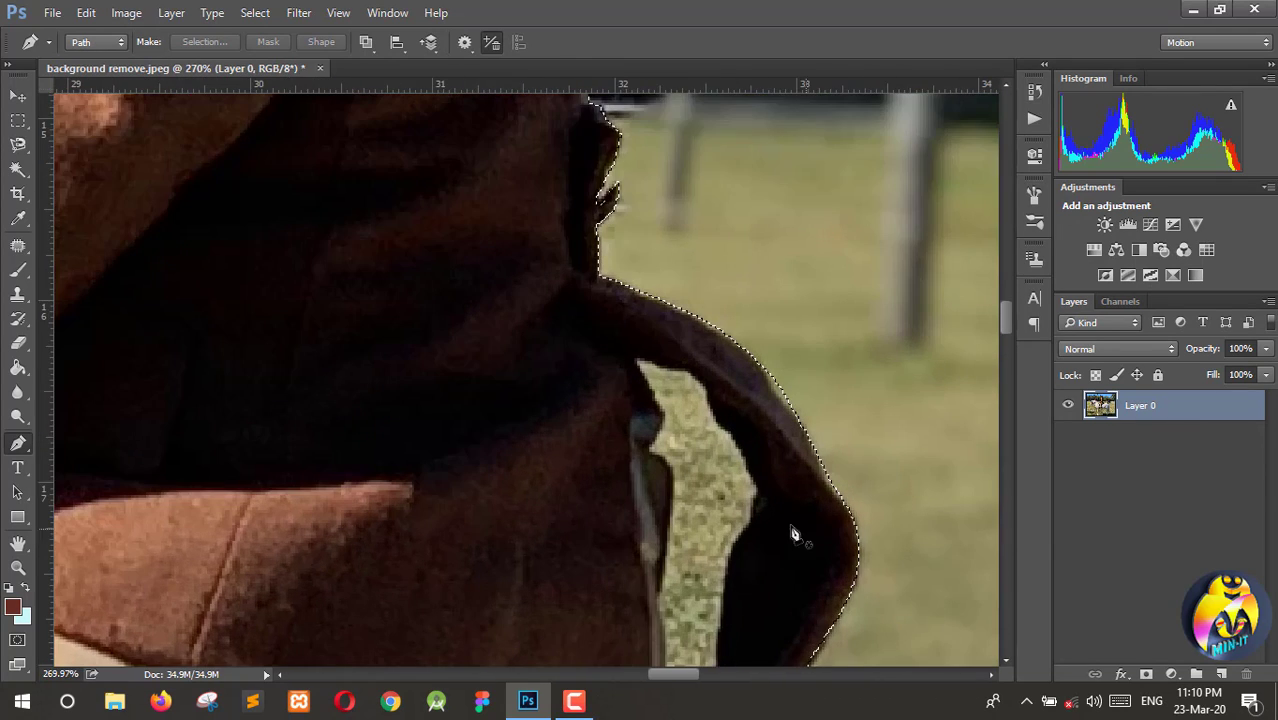
scroll(707, 519, down, 3)
scroll(680, 400, up, 1)
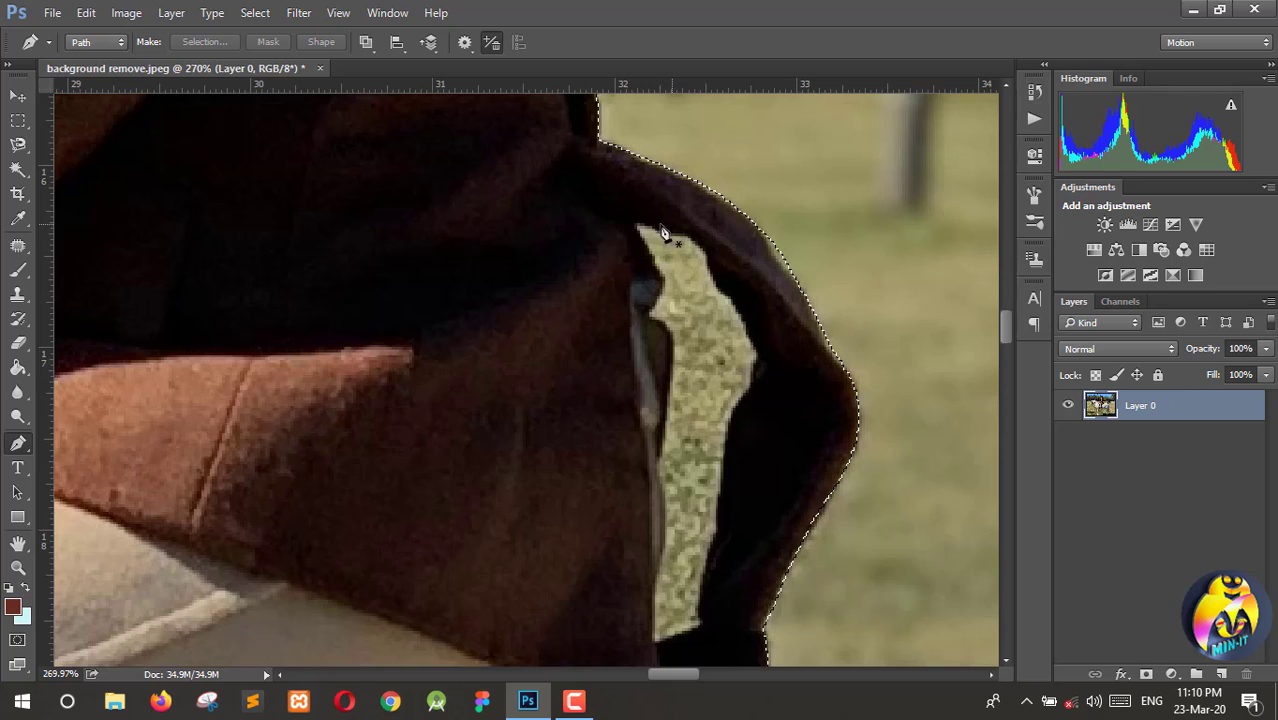
click(637, 224)
click(664, 233)
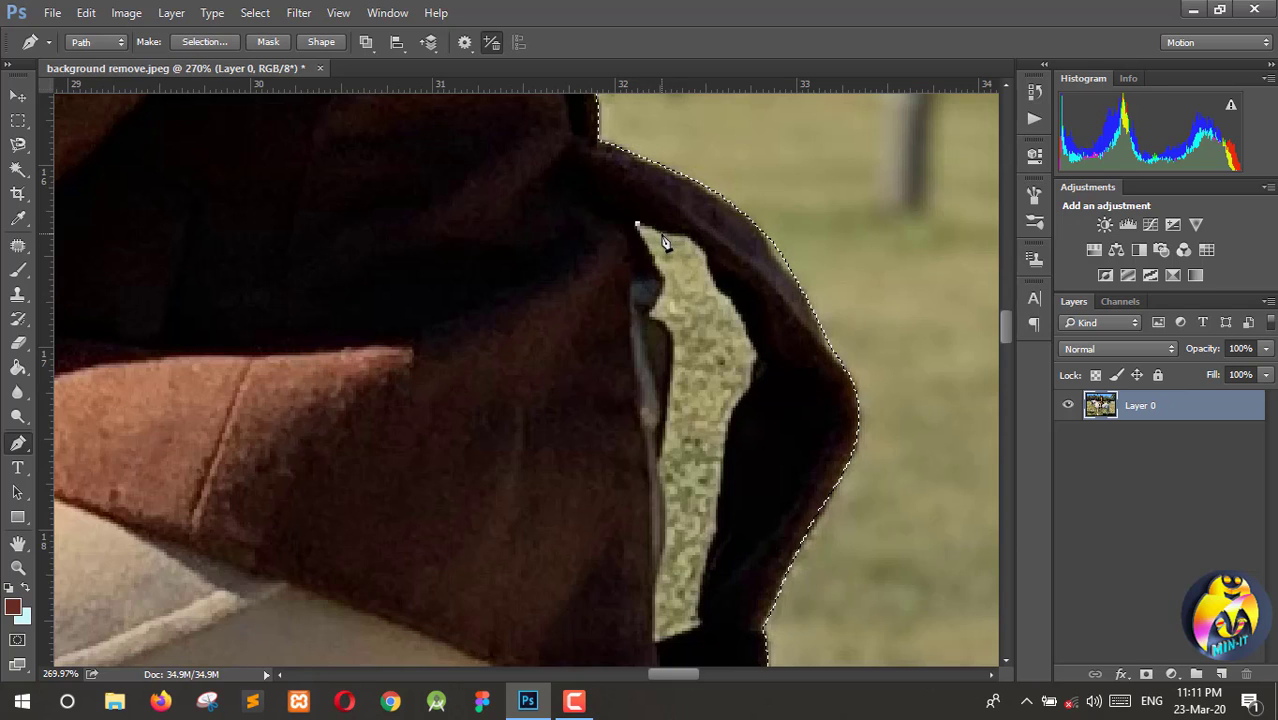
drag(692, 238, 713, 280)
click(725, 297)
click(740, 313)
drag(751, 341, 755, 359)
Finish and close the path around the gap along the jacket's back edge, and subtract that gap from the selection
scroll(750, 372, down, 1)
scroll(750, 375, down, 1)
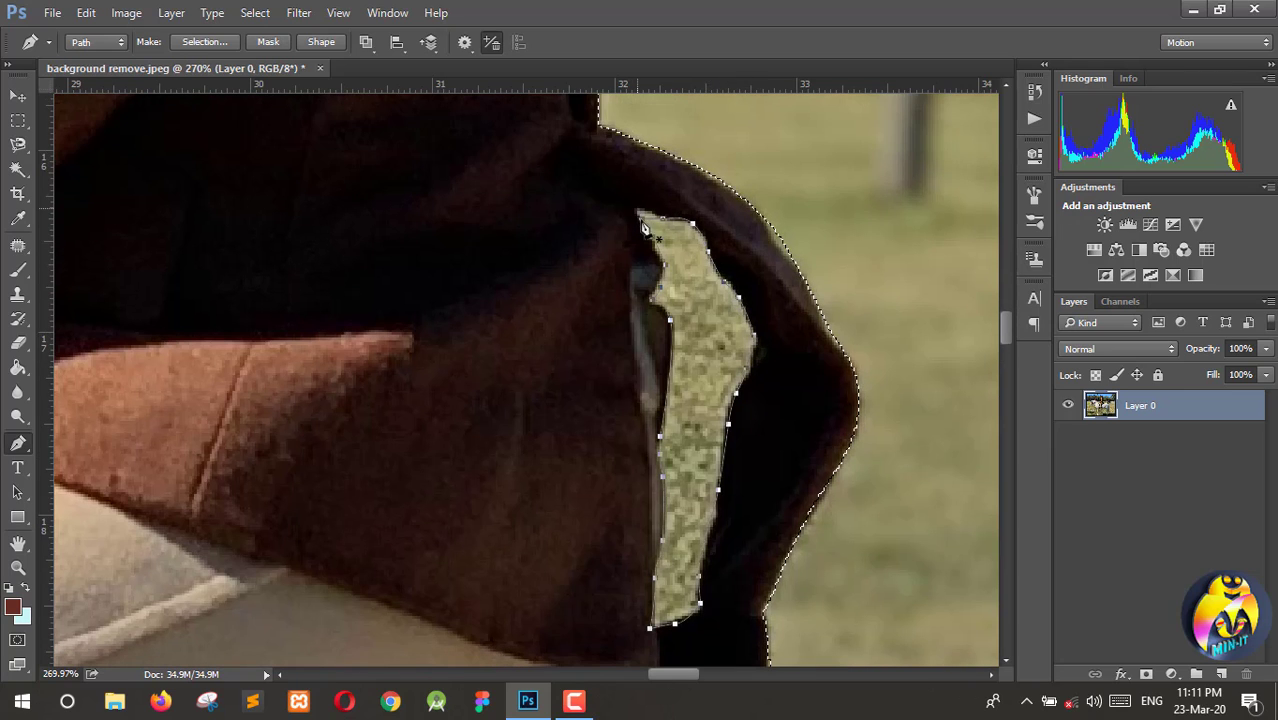
scroll(643, 227, down, 3)
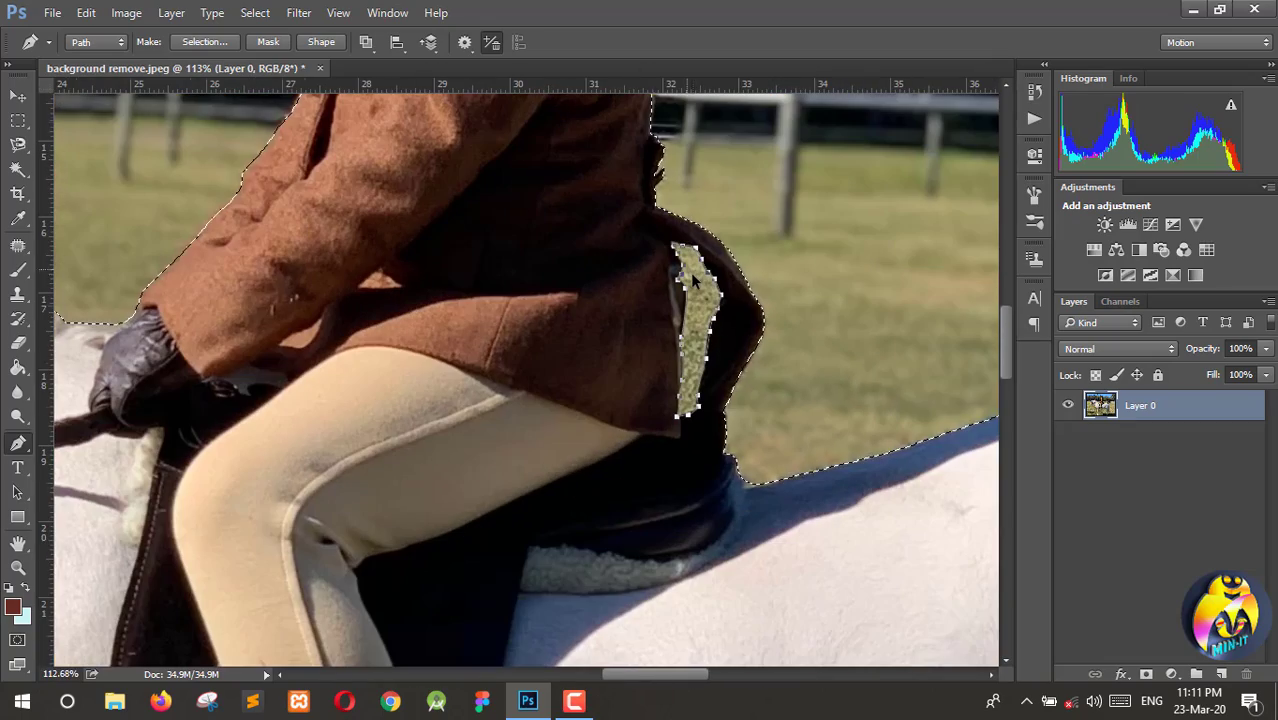
scroll(693, 281, down, 4)
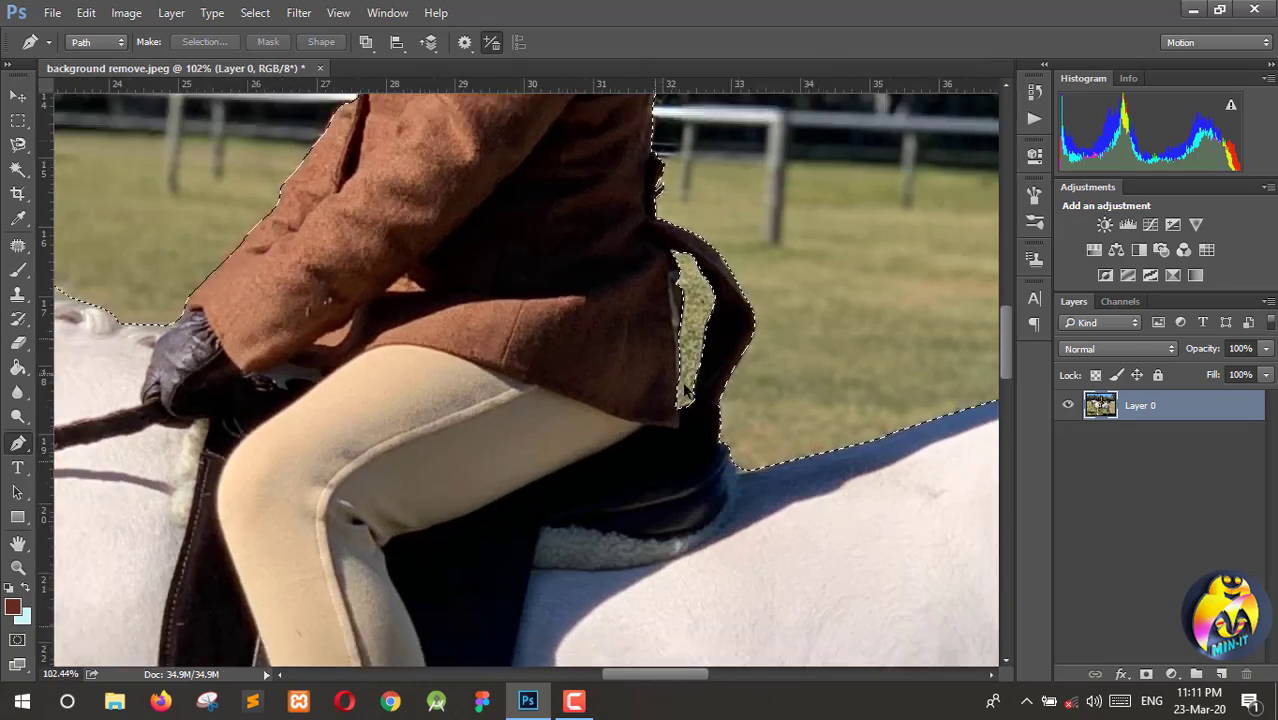
Open Refine Edge for the horse-and-rider selection
scroll(918, 613, down, 3)
scroll(860, 610, right, 4)
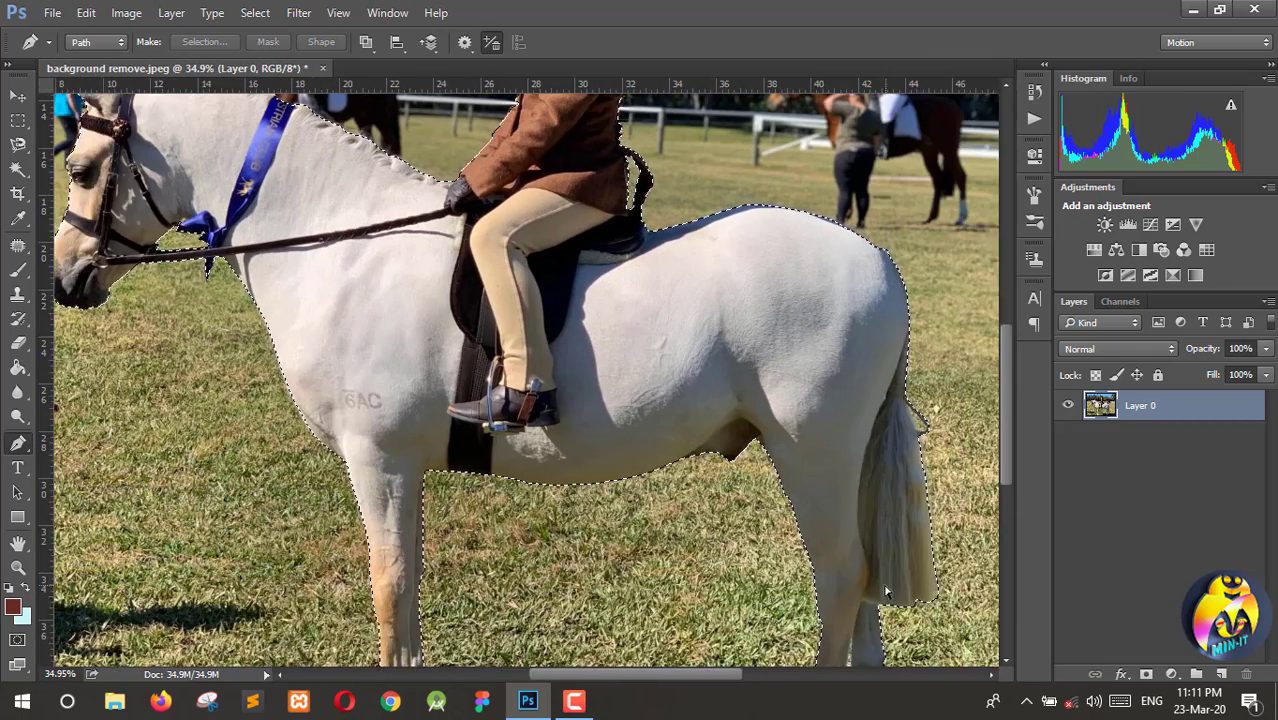
scroll(796, 605, down, 2)
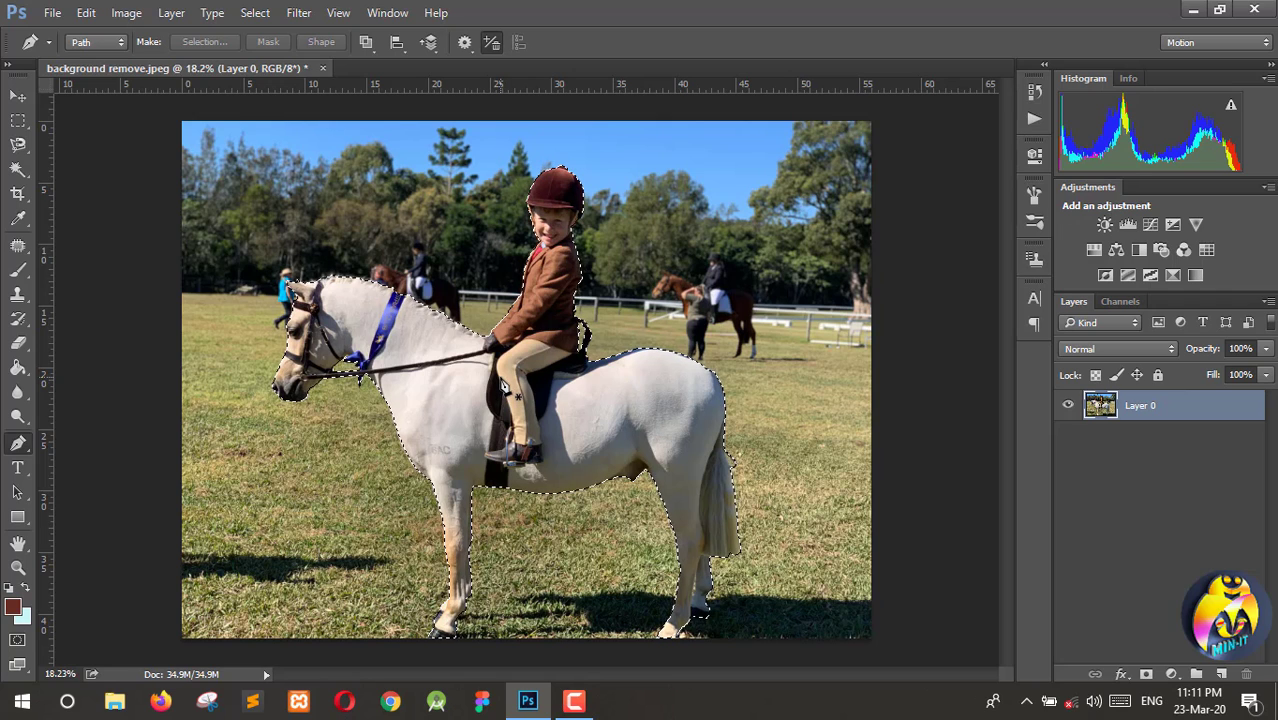
key(ctrl+alt+r)
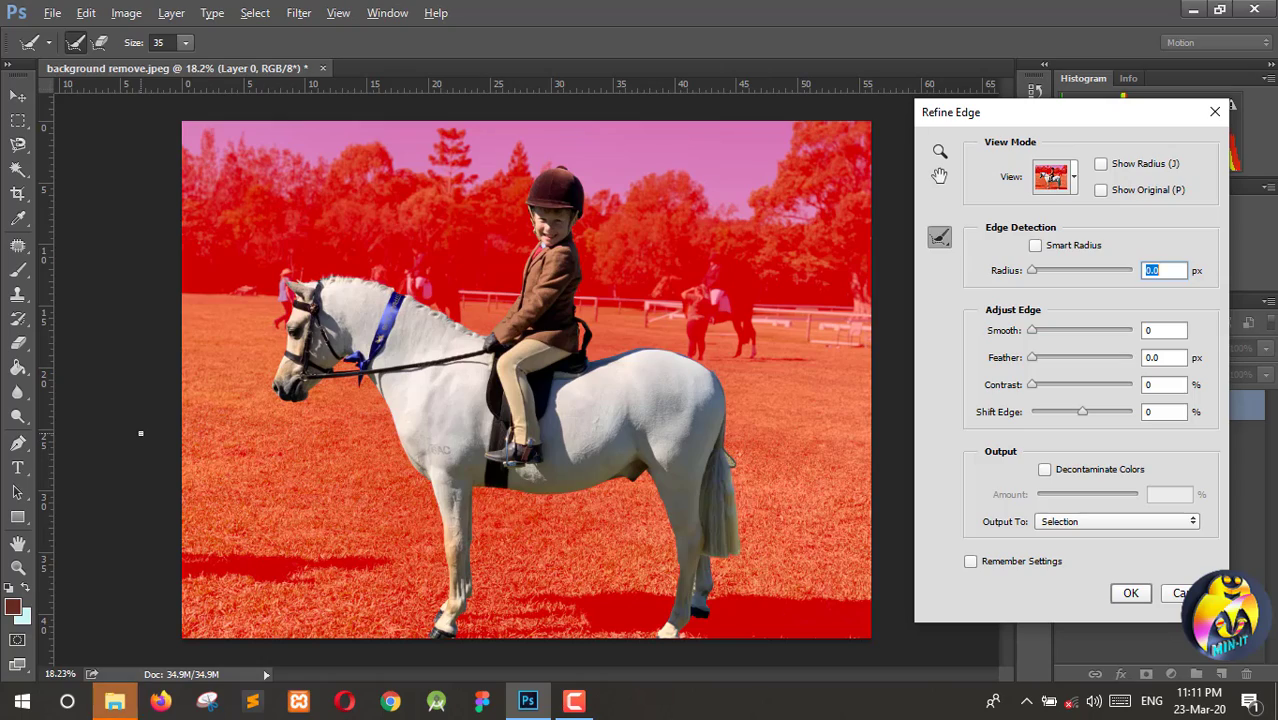
Refine the edge of the horse's mane from the ears down to the rider's glove with the size 35 Refine Radius brush
scroll(277, 513, up, 4)
scroll(510, 490, down, 2)
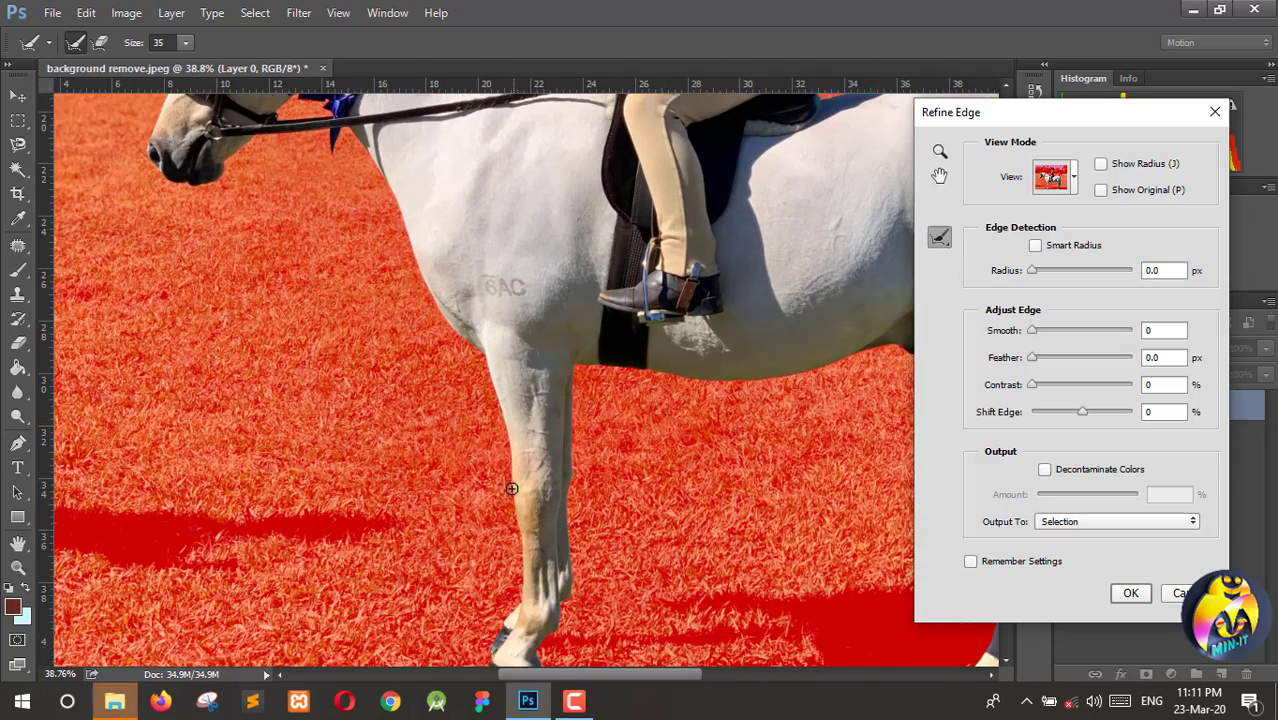
scroll(502, 530, down, 1)
scroll(502, 200, up, 6)
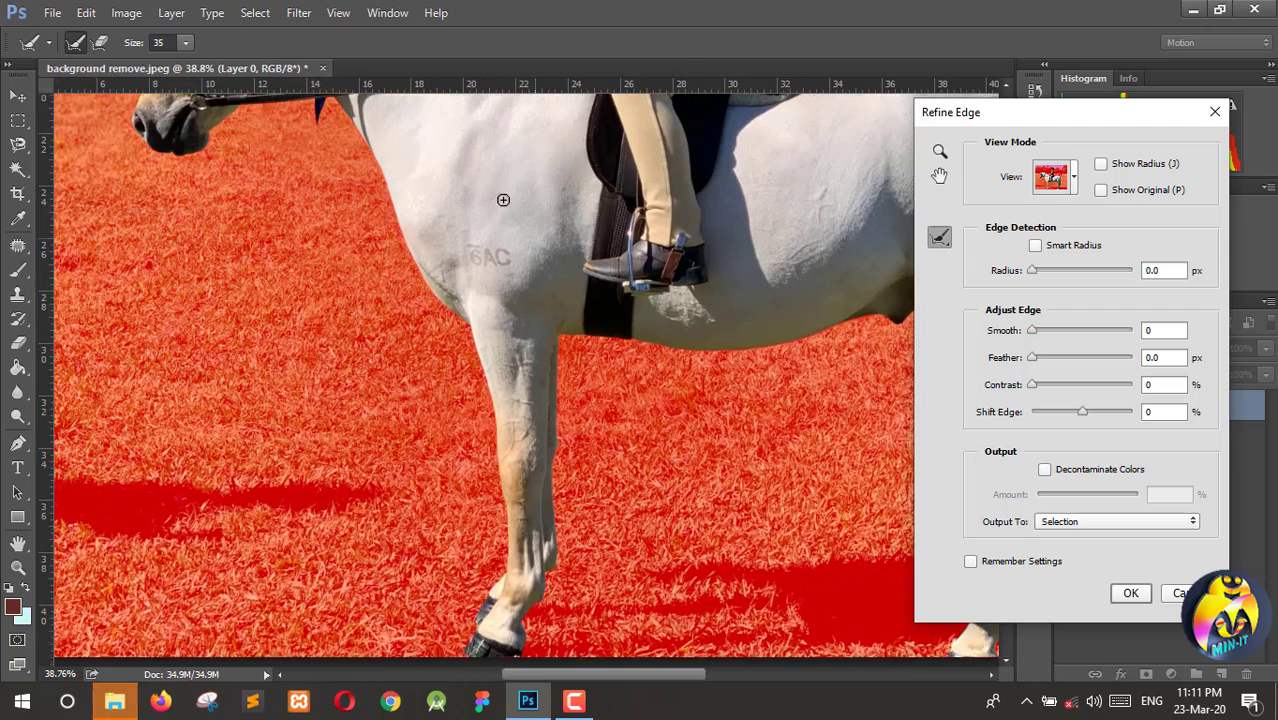
scroll(313, 219, up, 3)
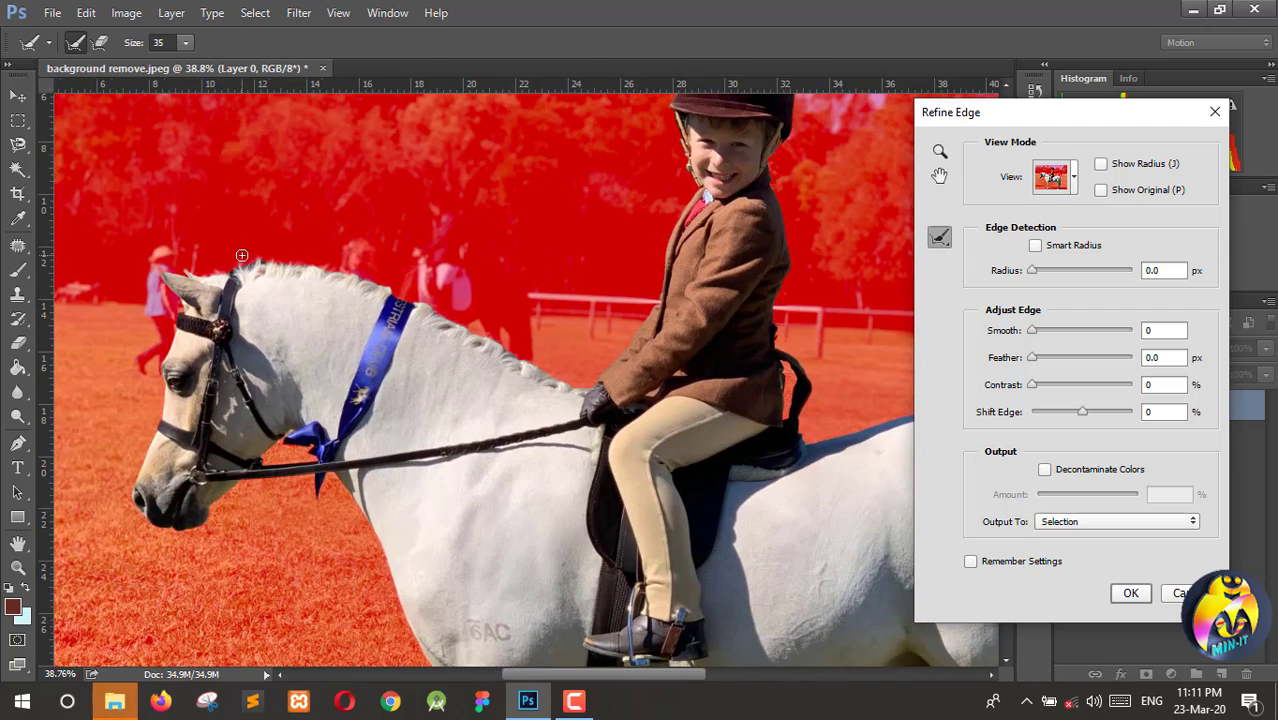
scroll(241, 255, up, 5)
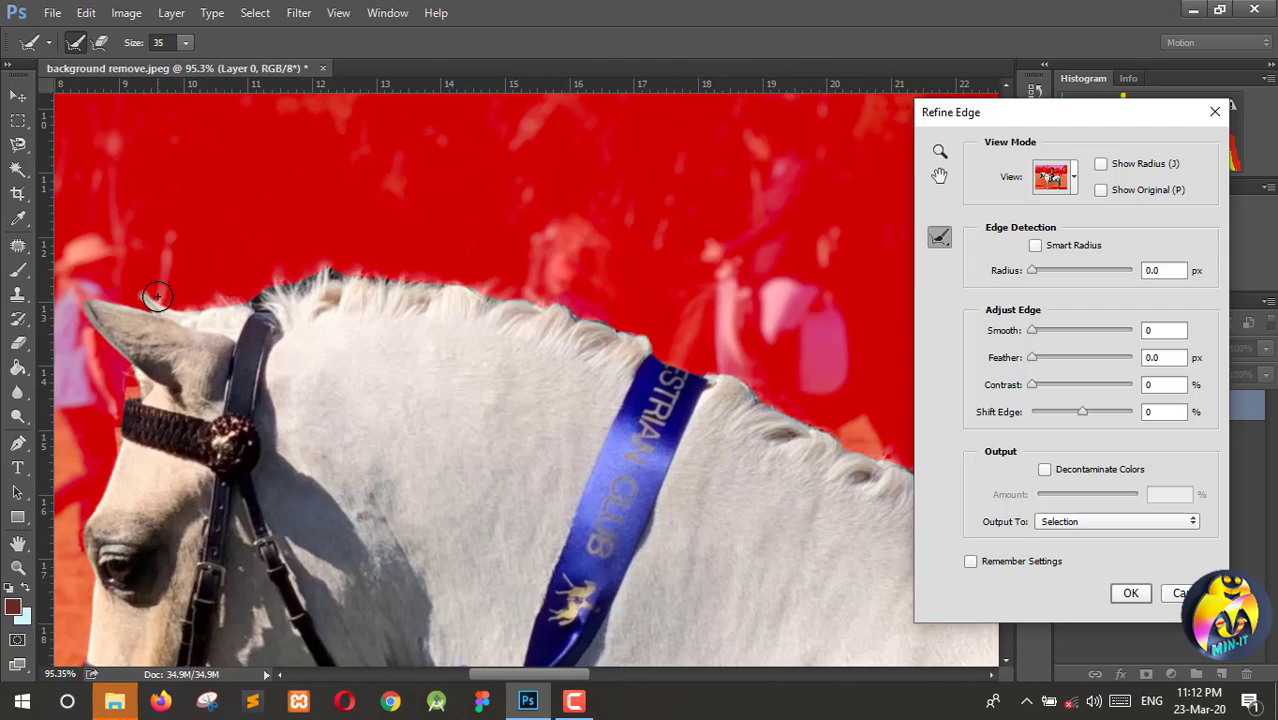
mouse_move(157, 296)
mouse_down()
mouse_move(230, 300)
mouse_move(375, 277)
mouse_move(466, 283)
mouse_move(615, 326)
mouse_move(880, 448)
mouse_move(898, 543)
mouse_up()
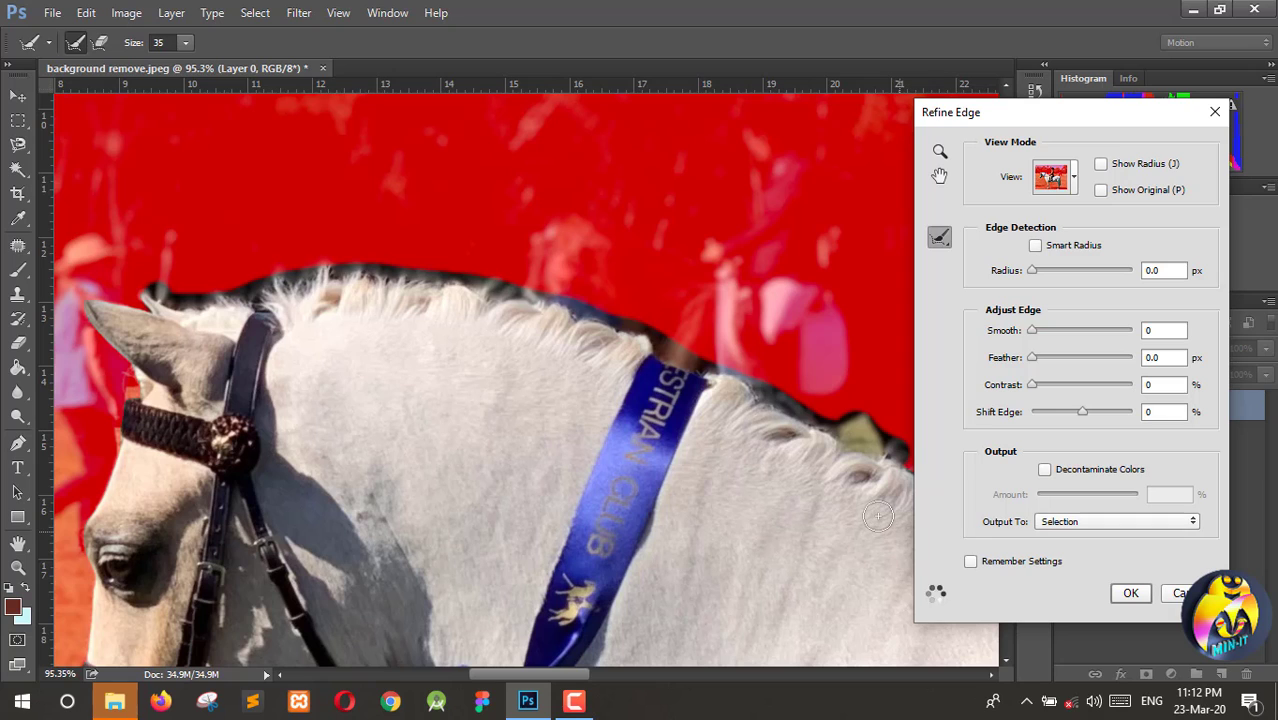
scroll(739, 456, right, 5)
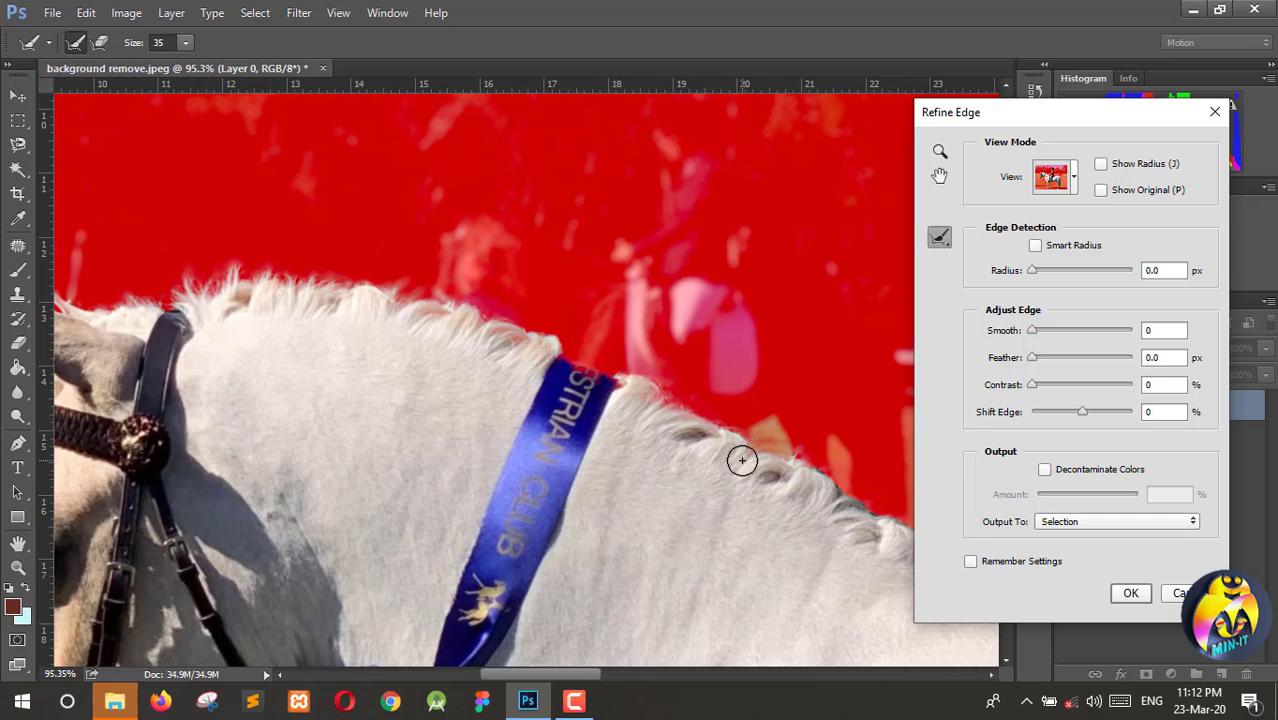
mouse_move(571, 441)
mouse_down()
mouse_move(660, 503)
mouse_move(586, 448)
mouse_move(710, 516)
mouse_move(813, 601)
mouse_move(863, 566)
mouse_up()
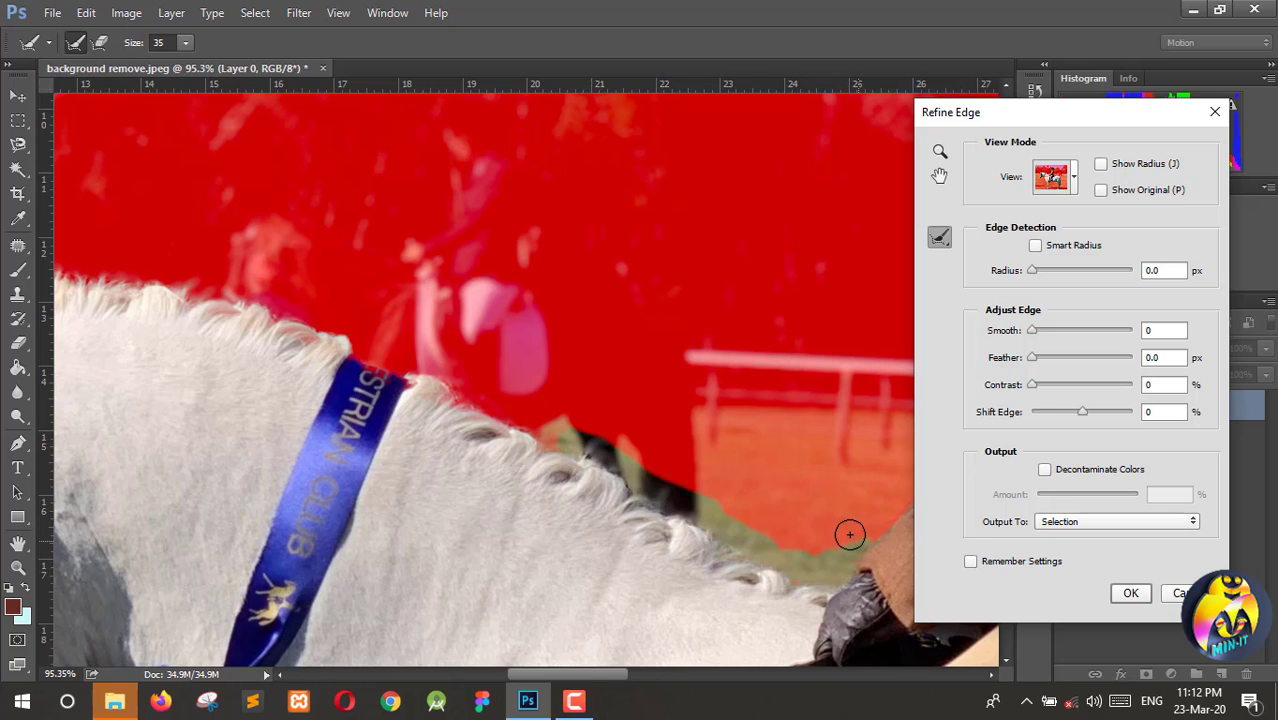
Refine the rider's edges along the sleeve, jacket front and back strap, reducing the brush size to 30 and 20
scroll(842, 522, right, 8)
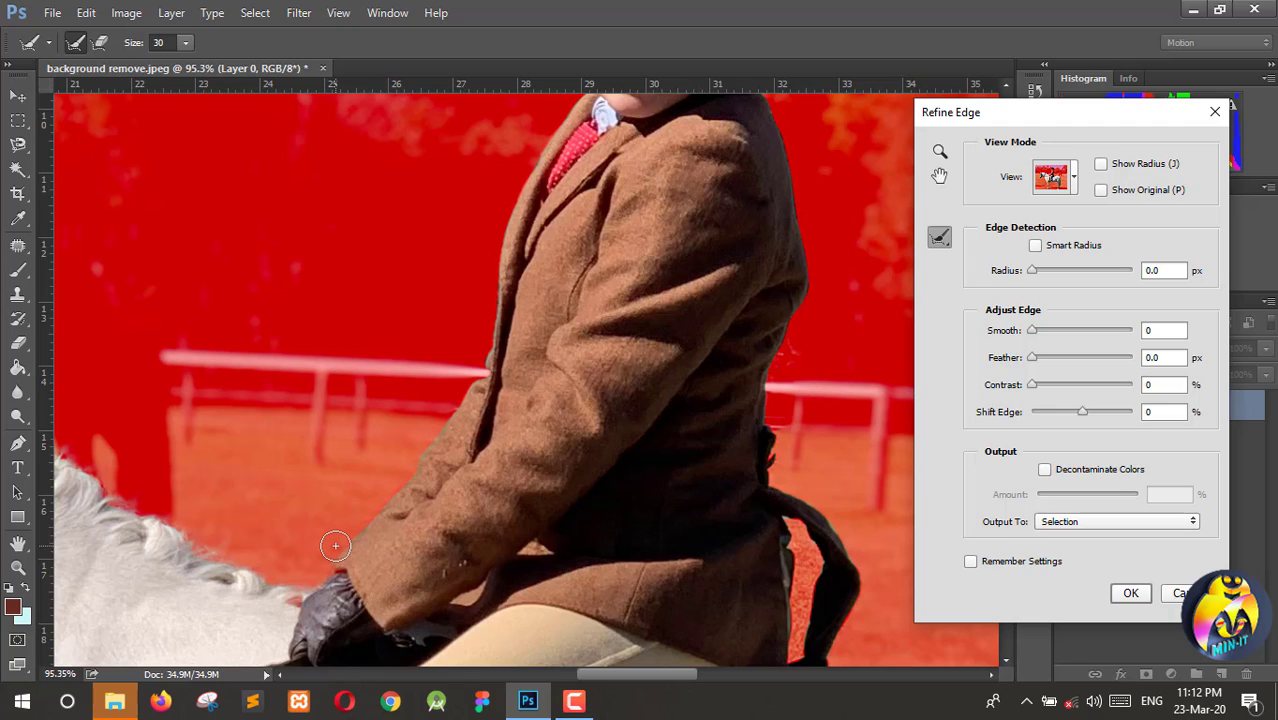
mouse_move(323, 566)
mouse_down()
mouse_move(493, 357)
mouse_move(520, 200)
mouse_move(500, 230)
mouse_move(490, 335)
mouse_move(495, 237)
mouse_move(487, 300)
mouse_move(520, 178)
mouse_move(578, 73)
mouse_up()
scroll(526, 266, up, 6)
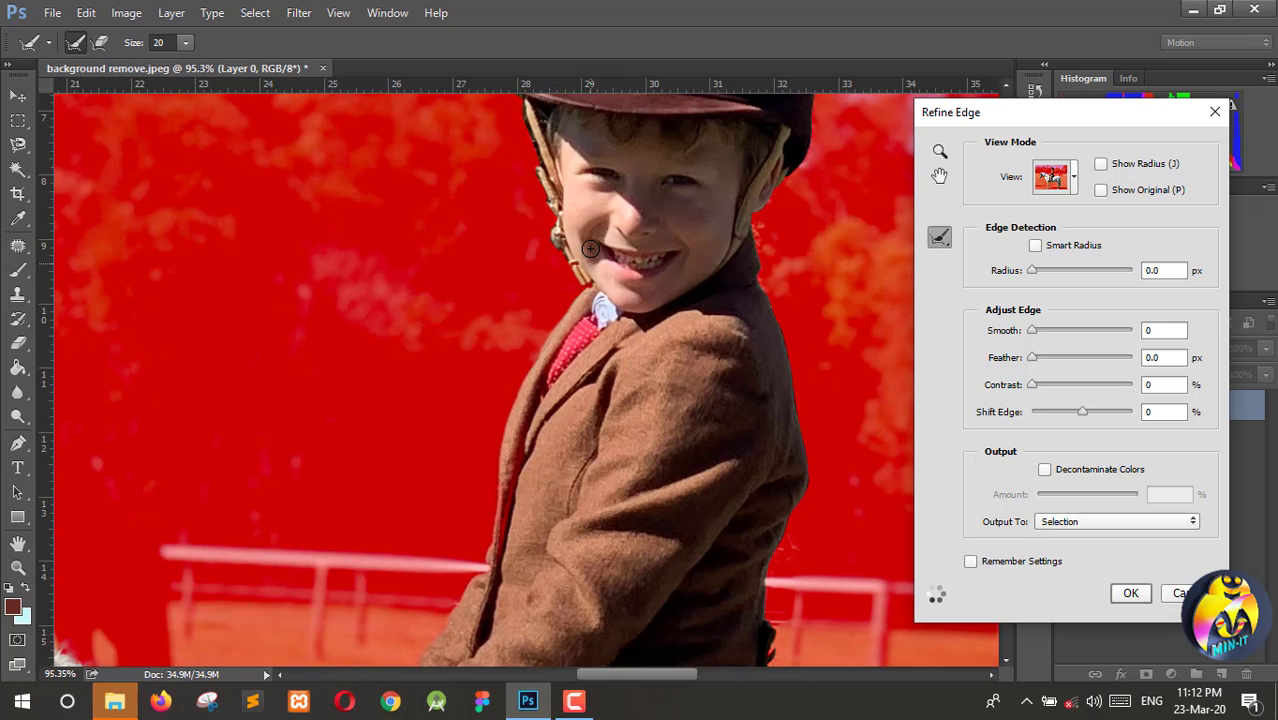
scroll(785, 290, down, 8)
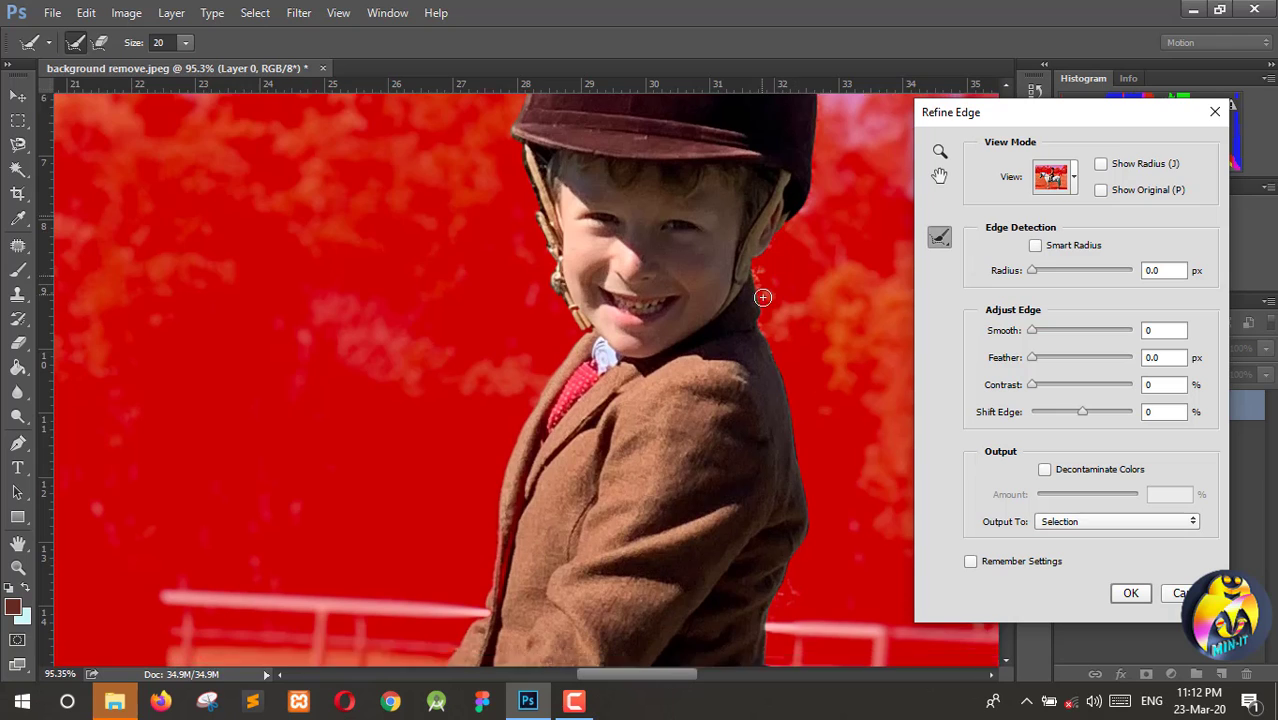
scroll(804, 465, down, 2)
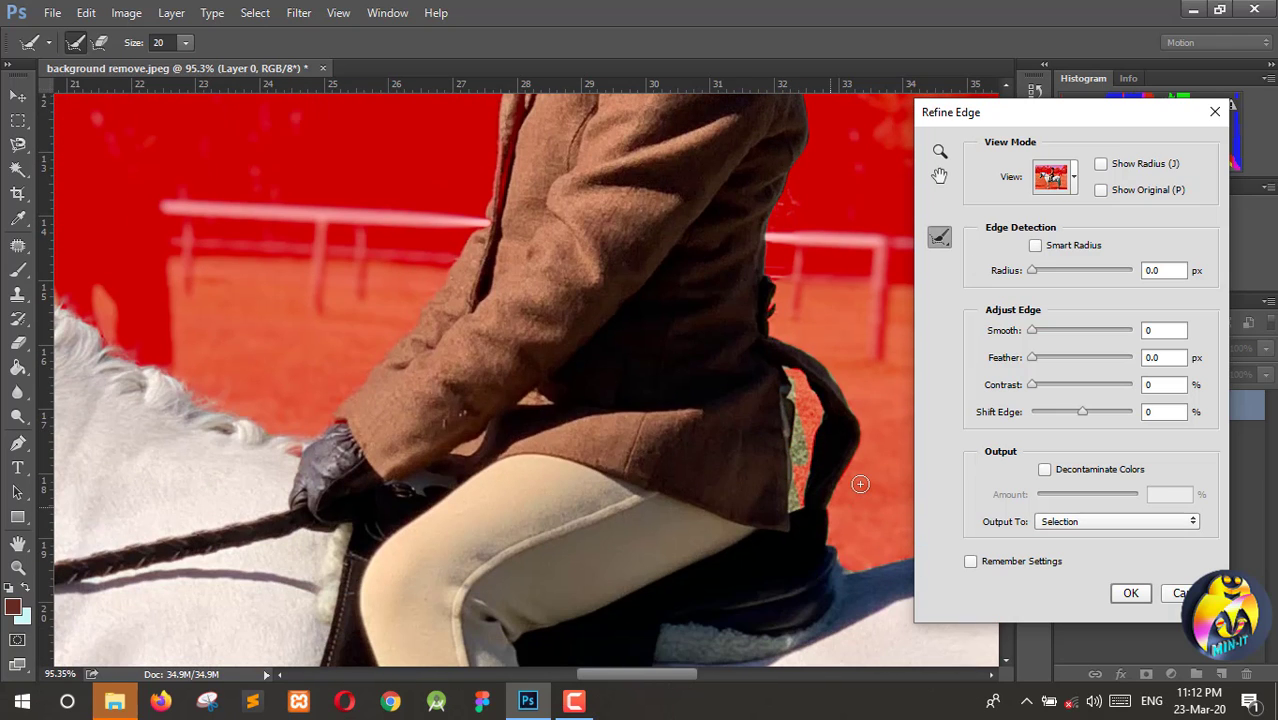
Refine the edge along the horse's rump and around the small loop at the top of the tail
scroll(678, 390, right, 10)
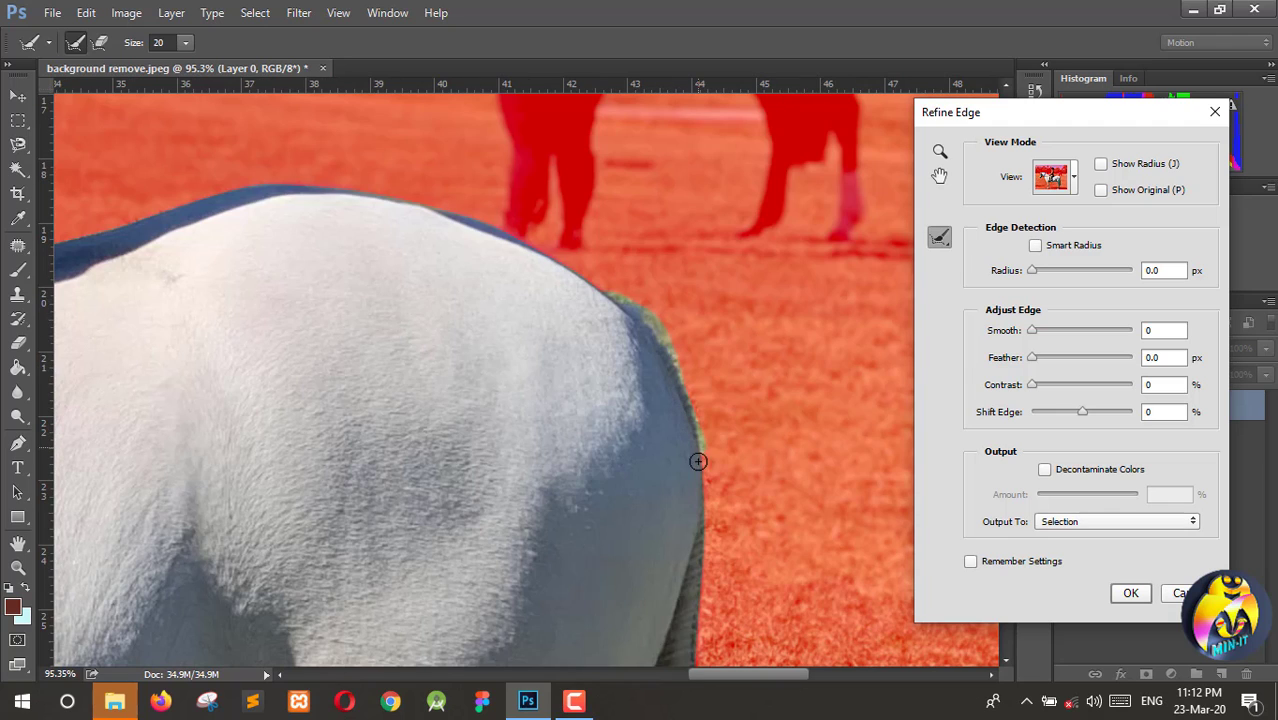
scroll(801, 472, down, 2)
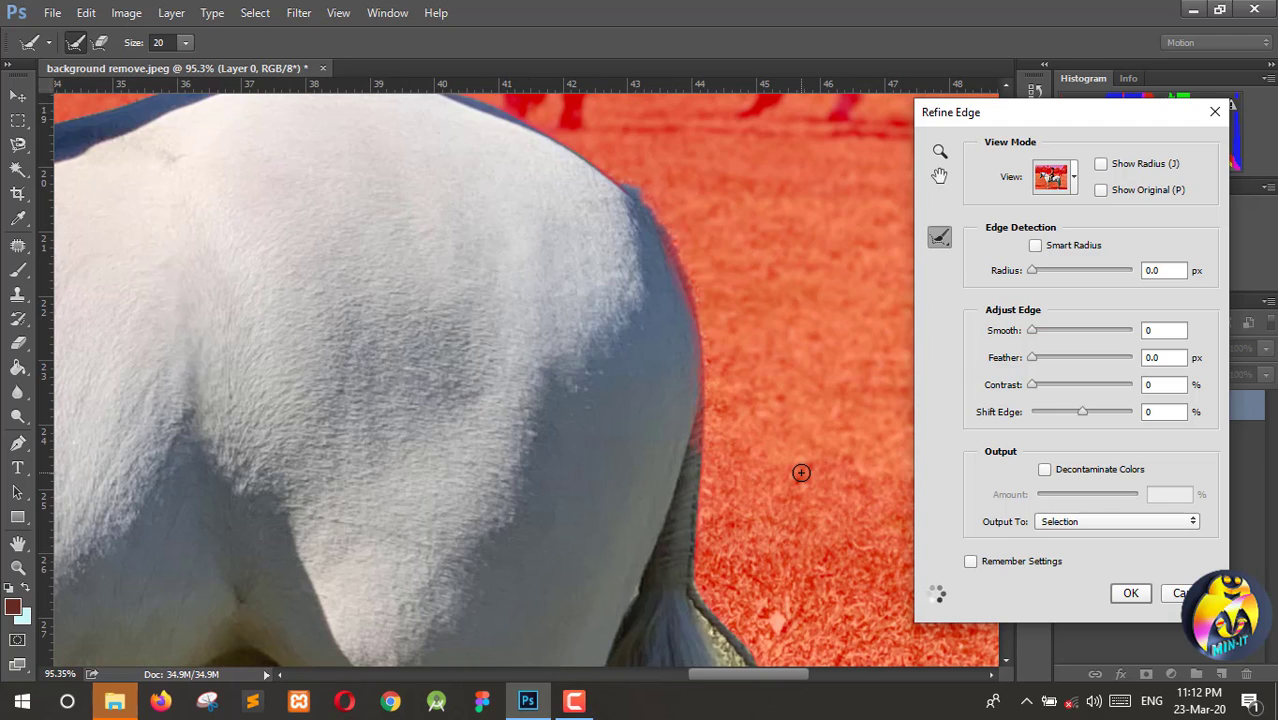
scroll(801, 472, down, 2)
scroll(737, 492, down, 3)
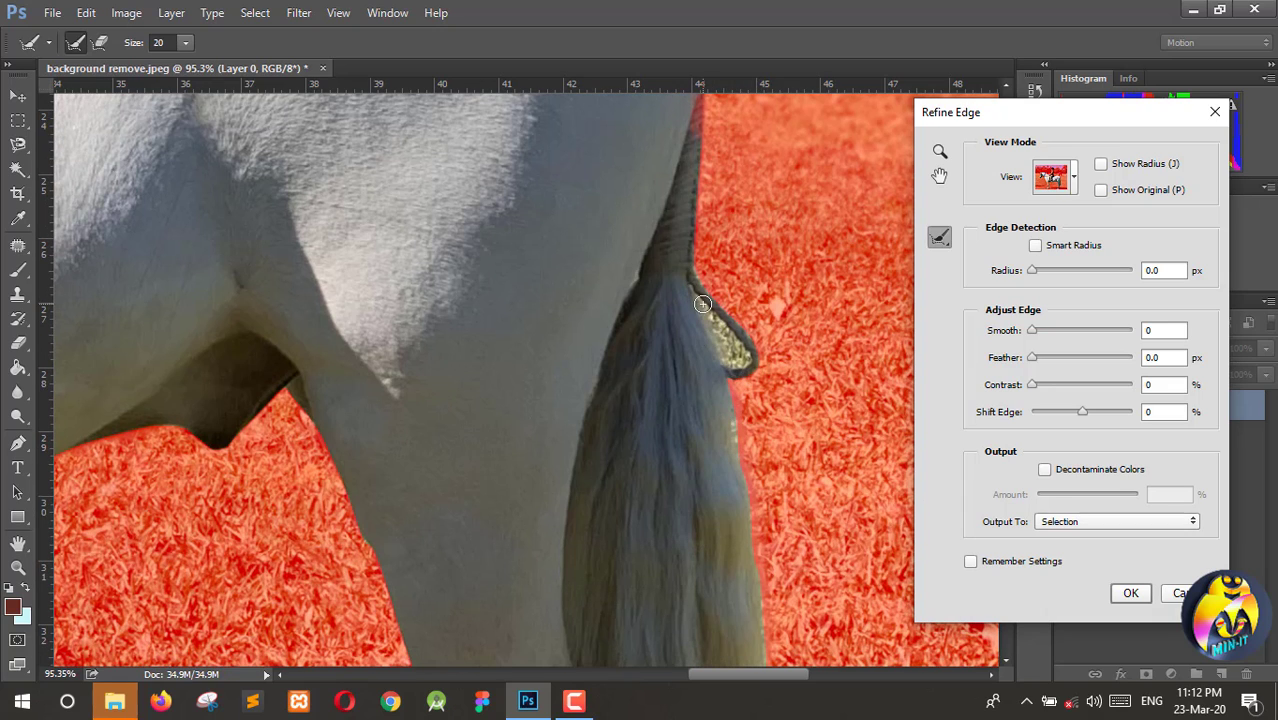
Refine the tail's outer edge down to its lower end and along the bottom hairs
mouse_move(749, 383)
mouse_down()
mouse_move(733, 438)
mouse_move(766, 630)
mouse_up()
scroll(753, 344, down, 7)
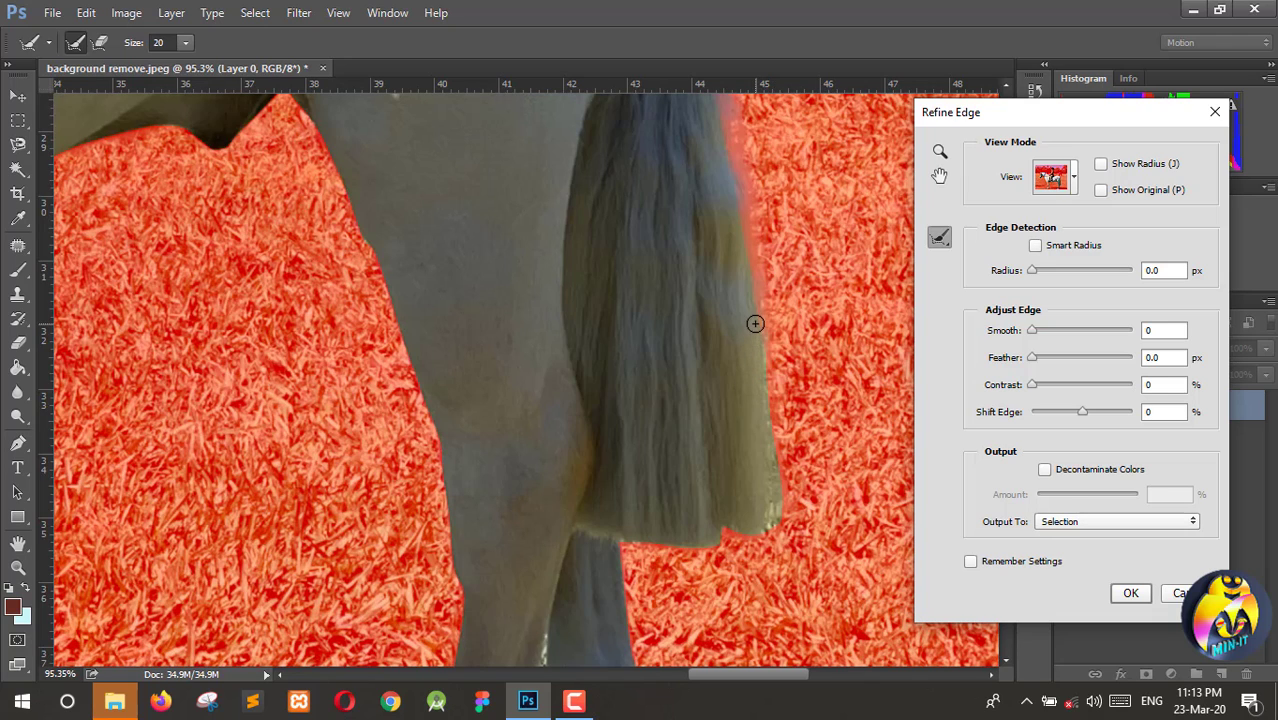
mouse_move(755, 323)
mouse_down()
mouse_move(778, 502)
mouse_move(755, 532)
mouse_move(679, 553)
mouse_up()
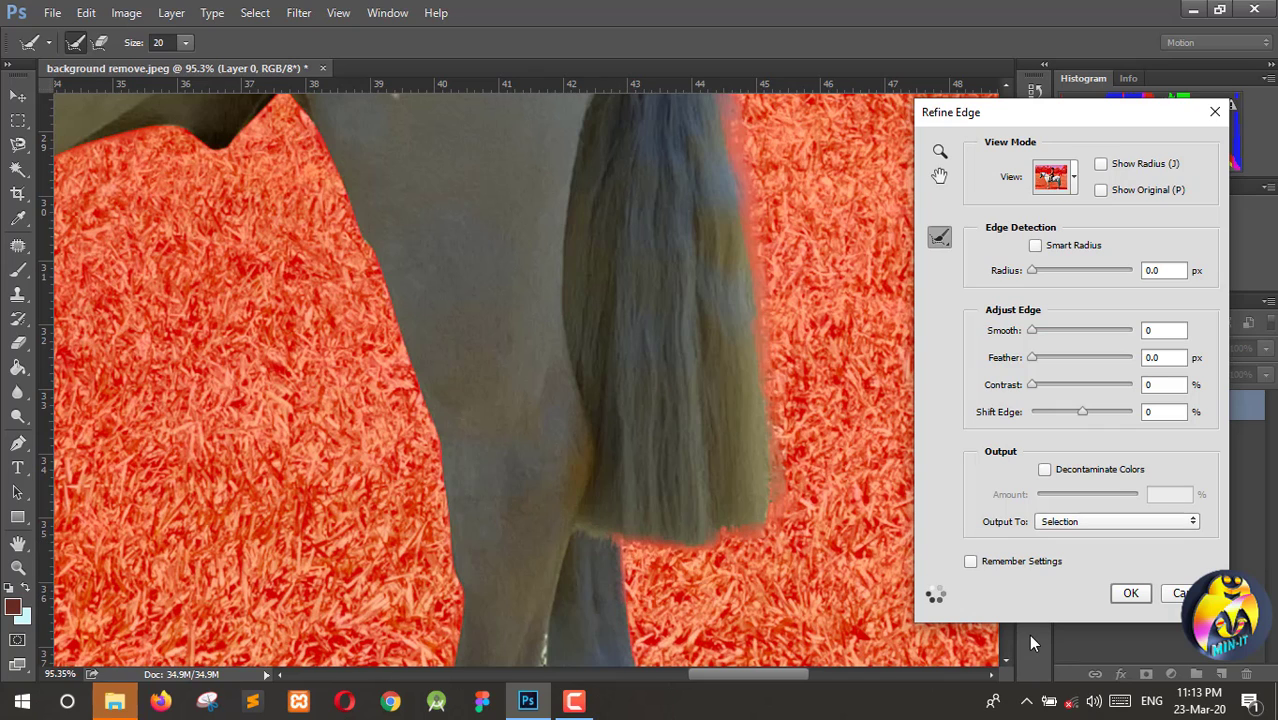
Refine the edge around the far hind hoof and the back of its pastern
scroll(606, 535, down, 6)
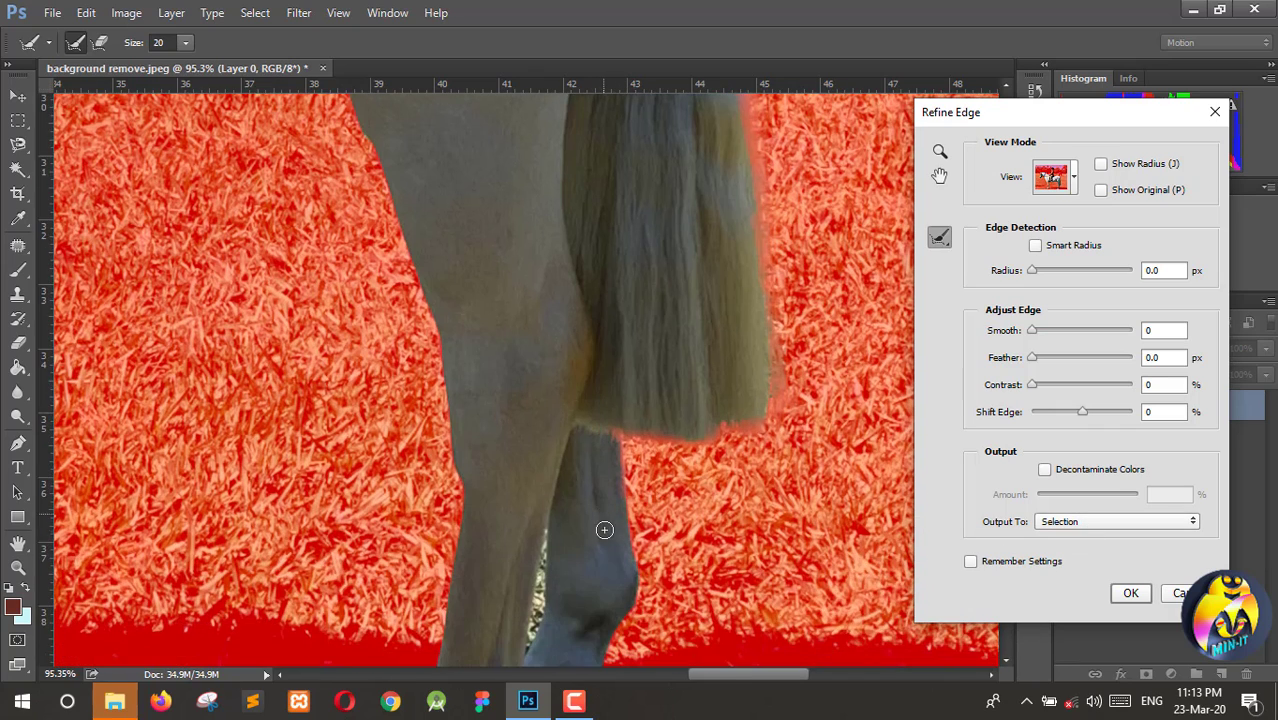
scroll(606, 541, down, 2)
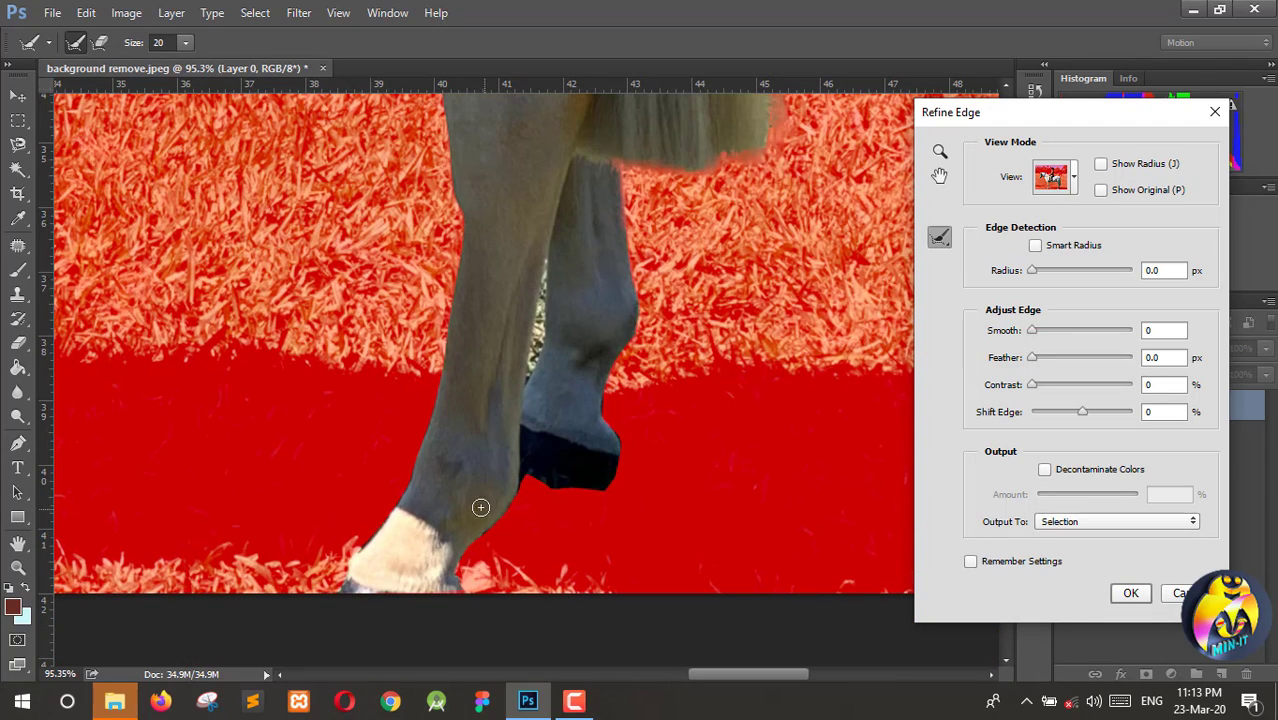
mouse_move(528, 478)
mouse_down()
mouse_move(607, 489)
mouse_move(538, 491)
mouse_move(608, 484)
mouse_move(622, 449)
mouse_move(616, 495)
mouse_move(620, 460)
mouse_up()
drag(605, 408, 609, 388)
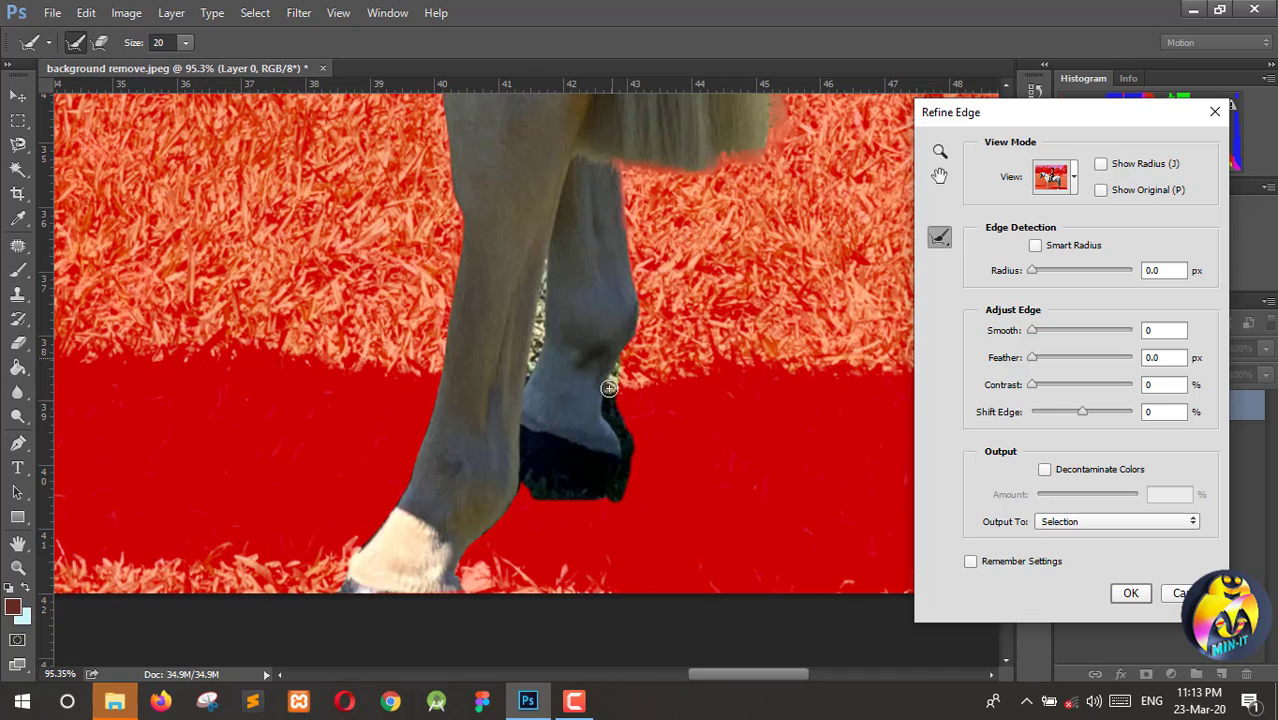
Output the refined selection to a new layer and apply the edge refinement
click(1095, 522)
click(1065, 561)
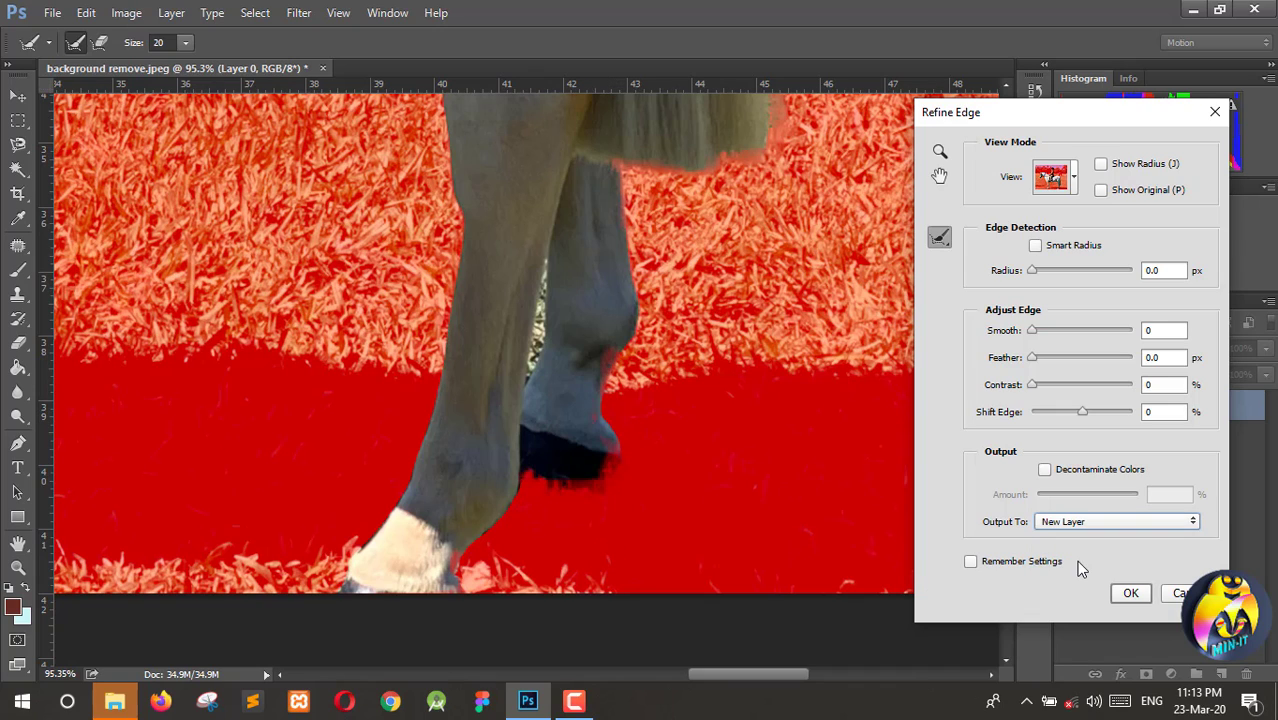
click(1129, 594)
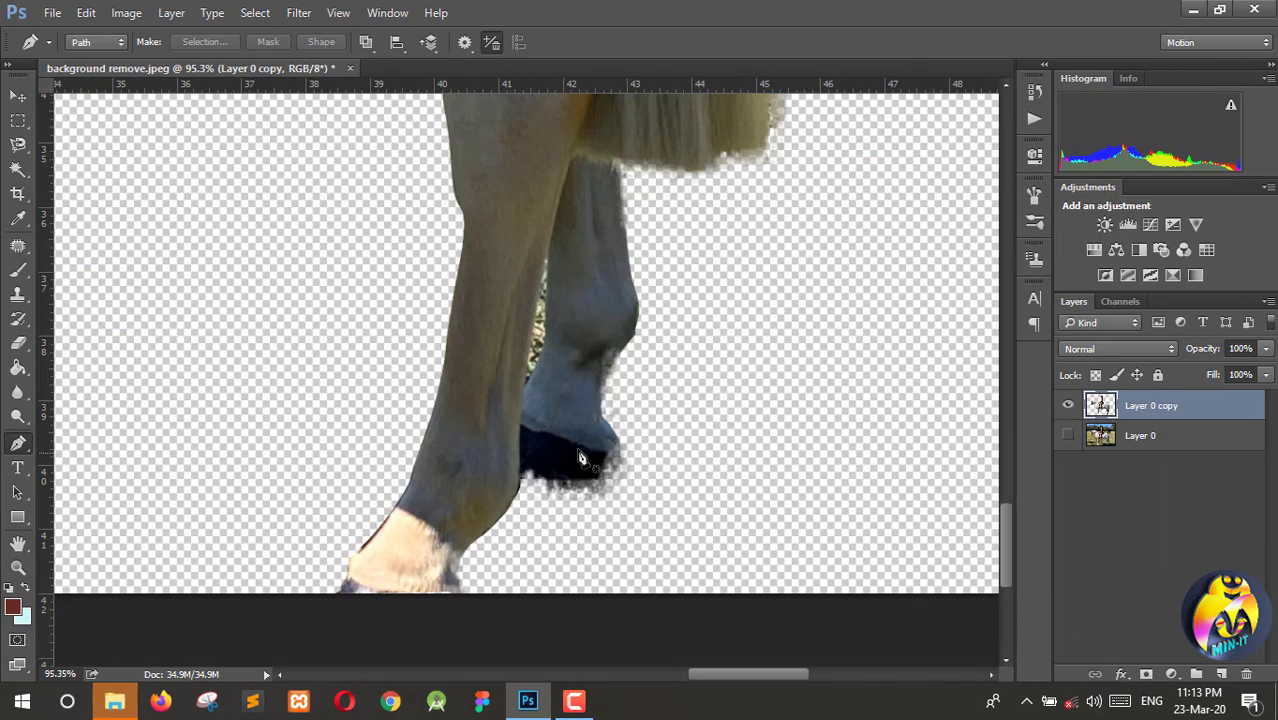
Try to select the leftover grass between the hind legs with the Magic Wand
scroll(580, 447, down, 6)
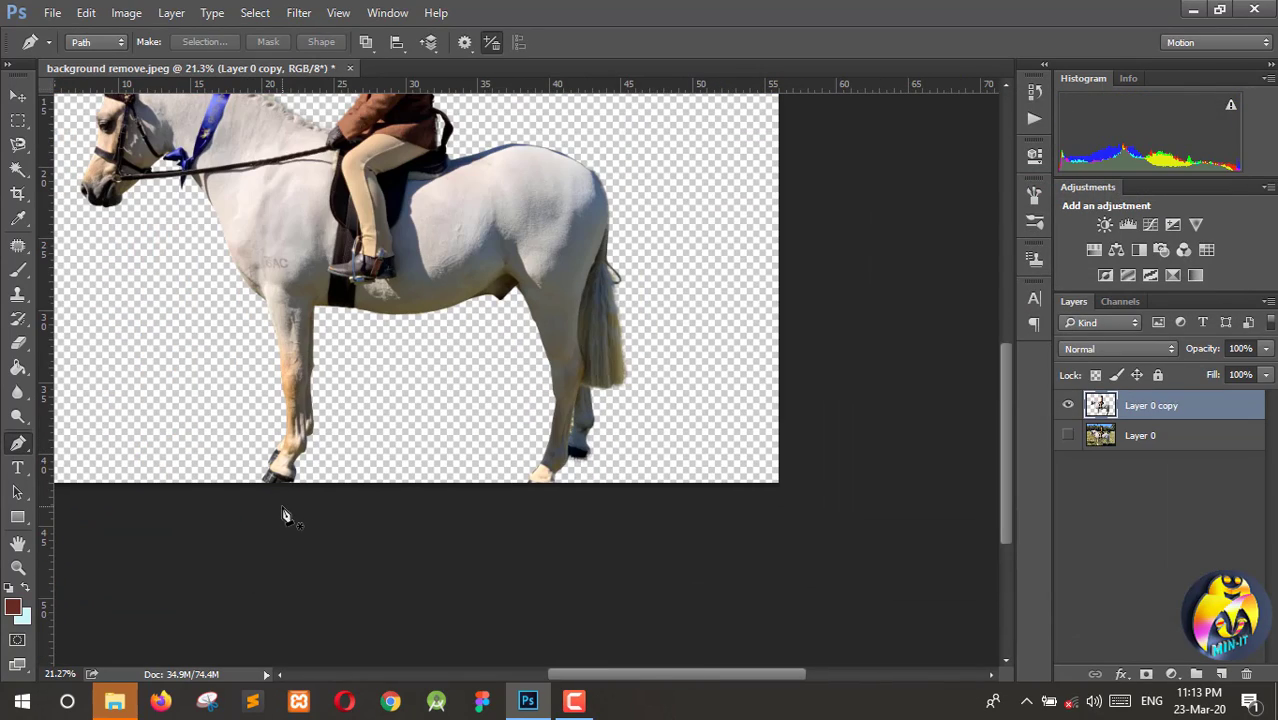
scroll(494, 492, up, 9)
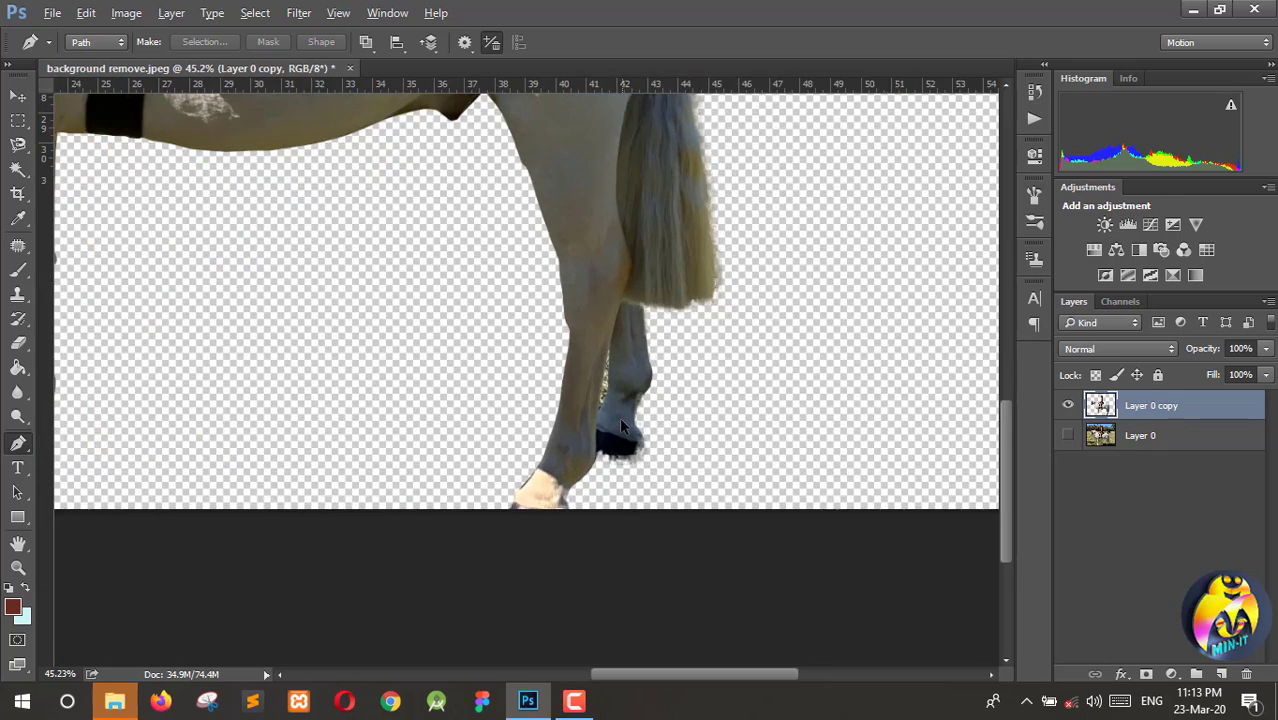
scroll(588, 358, up, 2)
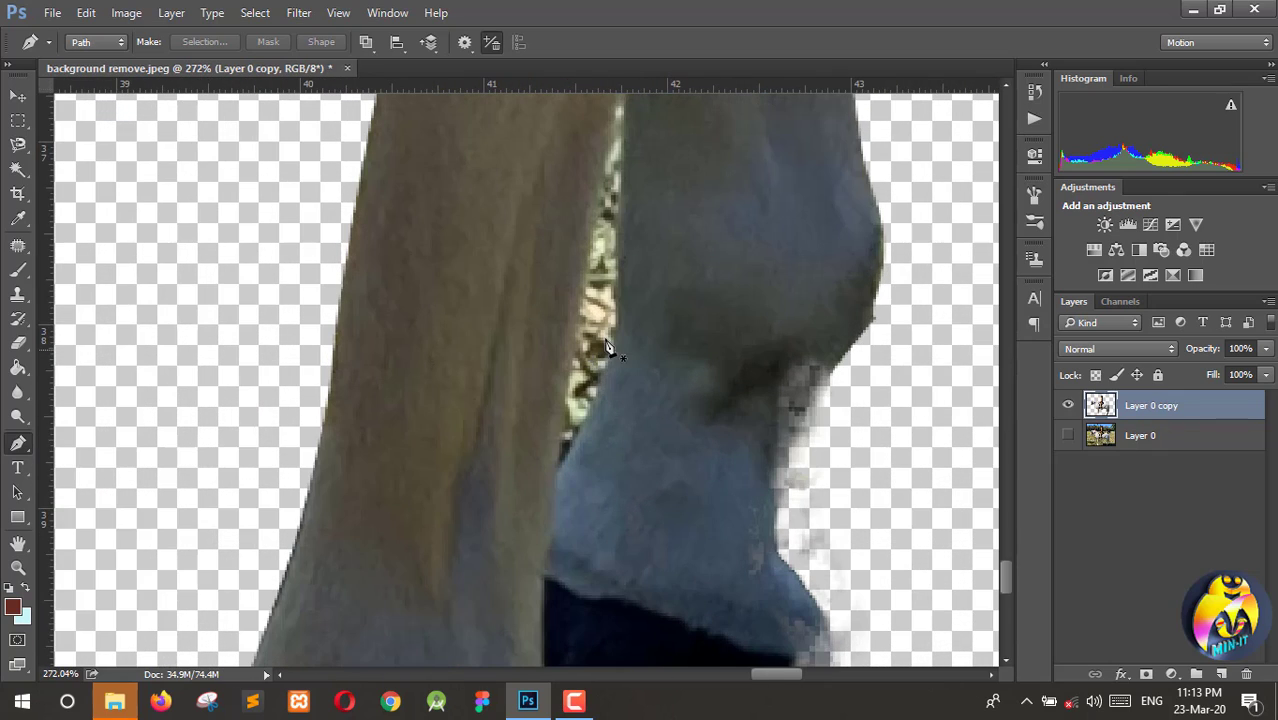
click(17, 170)
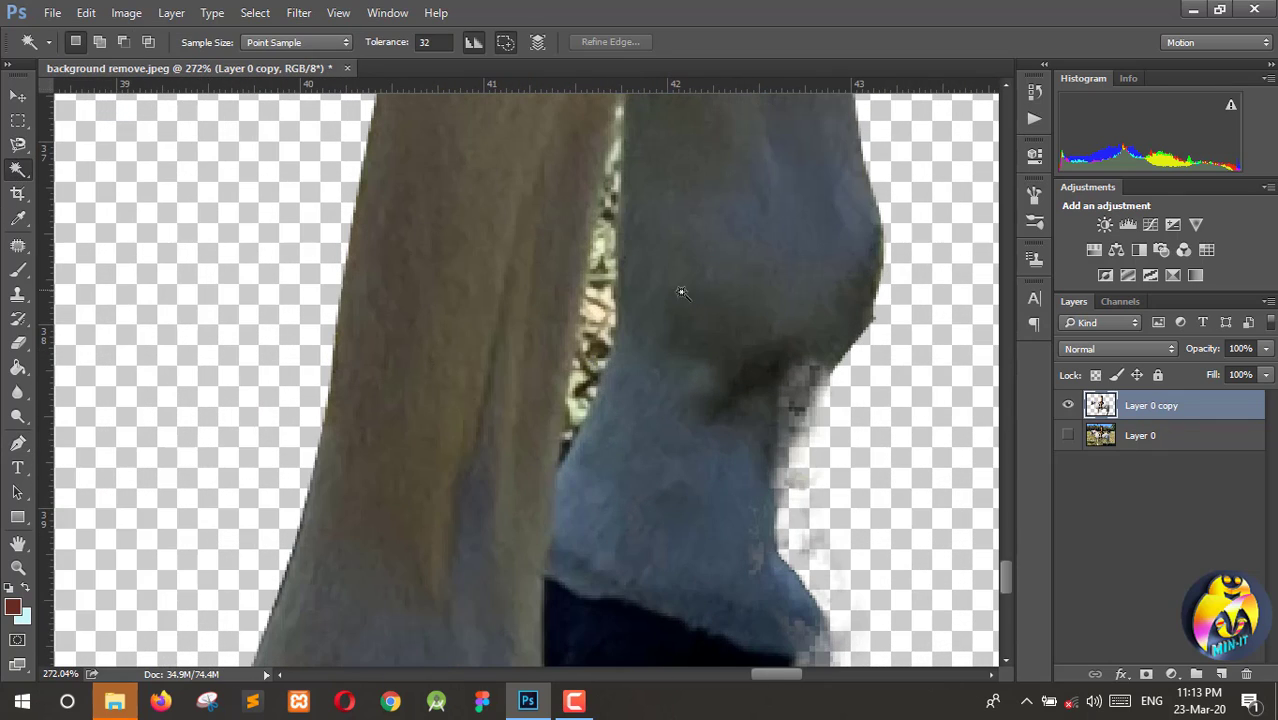
click(594, 300)
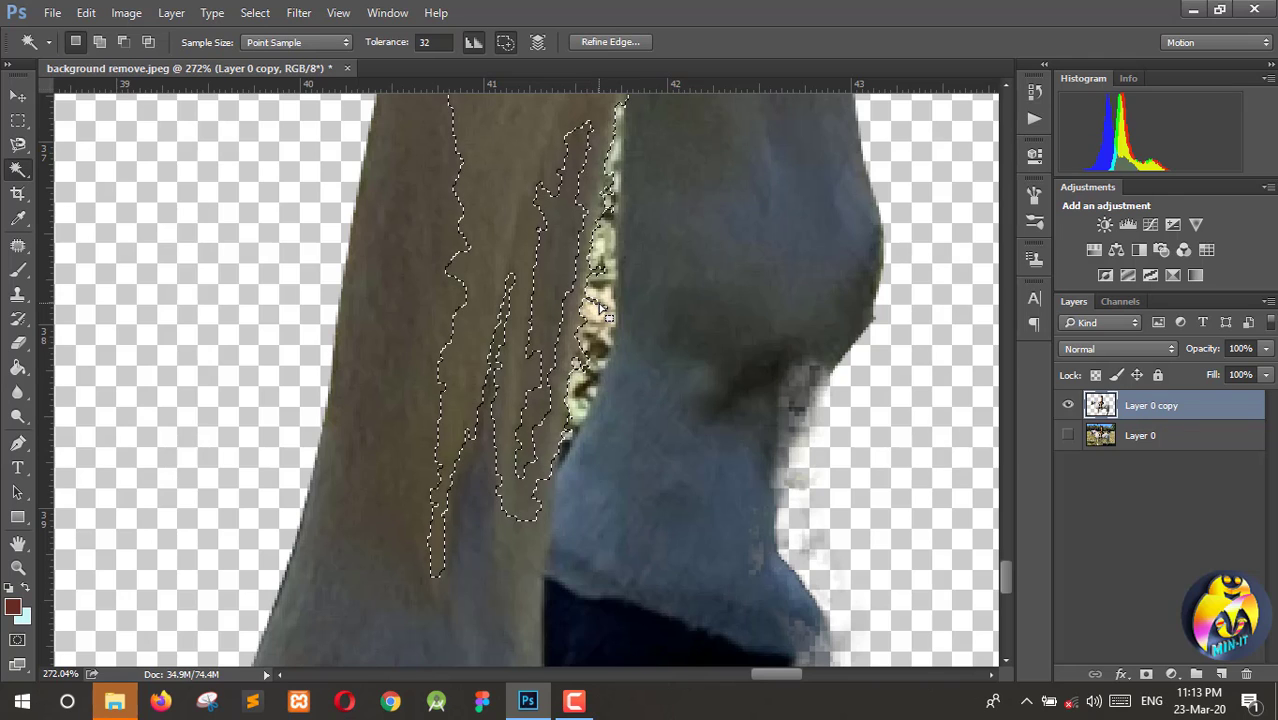
key(ctrl+d)
click(606, 328)
click(590, 394)
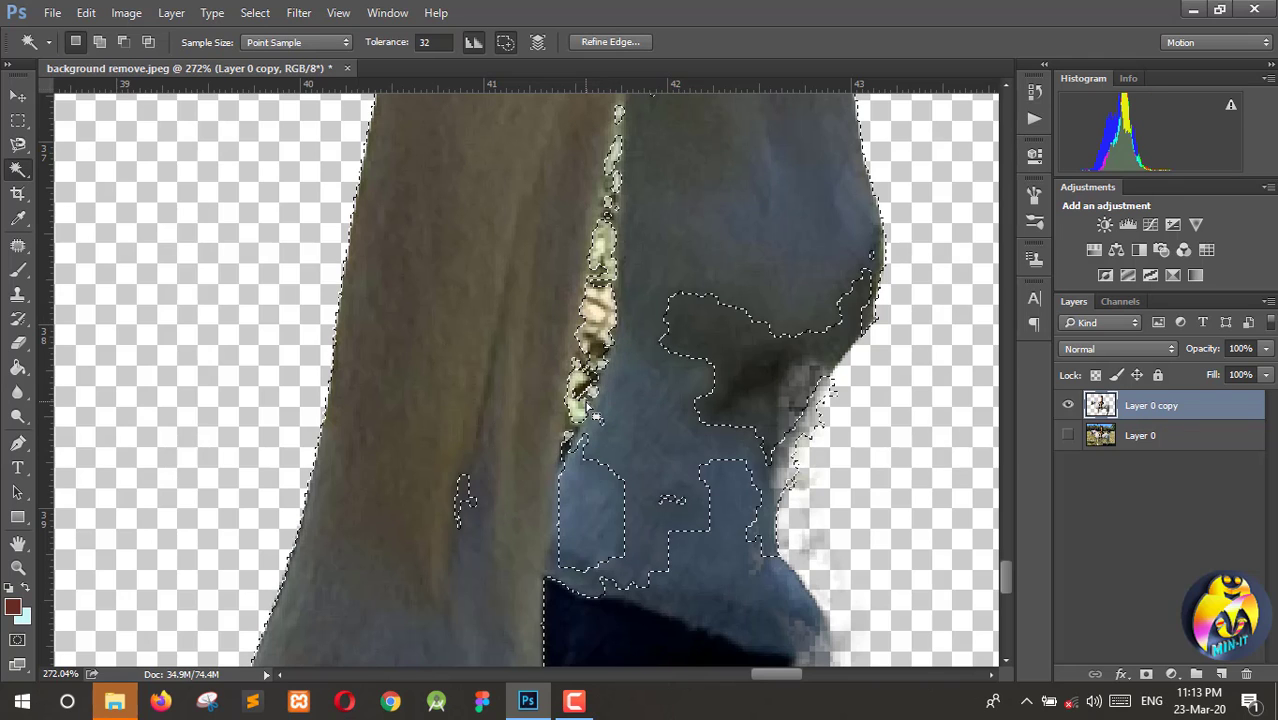
key(ctrl+d)
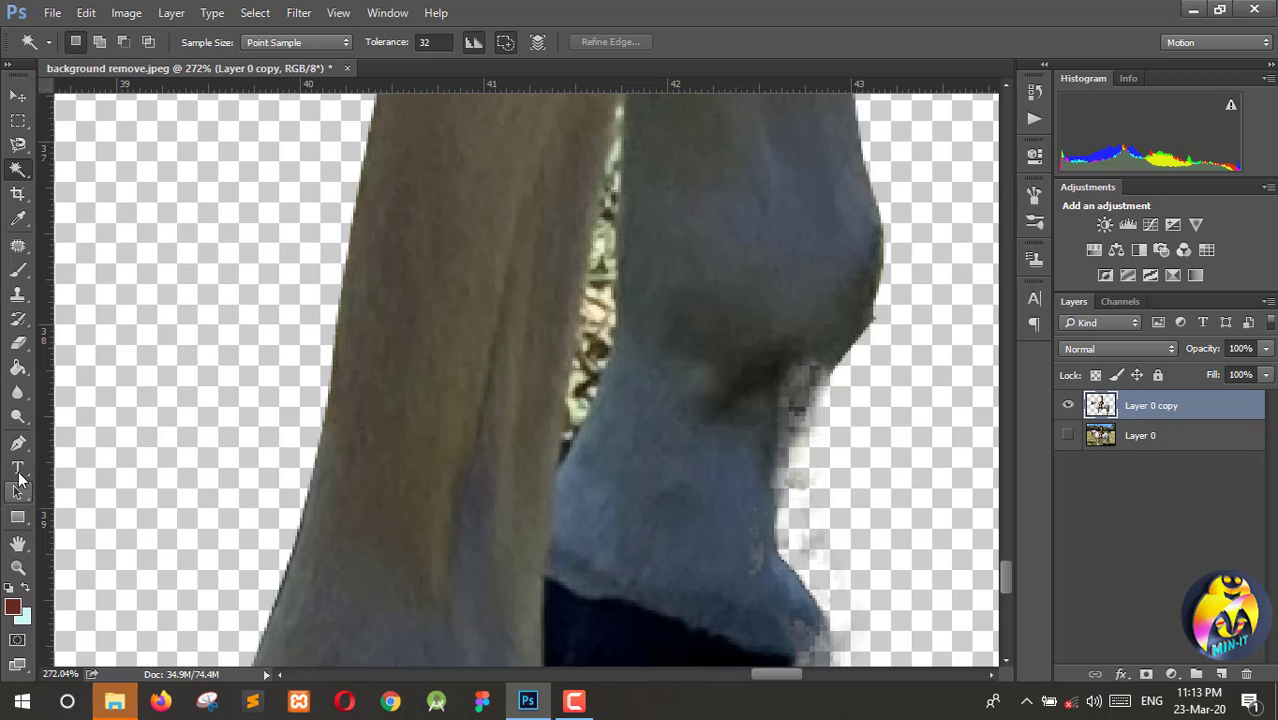
Trace a Pen path around the narrow strip of leftover grass between the hind legs
click(17, 443)
scroll(656, 300, up, 1)
scroll(612, 280, down, 2)
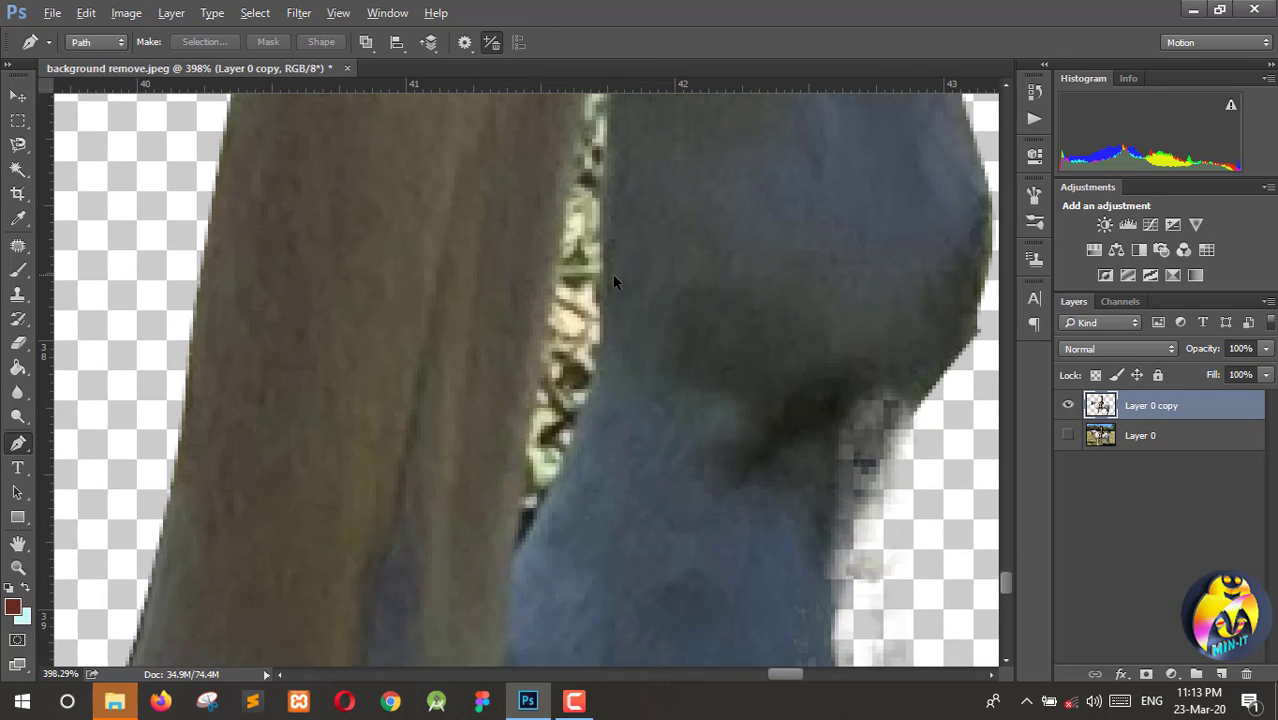
scroll(603, 296, up, 2)
scroll(603, 294, up, 4)
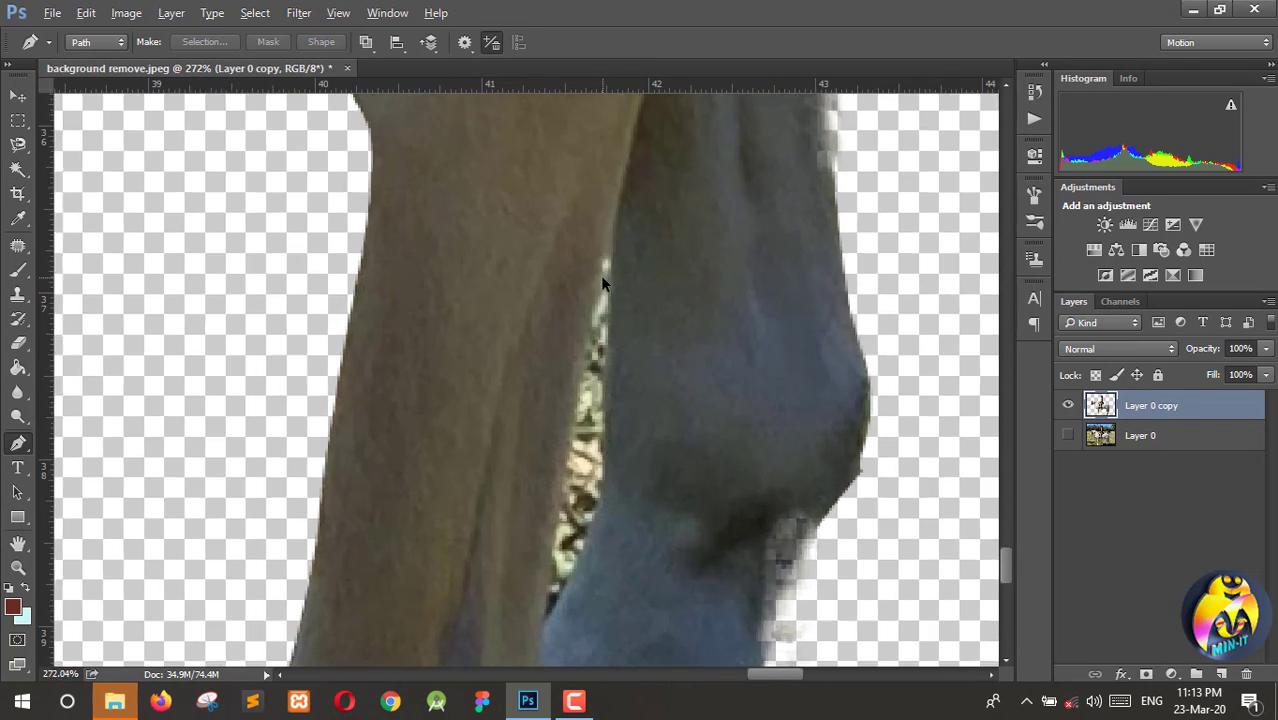
scroll(607, 270, down, 2)
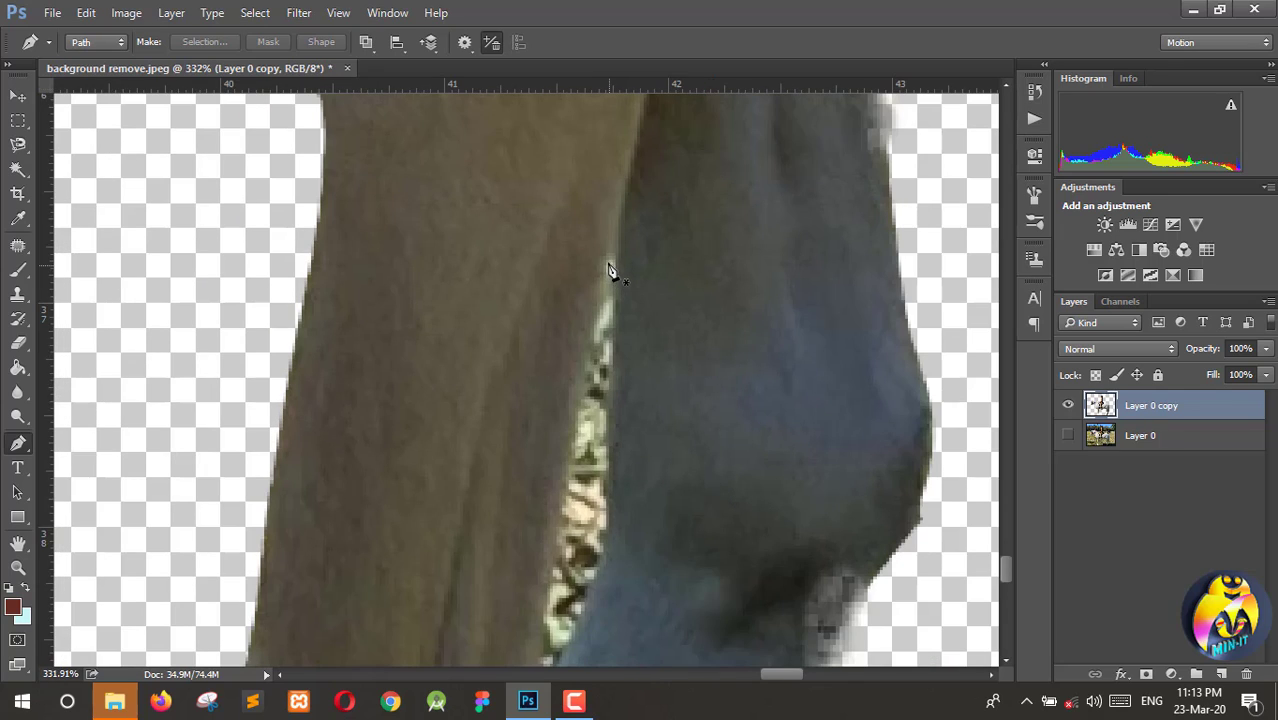
scroll(607, 305, down, 3)
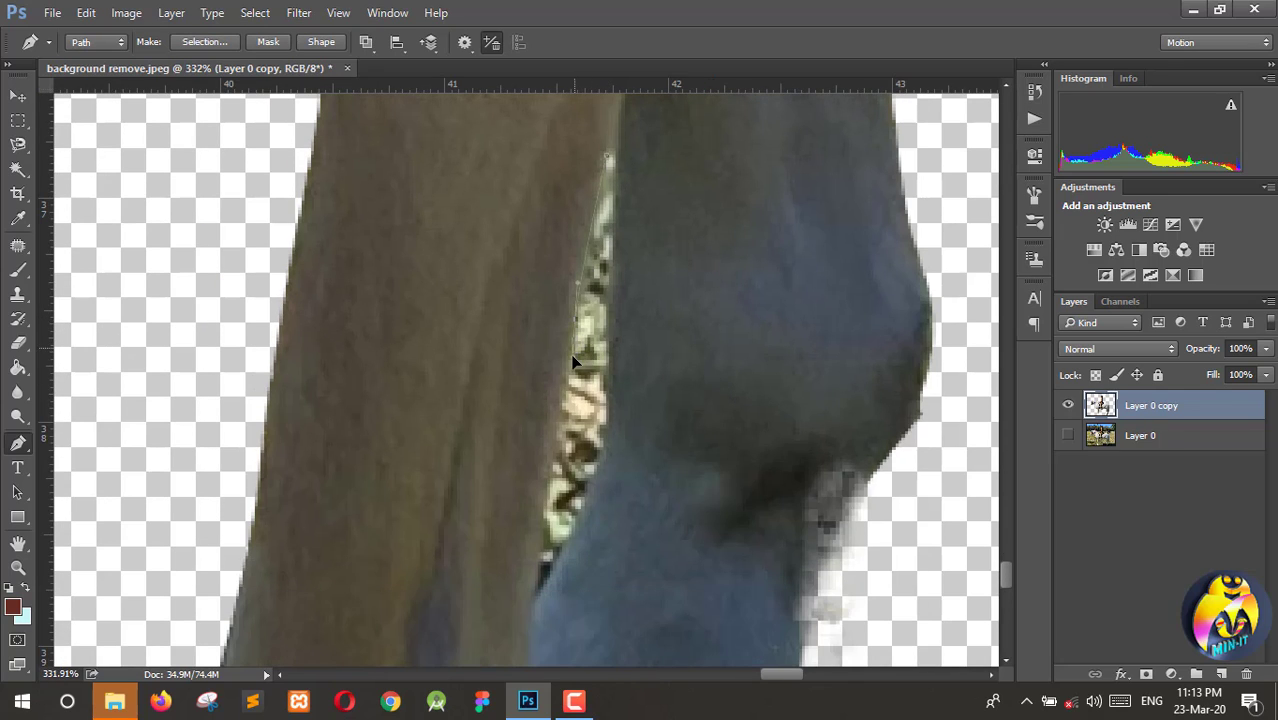
drag(573, 357, 572, 360)
scroll(562, 378, down, 2)
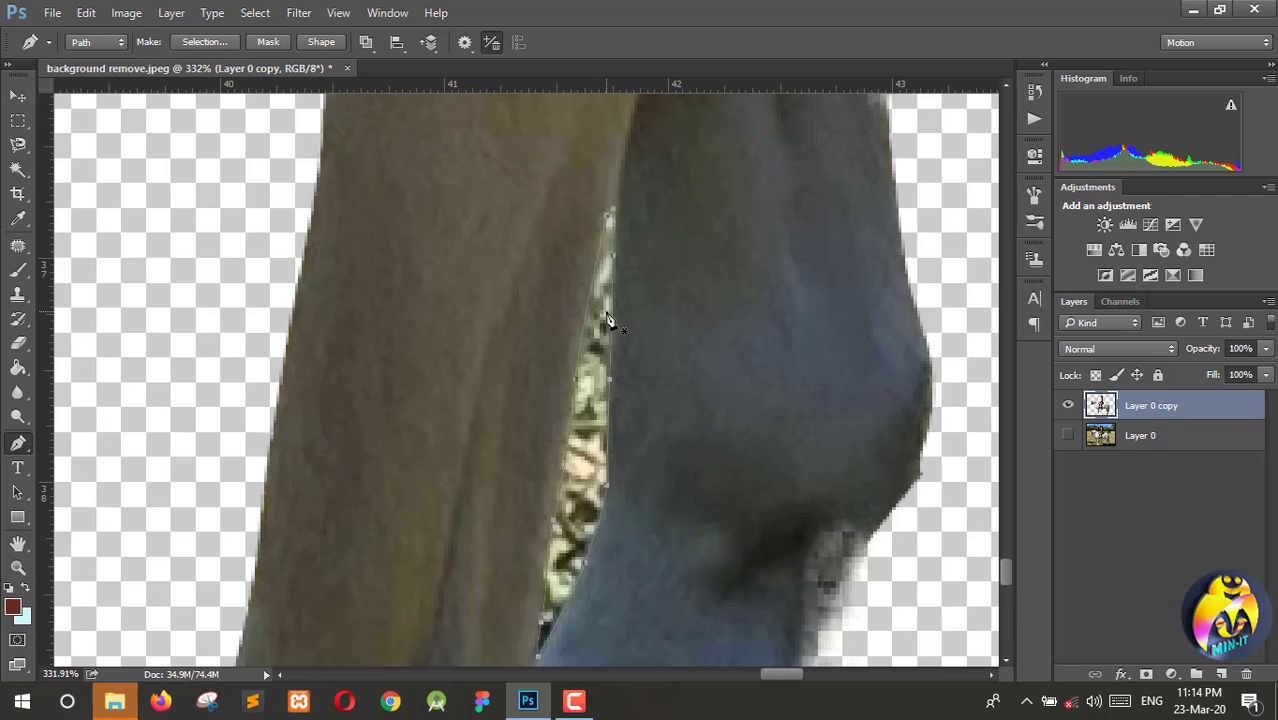
Convert the path between the hind legs to a selection and delete the grass inside it
scroll(607, 320, down, 2)
key(ctrl+Return)
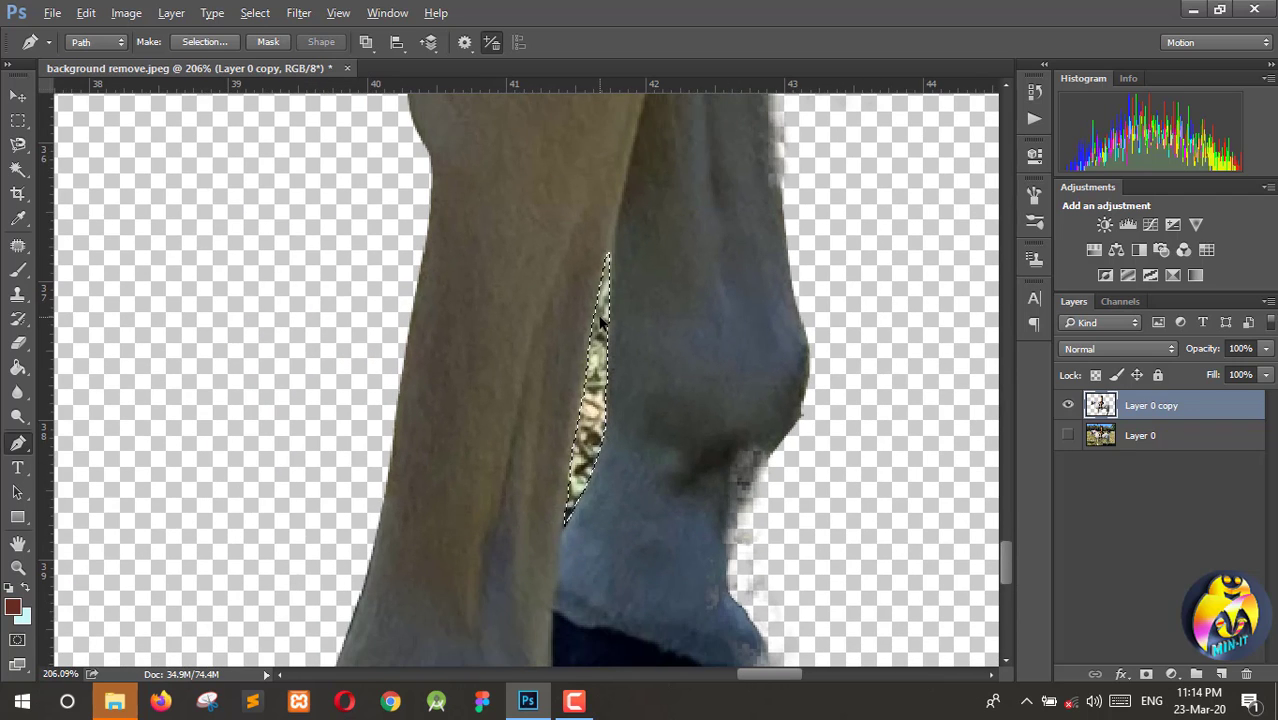
key(Delete)
scroll(602, 323, down, 3)
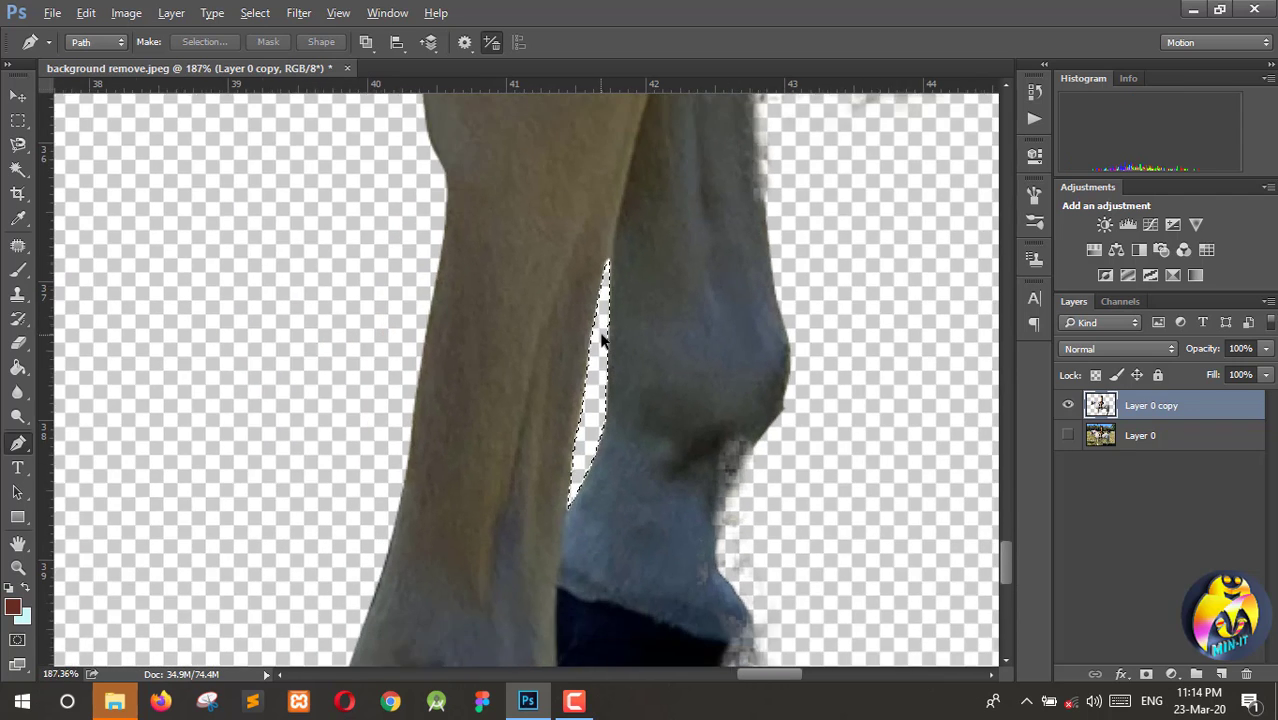
Trace a closed Pen path around the blurry fringe below and behind the raised hind hoof
scroll(736, 508, down, 2)
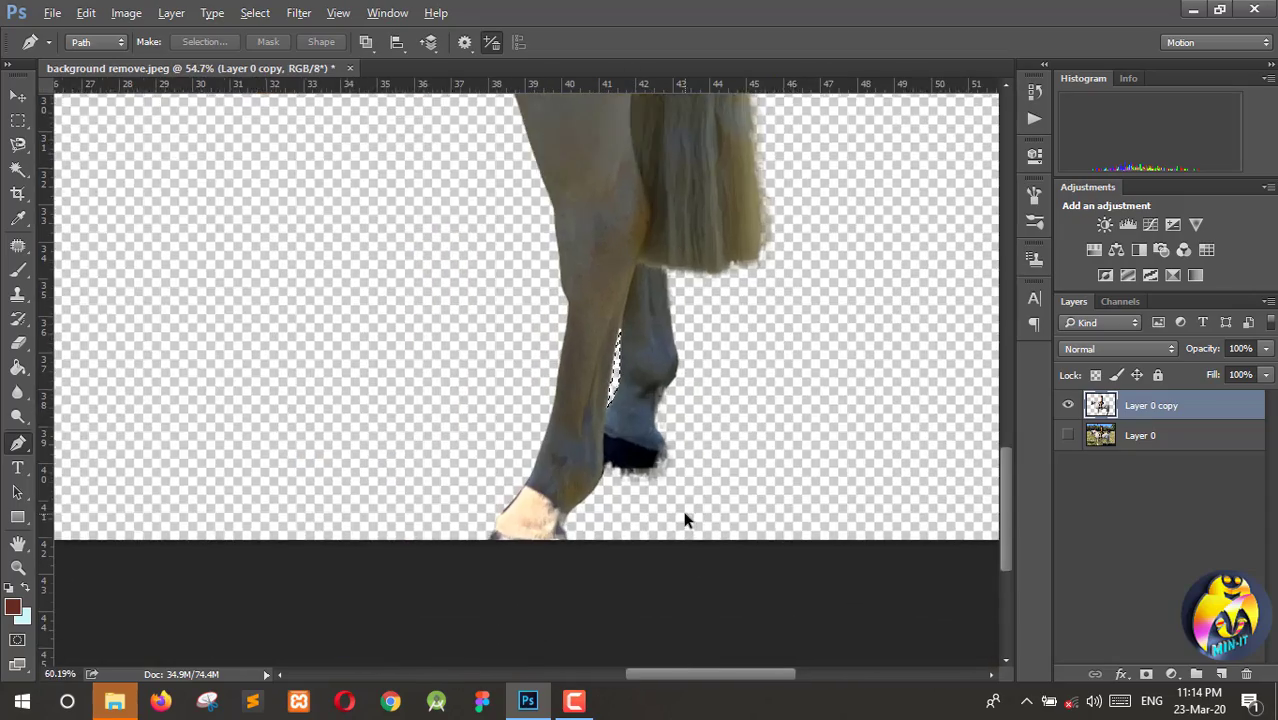
scroll(622, 465, up, 6)
scroll(604, 452, down, 5)
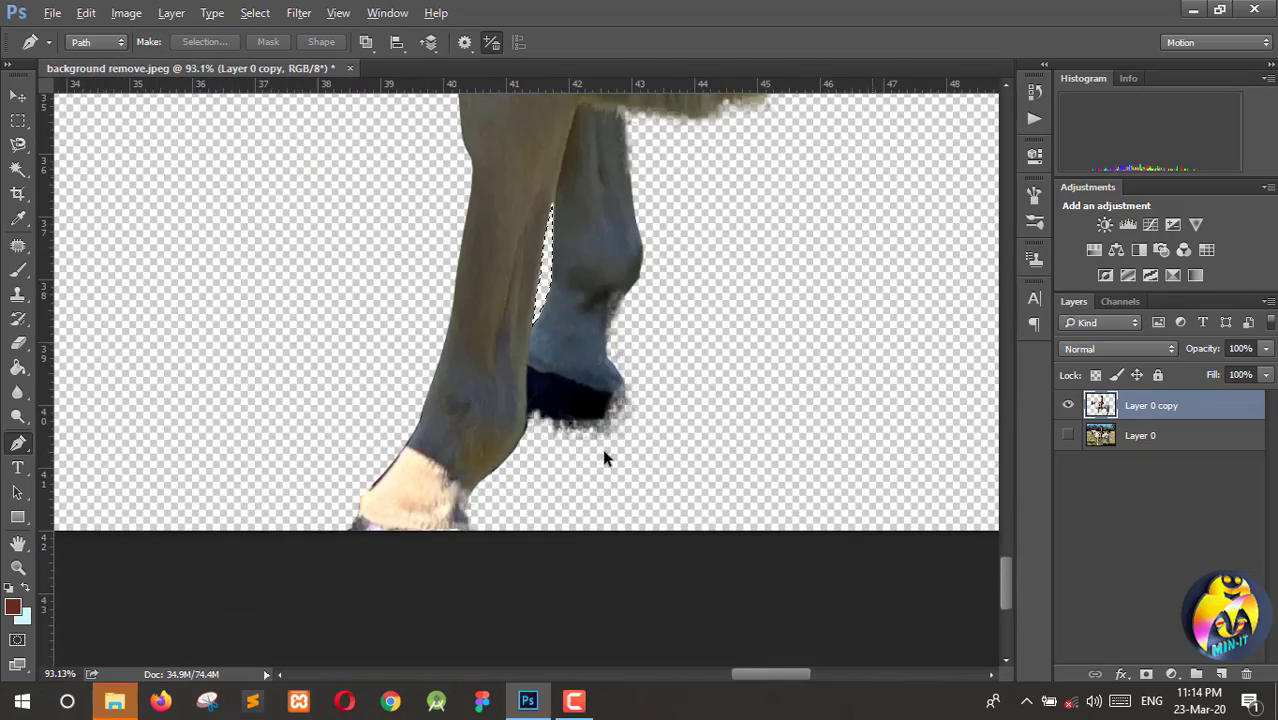
scroll(561, 441, up, 6)
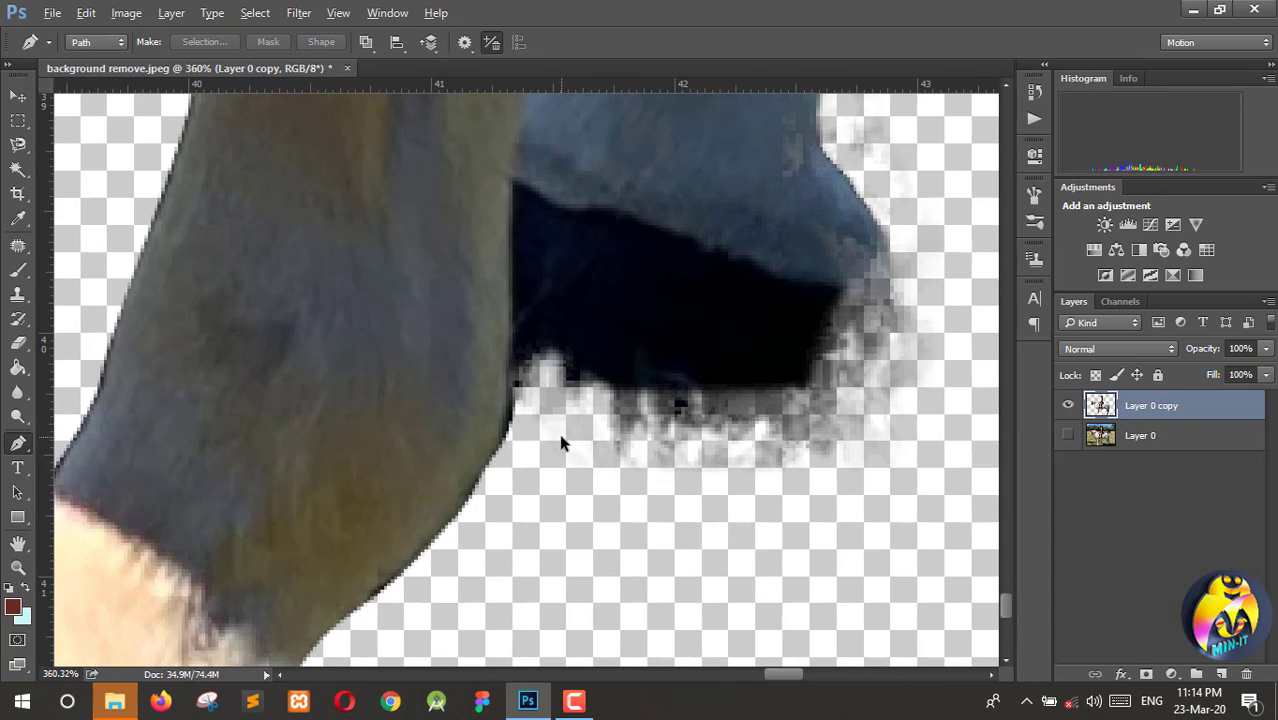
click(530, 368)
drag(617, 378, 625, 381)
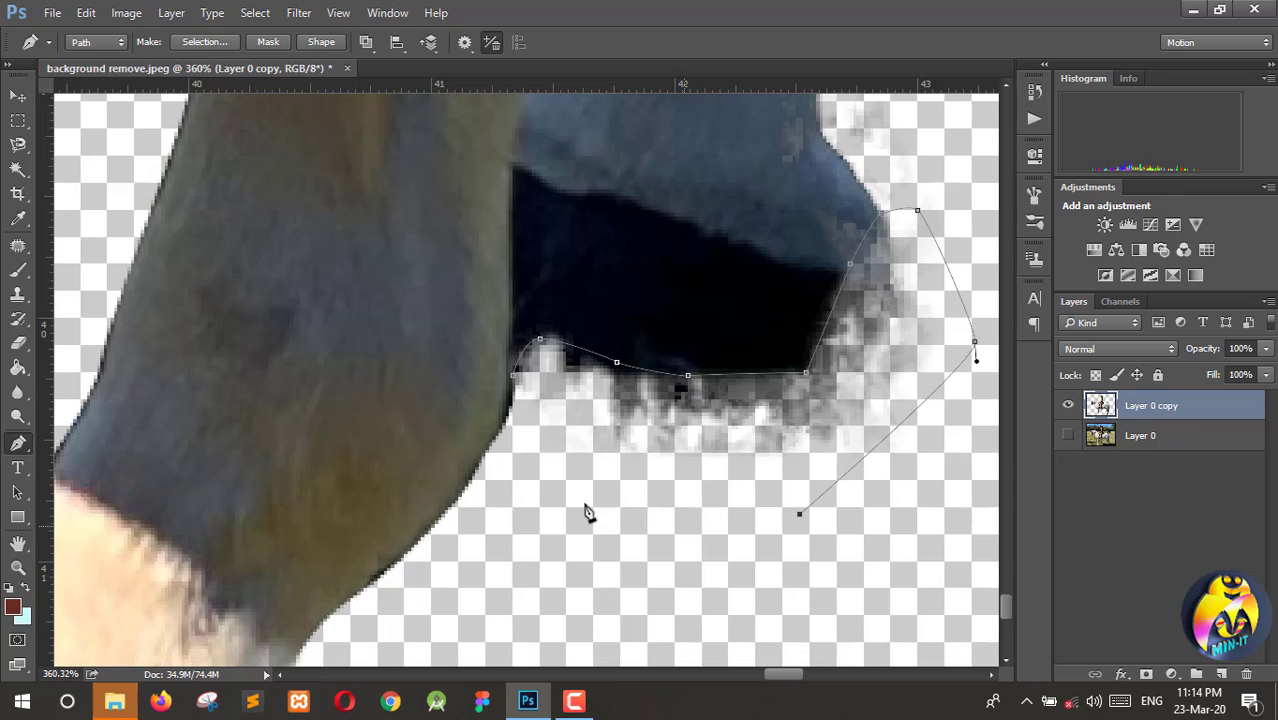
click(549, 497)
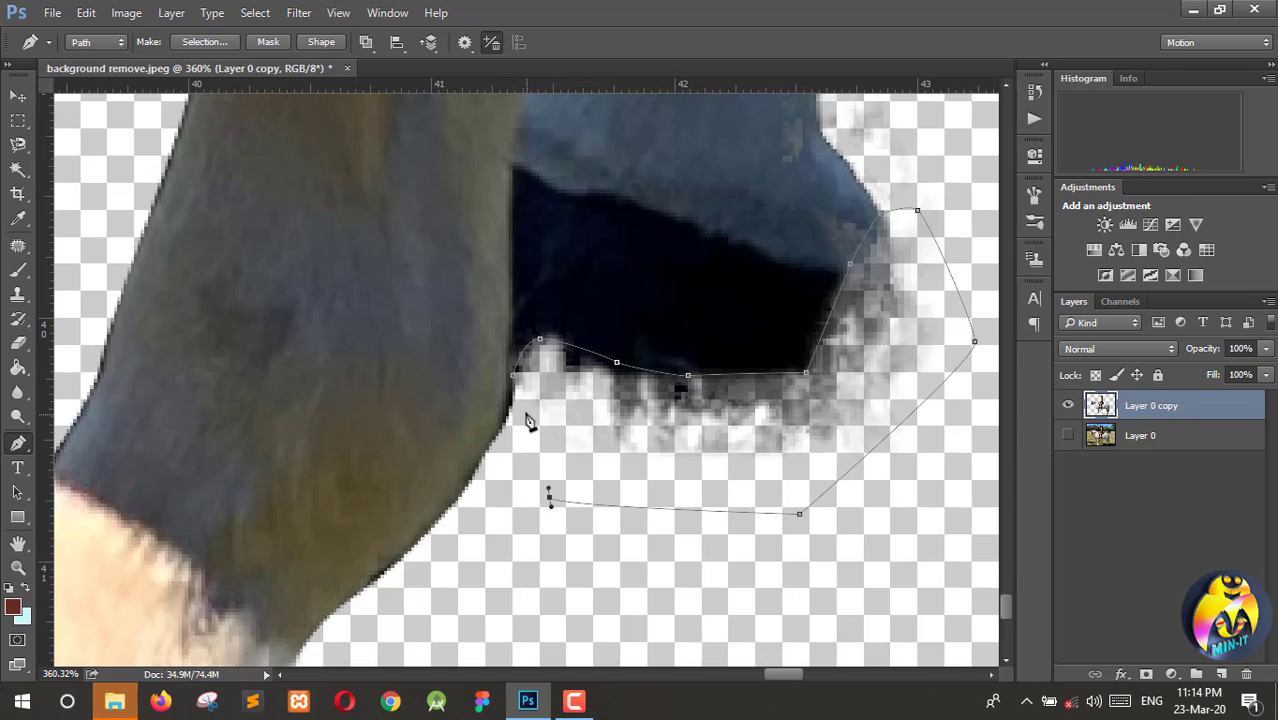
click(514, 376)
Turn the hoof path into a selection to delete the fringe inside it, and clear the selection
key(ctrl+Return)
key(ctrl+z)
key(ctrl+Return)
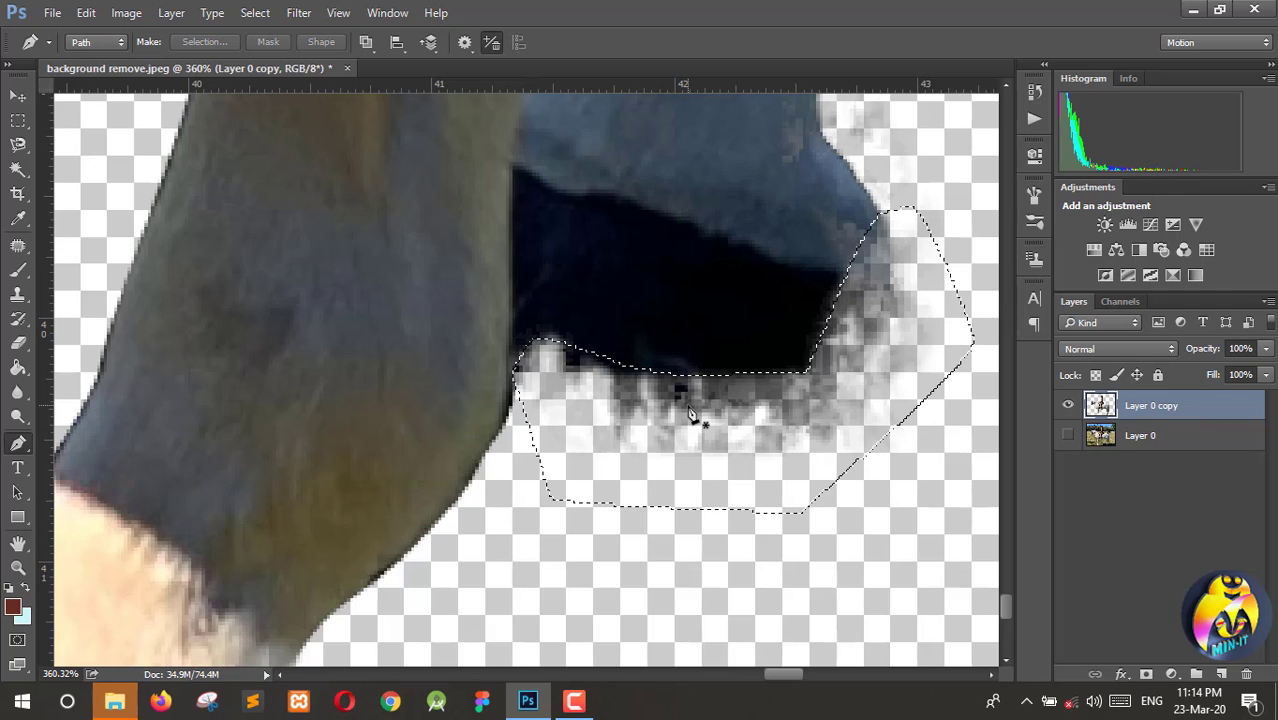
key(Delete)
scroll(690, 418, down, 8)
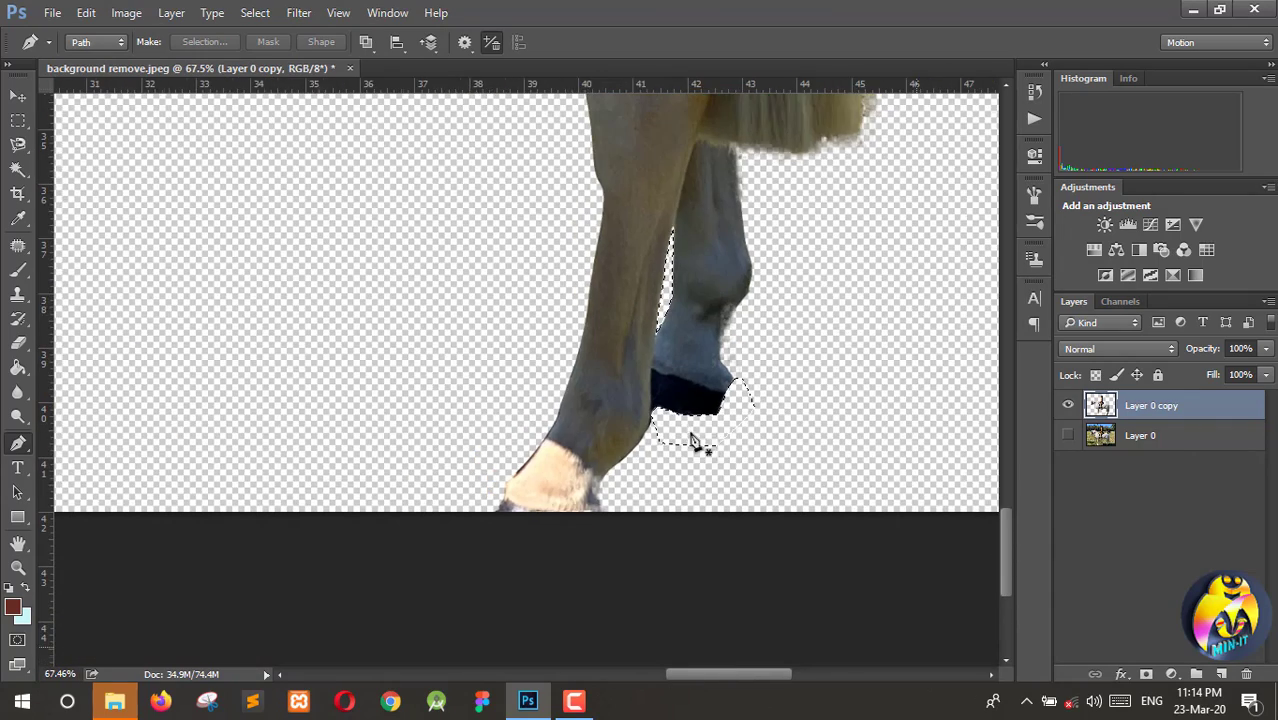
scroll(690, 440, down, 4)
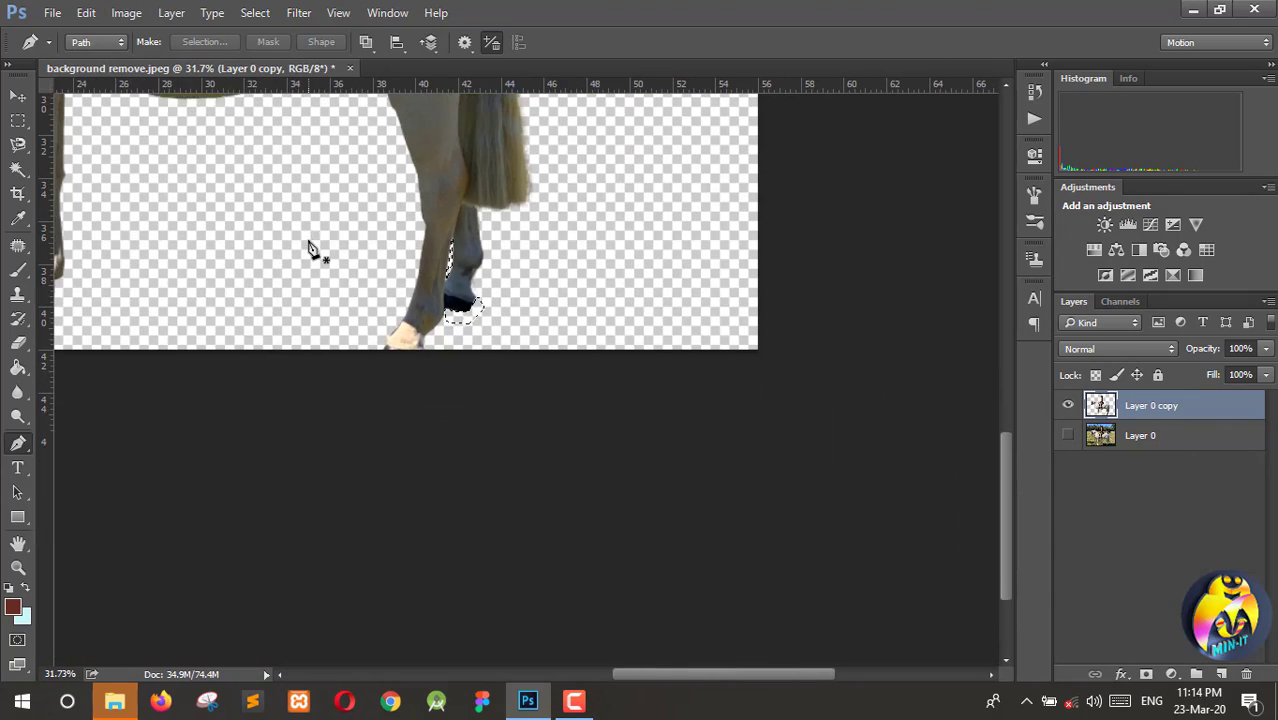
scroll(312, 250, up, 5)
click(18, 121)
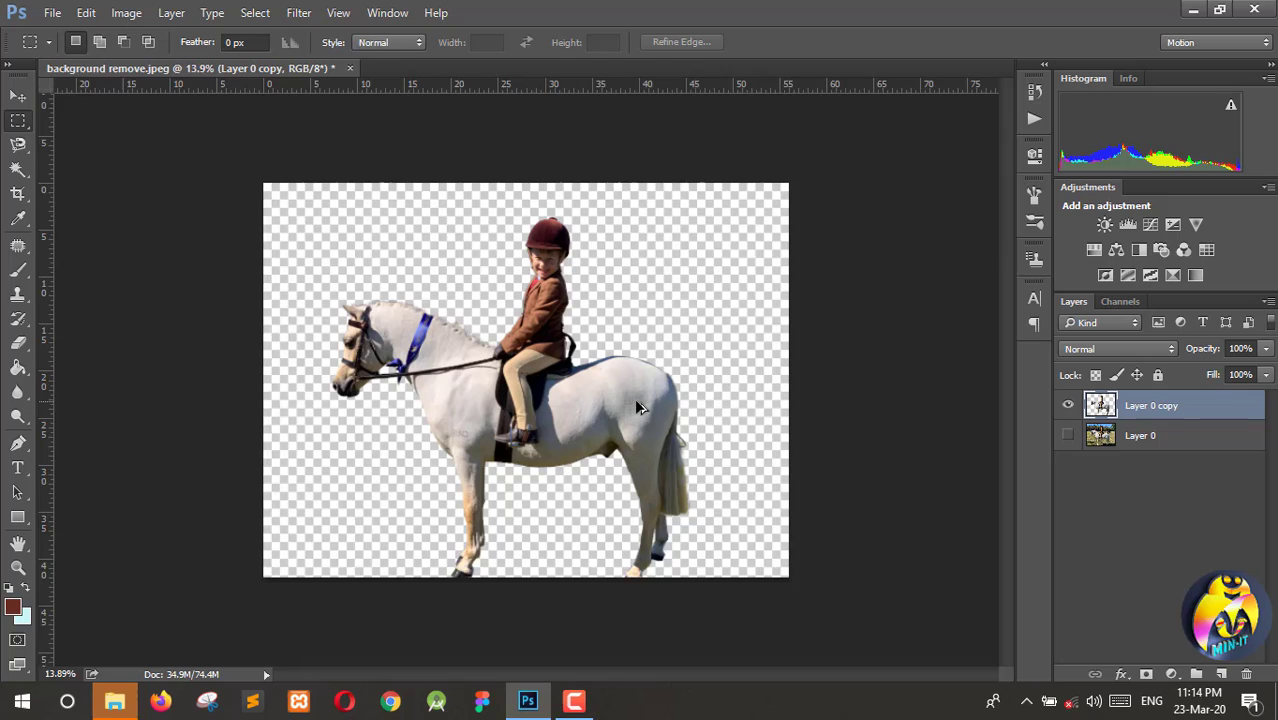
Create a new empty layer and place it directly beneath the cutout layer, Layer 0 copy
scroll(636, 408, up, 4)
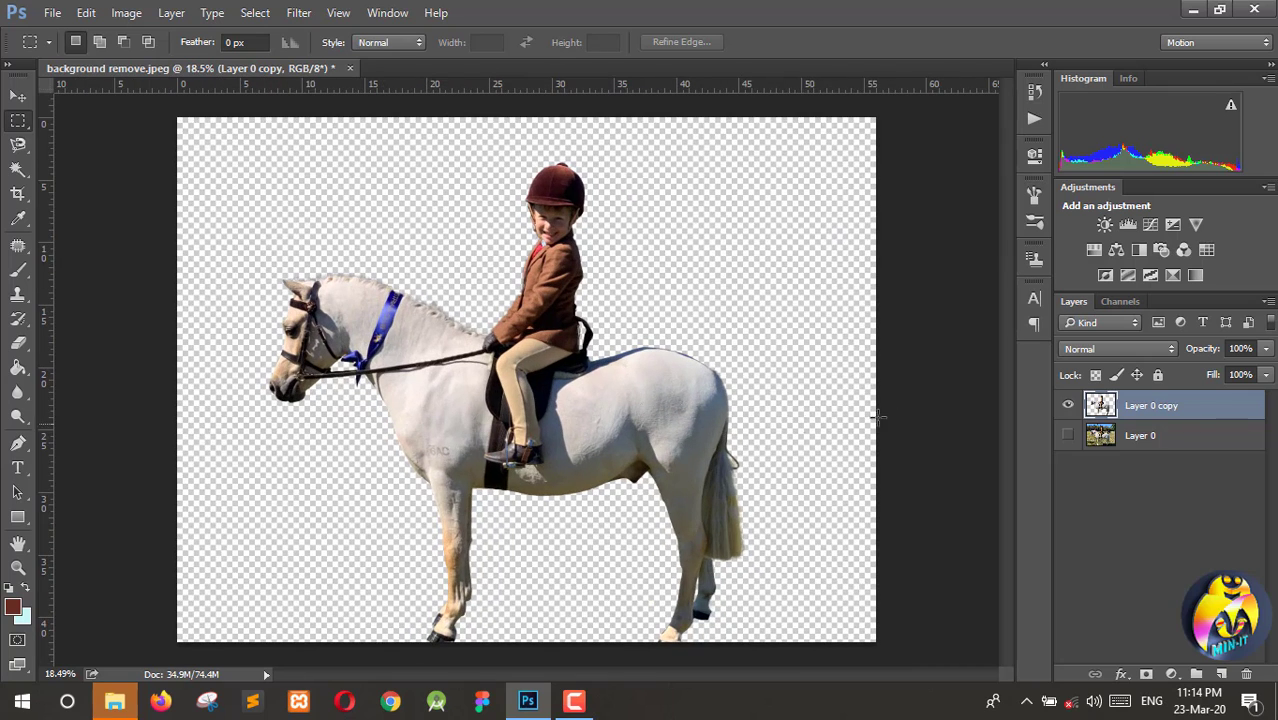
click(1221, 676)
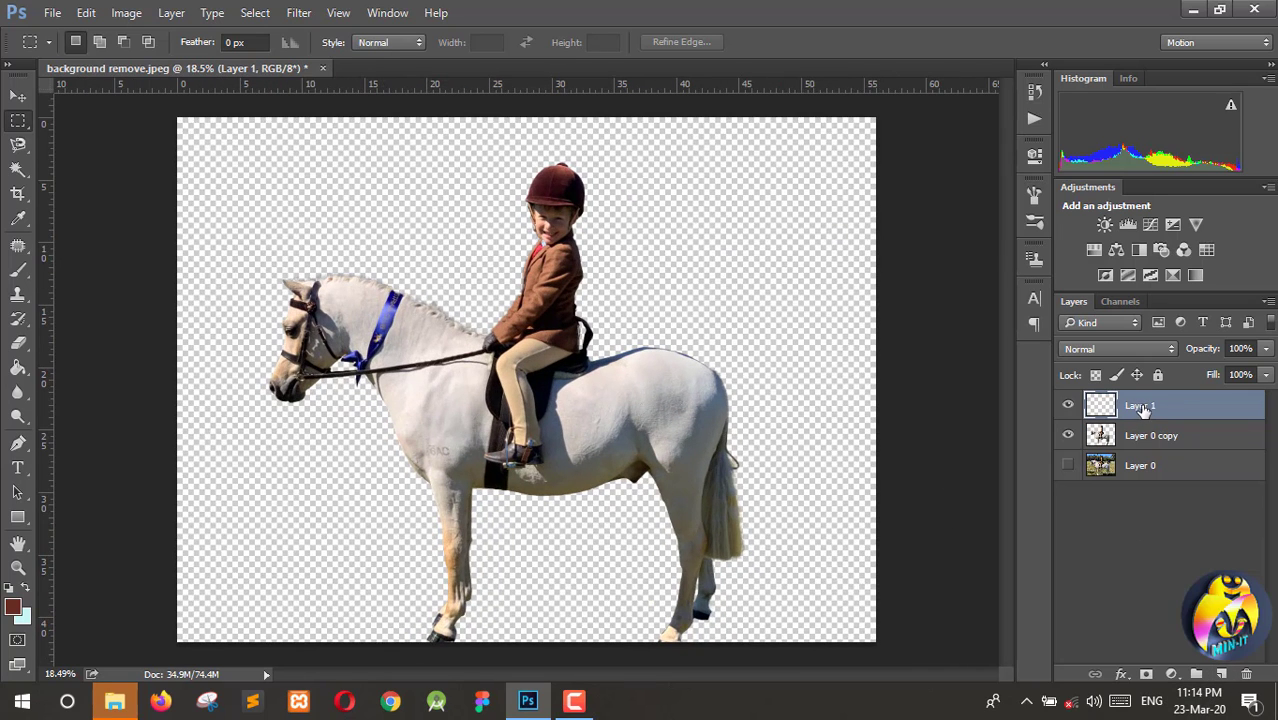
drag(1139, 411, 1147, 450)
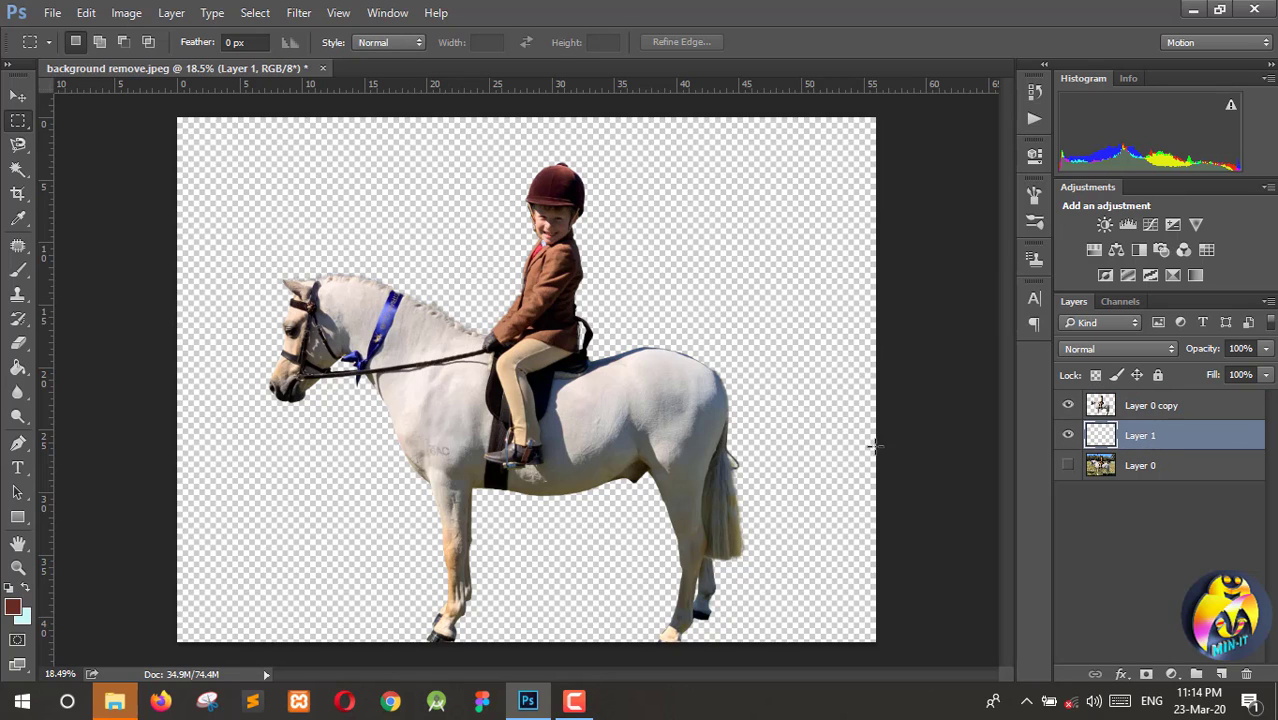
Set the foreground colour to near-white fdfaf9 and fill the new layer with it using the Paint Bucket
click(13, 608)
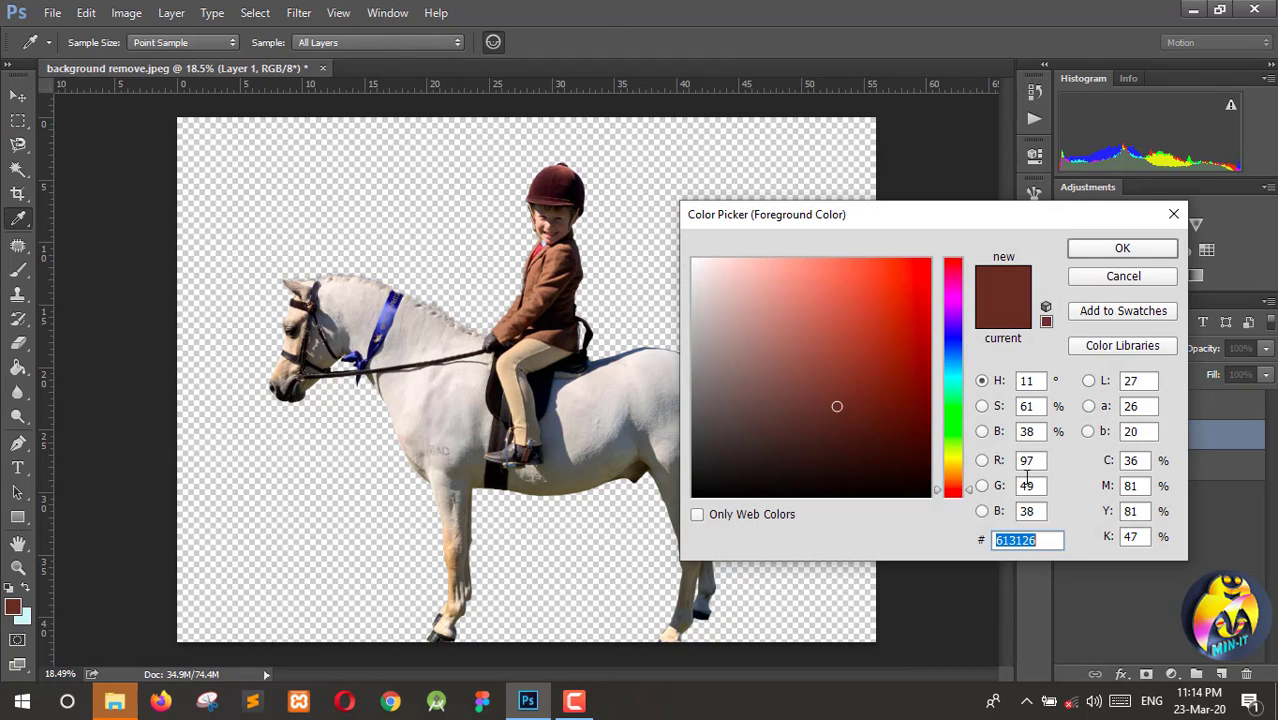
click(696, 262)
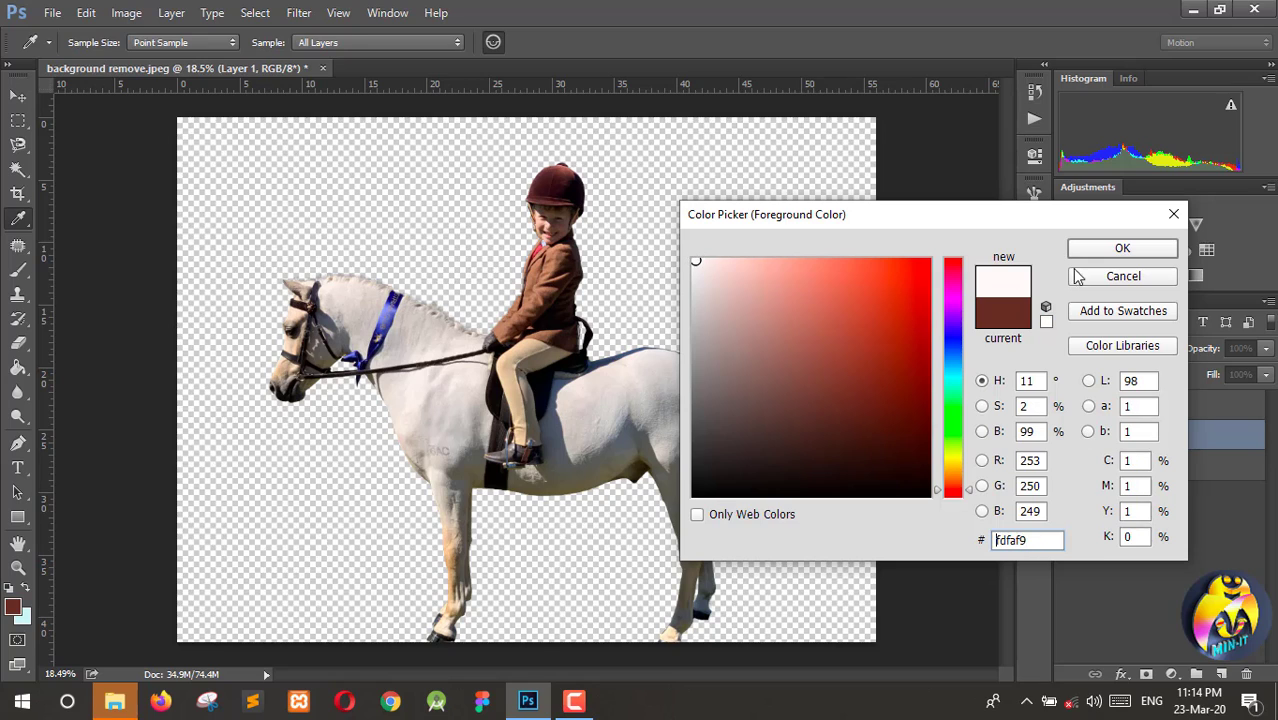
click(1121, 247)
click(16, 372)
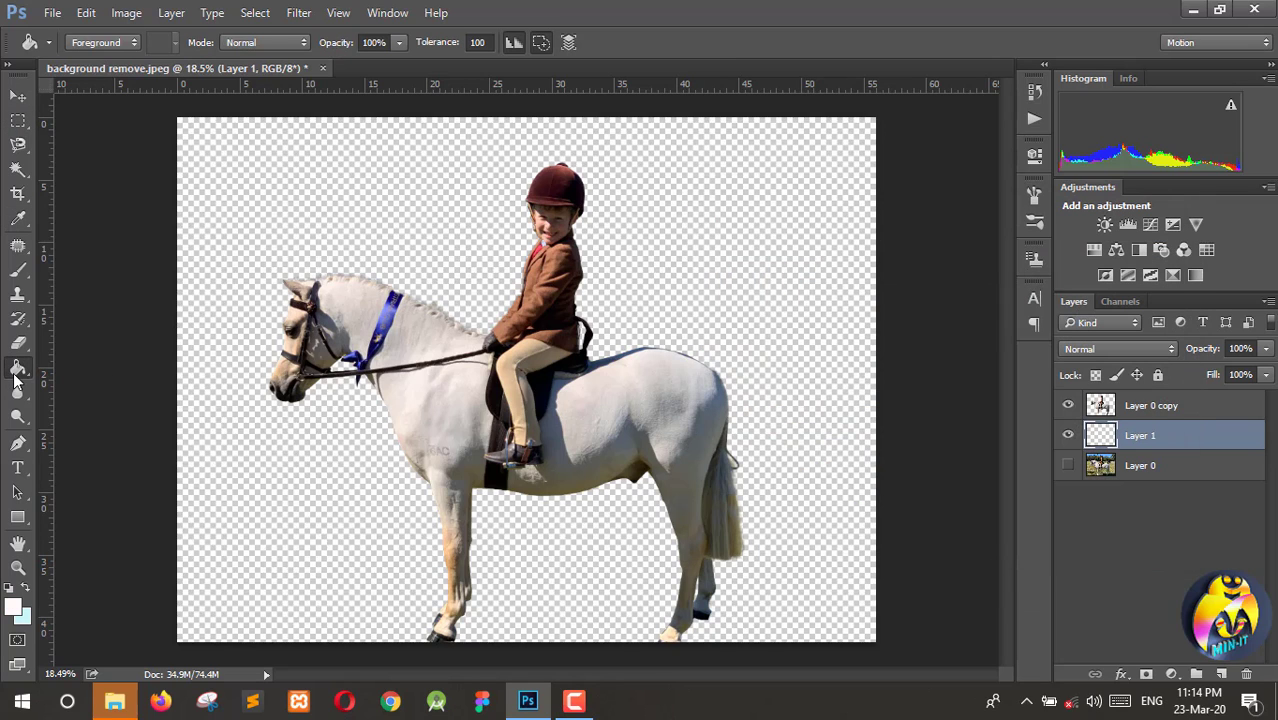
click(299, 233)
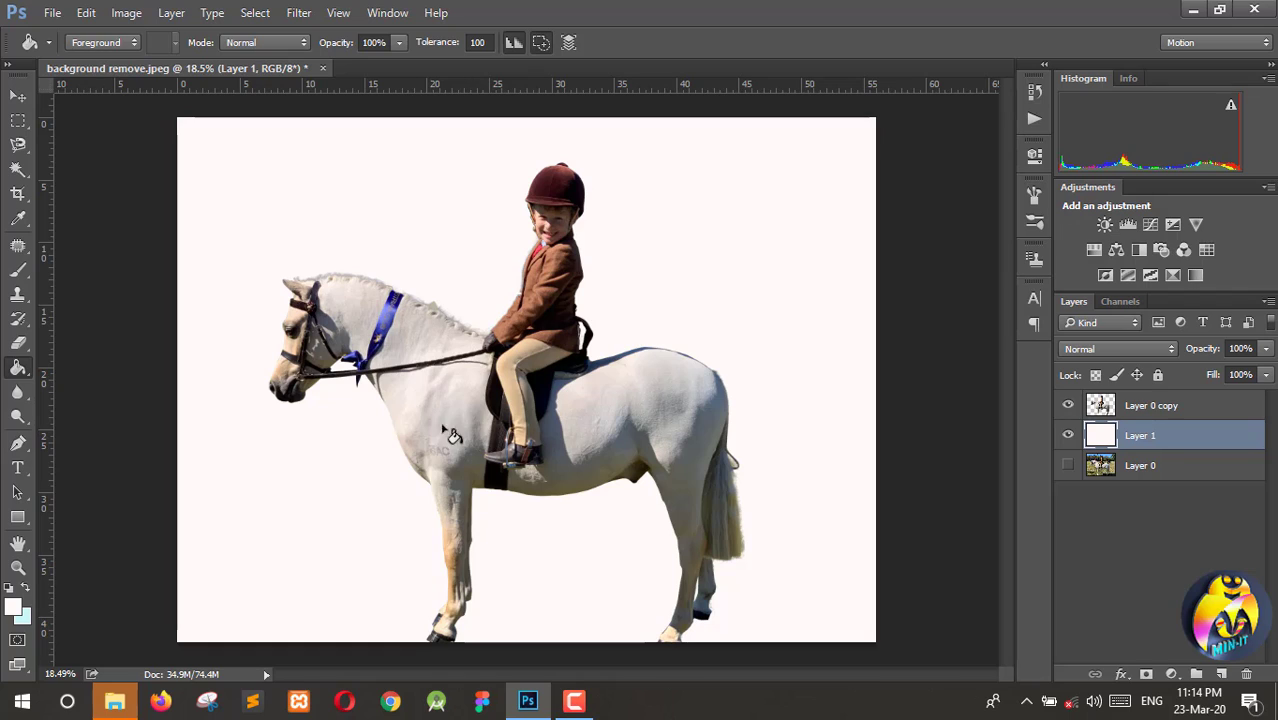
On Layer 0 copy, erase the grey specks between the rider's jacket and the saddle strap with the Background Eraser
click(1145, 416)
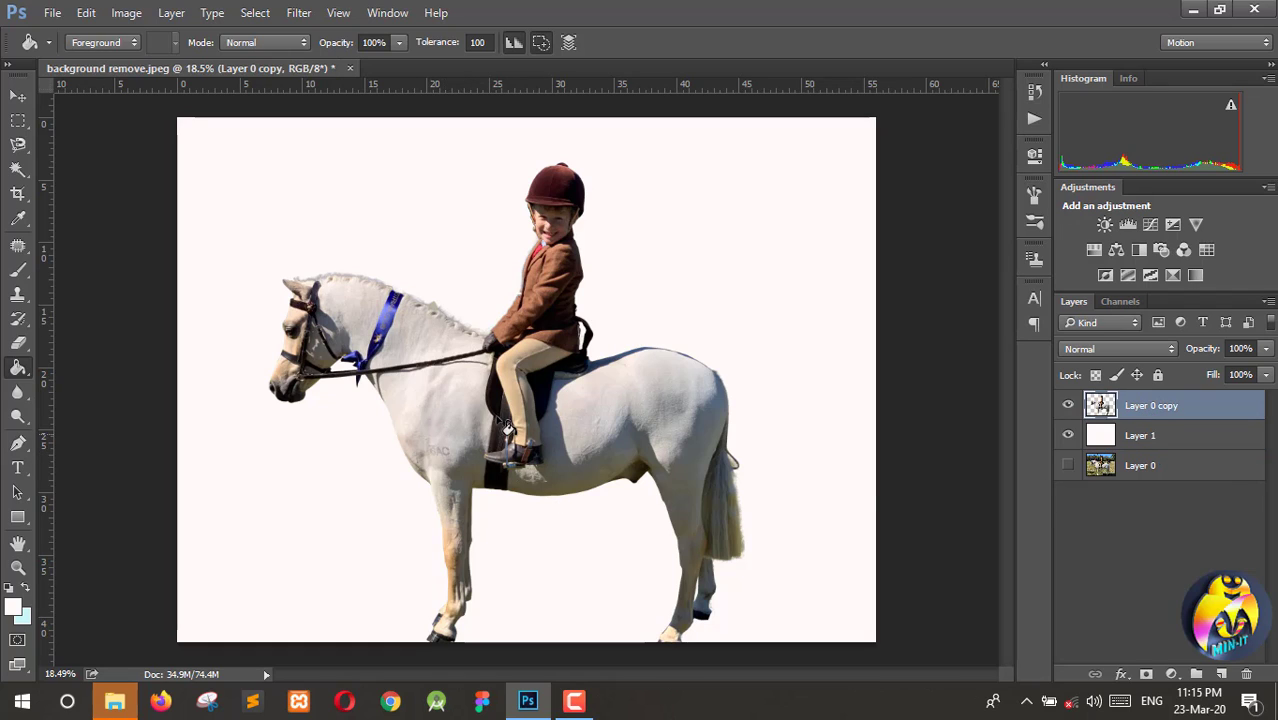
scroll(505, 420, up, 3)
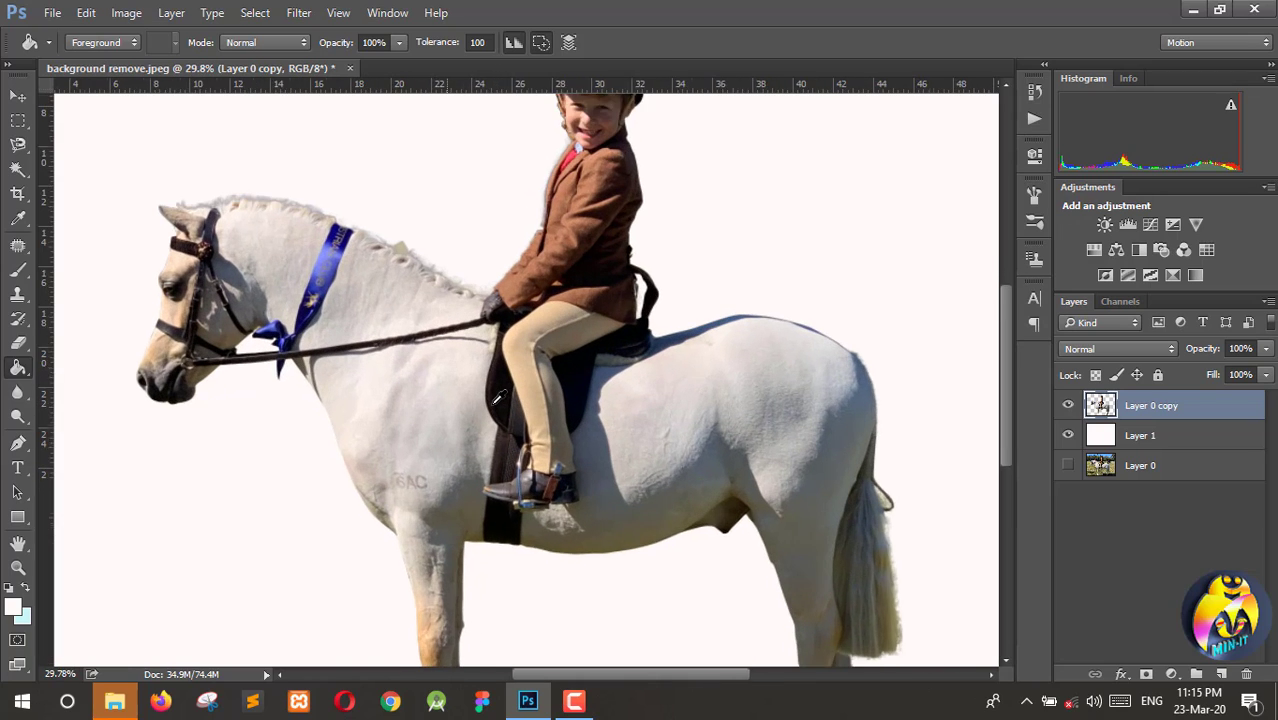
scroll(497, 398, up, 1)
scroll(497, 398, down, 2)
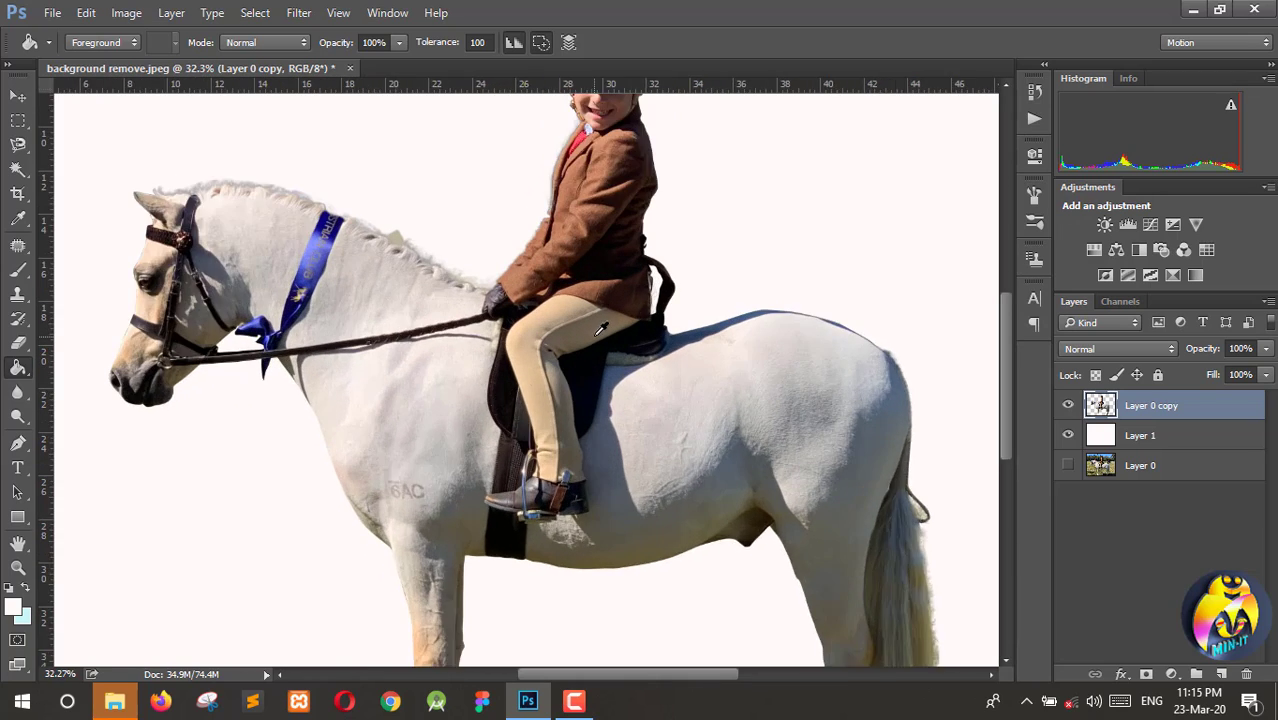
scroll(688, 288, up, 8)
scroll(684, 290, up, 5)
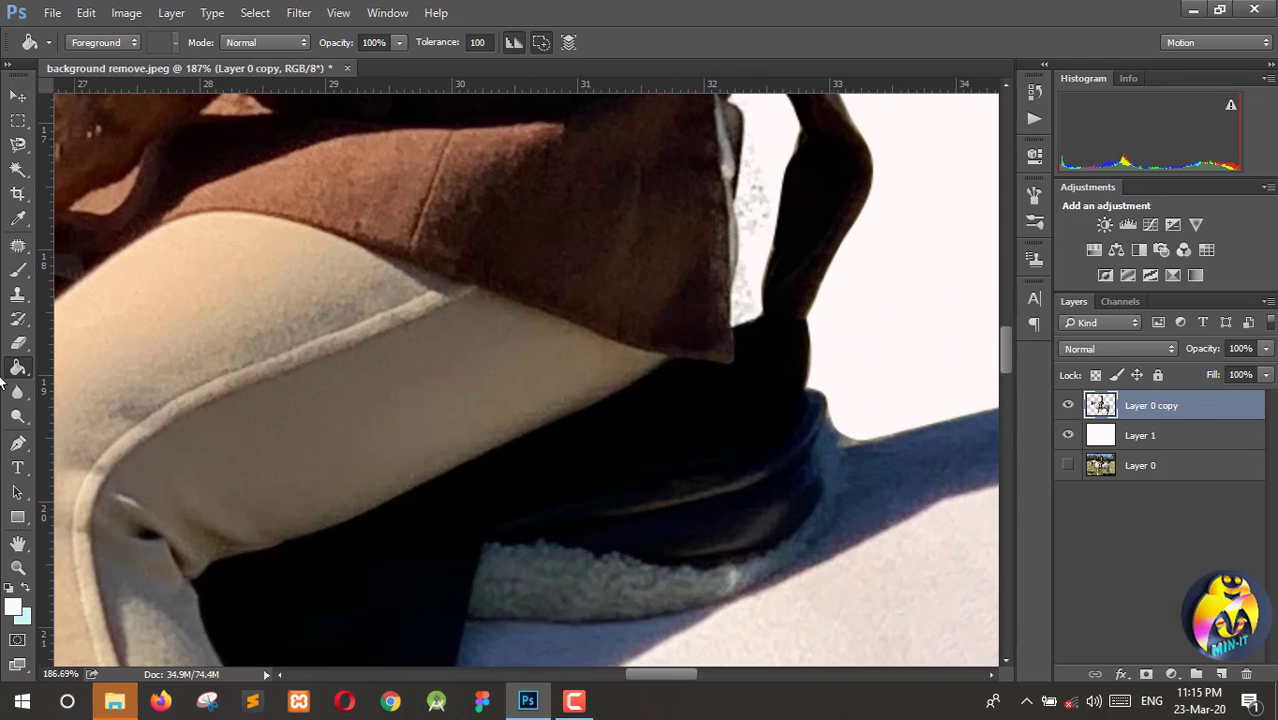
click(17, 343)
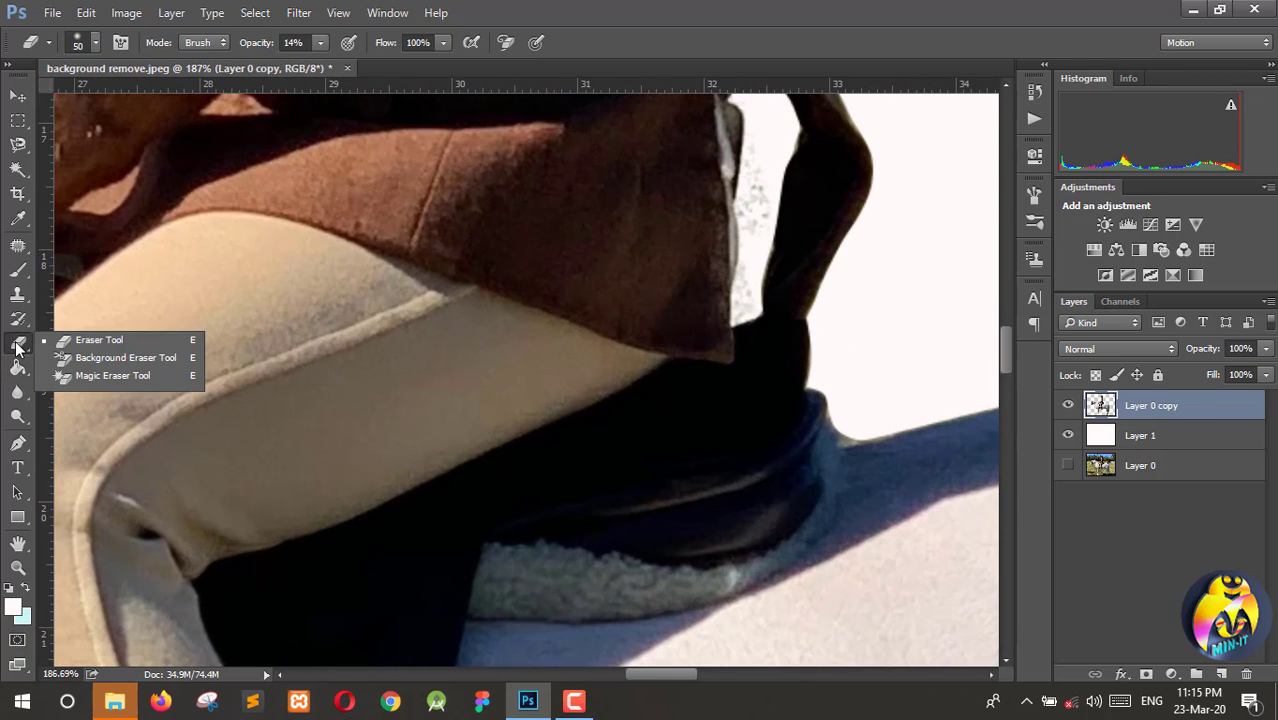
click(109, 358)
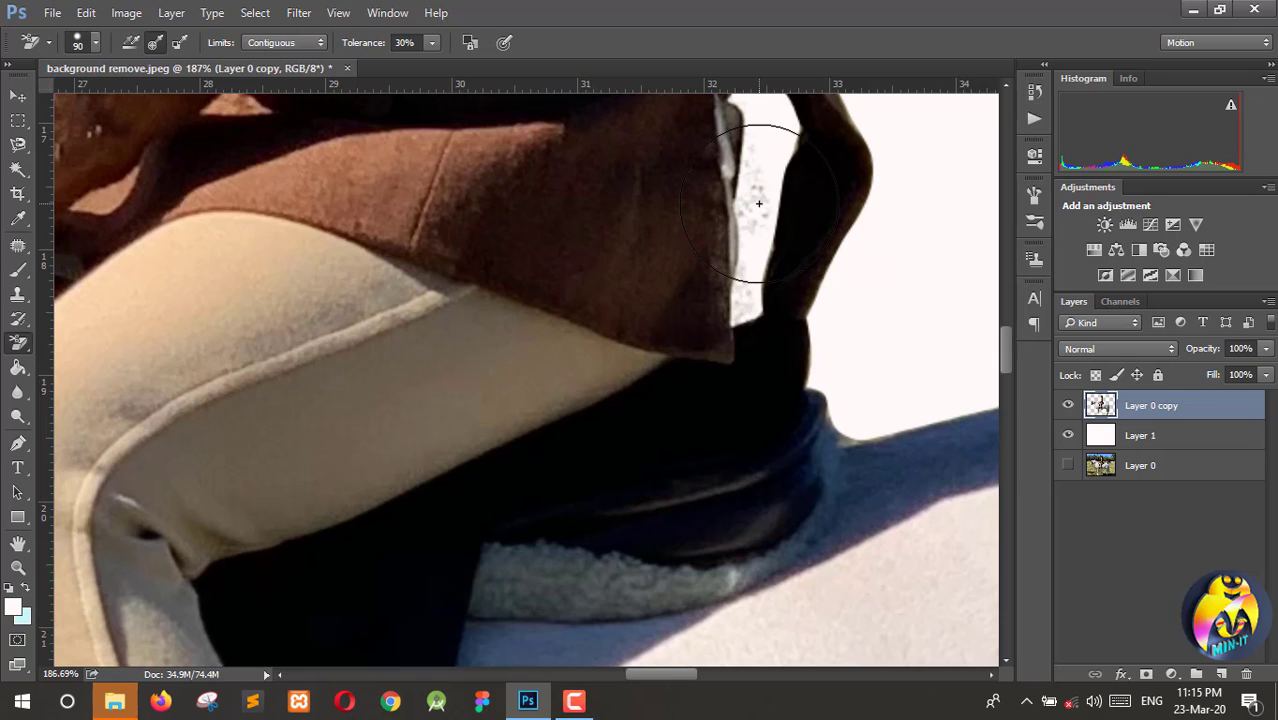
mouse_move(757, 203)
mouse_down()
mouse_move(748, 190)
mouse_move(746, 309)
mouse_move(748, 222)
mouse_move(759, 222)
mouse_move(748, 177)
mouse_move(766, 187)
mouse_move(753, 153)
mouse_up()
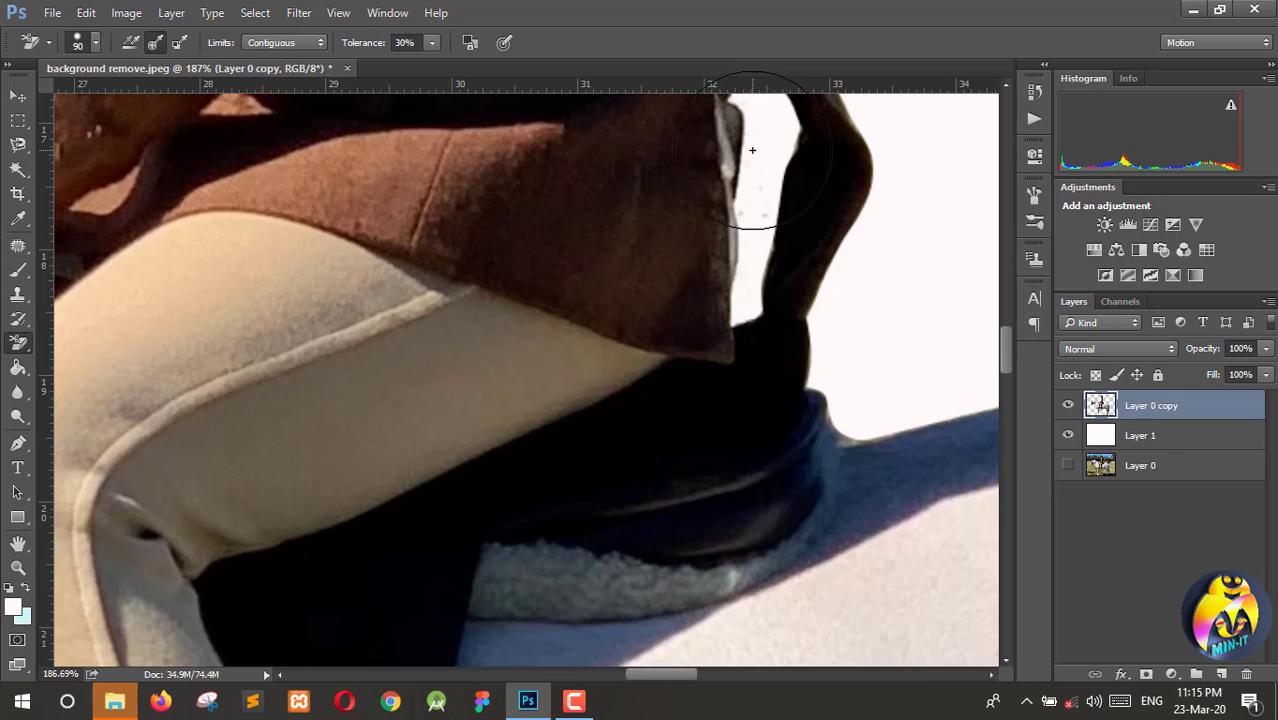
Raise the Background Eraser tolerance to 56% and erase the remaining specks beside the rider's jacket
click(433, 43)
drag(434, 69, 457, 66)
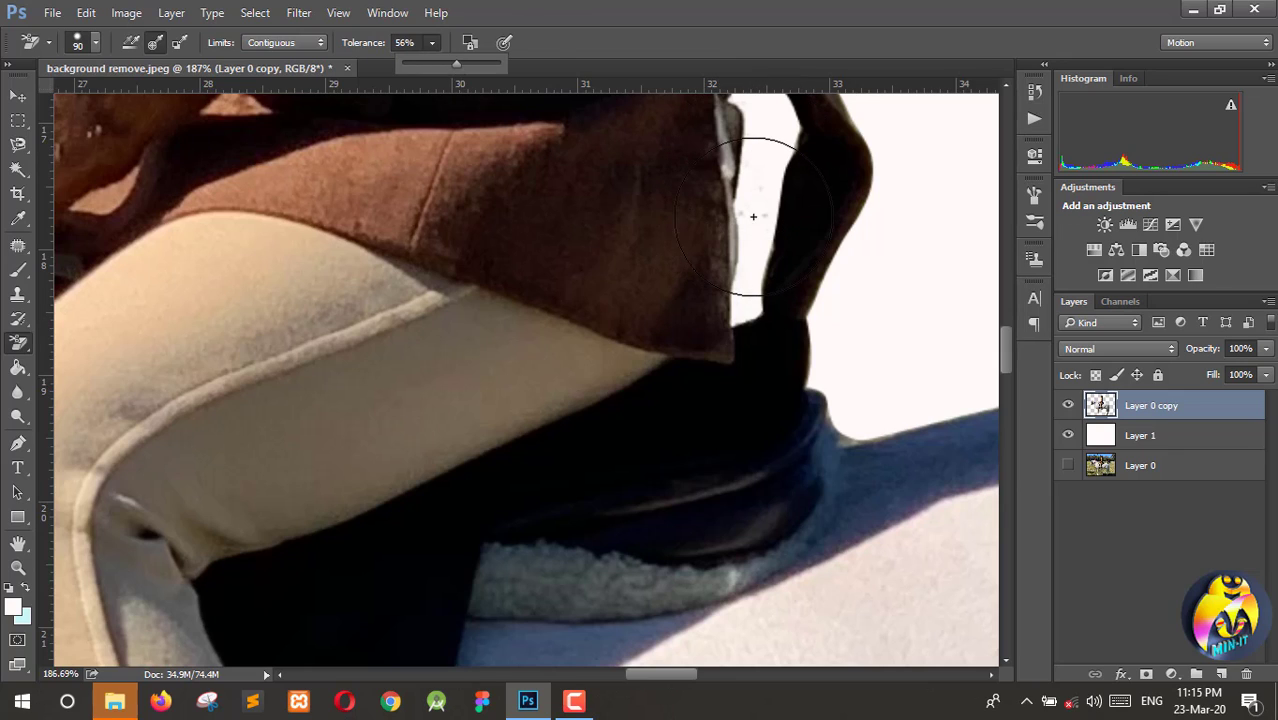
mouse_move(765, 208)
mouse_down()
mouse_move(756, 183)
mouse_move(745, 219)
mouse_move(760, 192)
mouse_up()
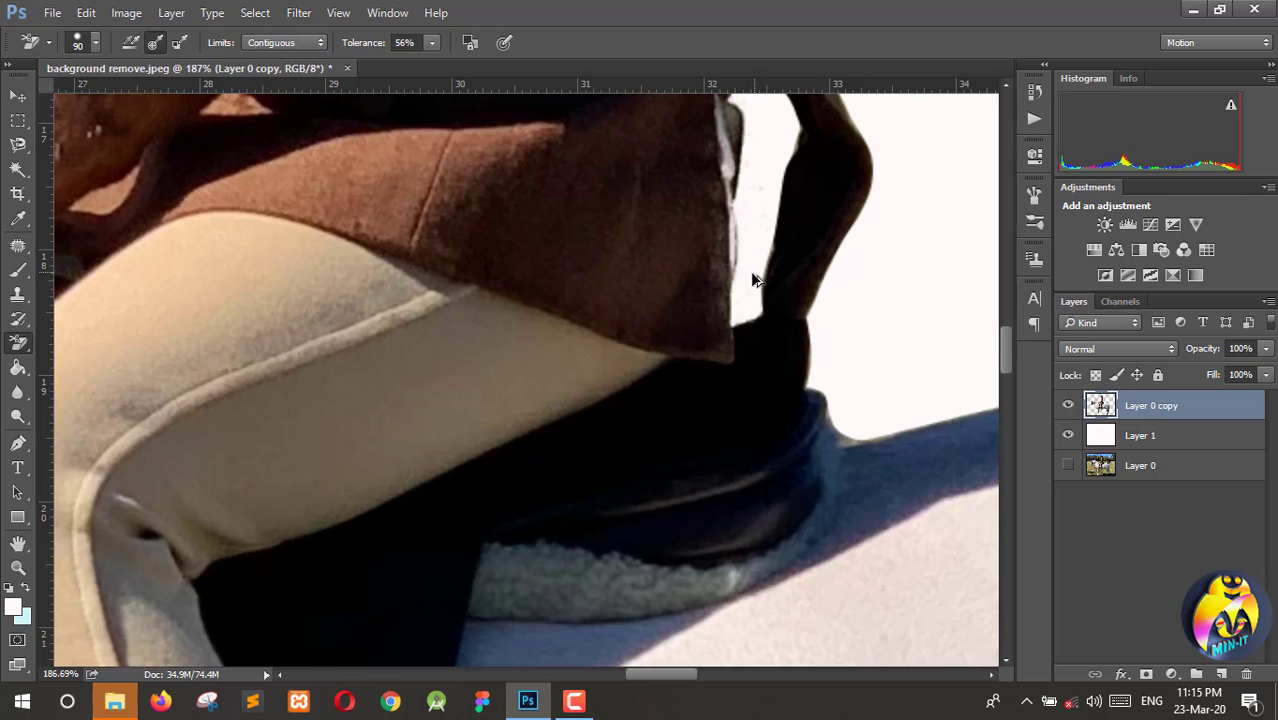
Apply a Levels adjustment to Layer 0 copy with the input black point at 8 and white point at 228
scroll(750, 271, down, 10)
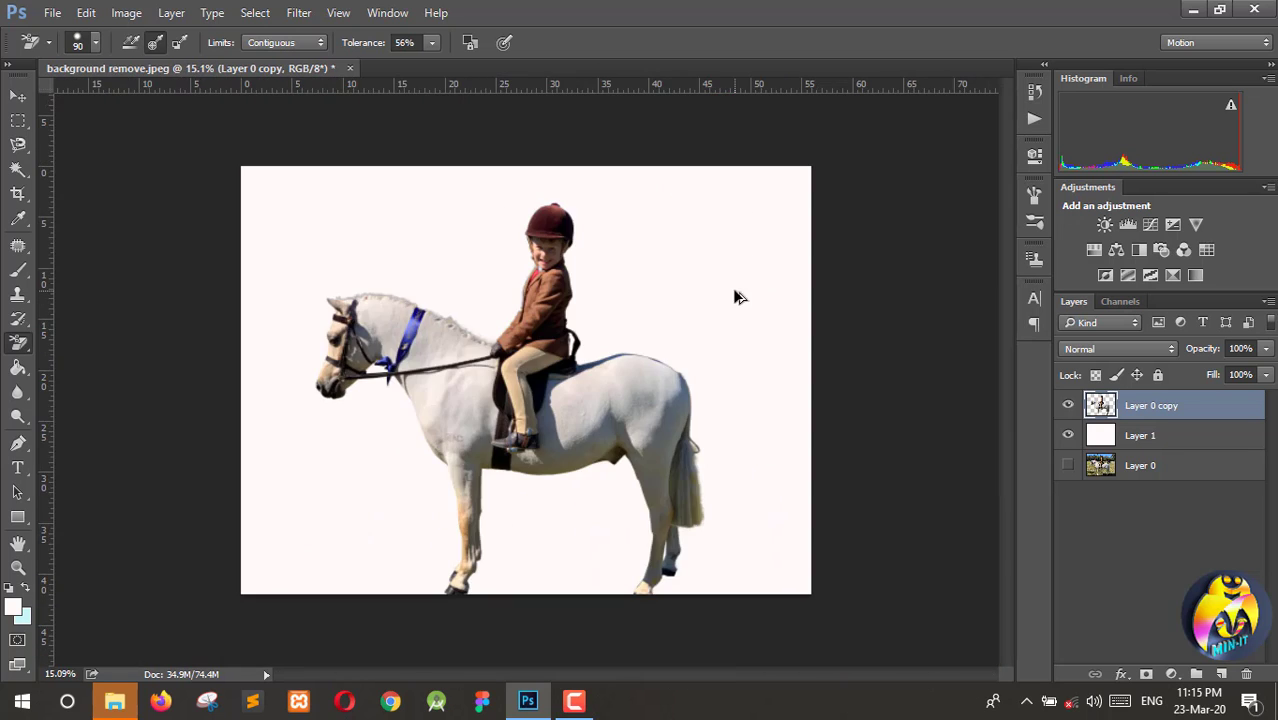
scroll(605, 294, up, 2)
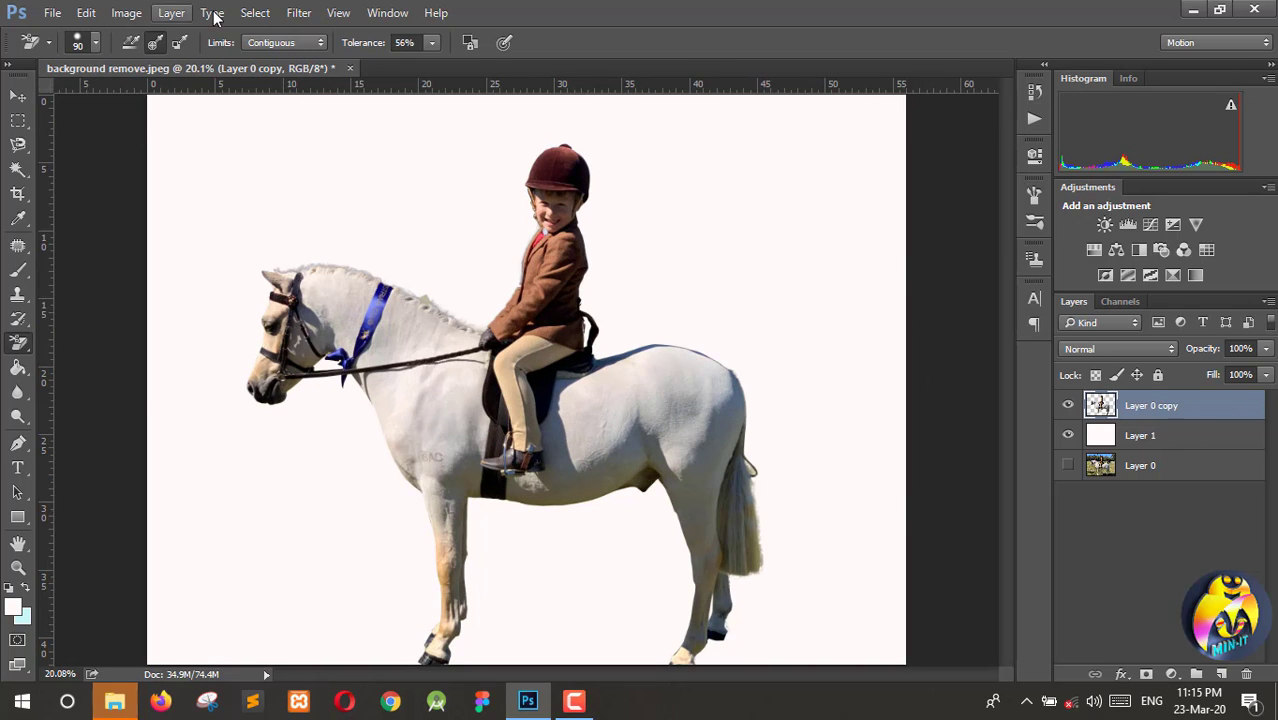
click(126, 14)
mouse_move(148, 66)
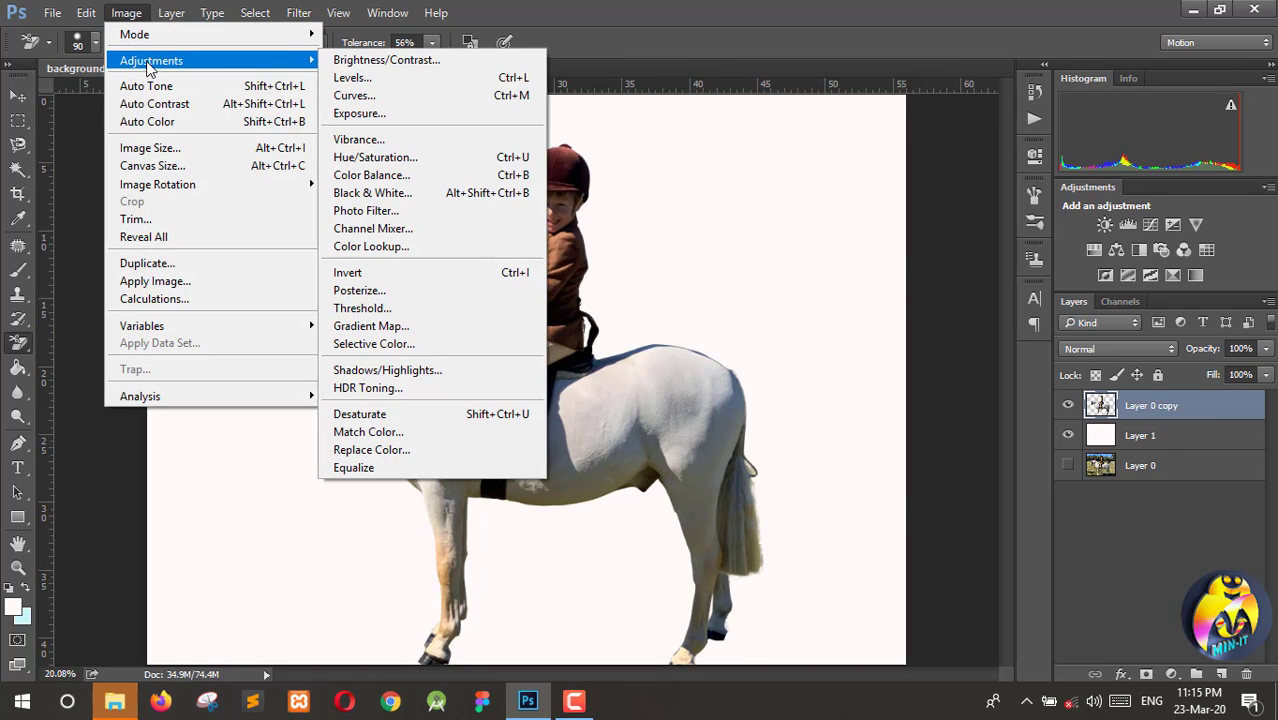
click(389, 80)
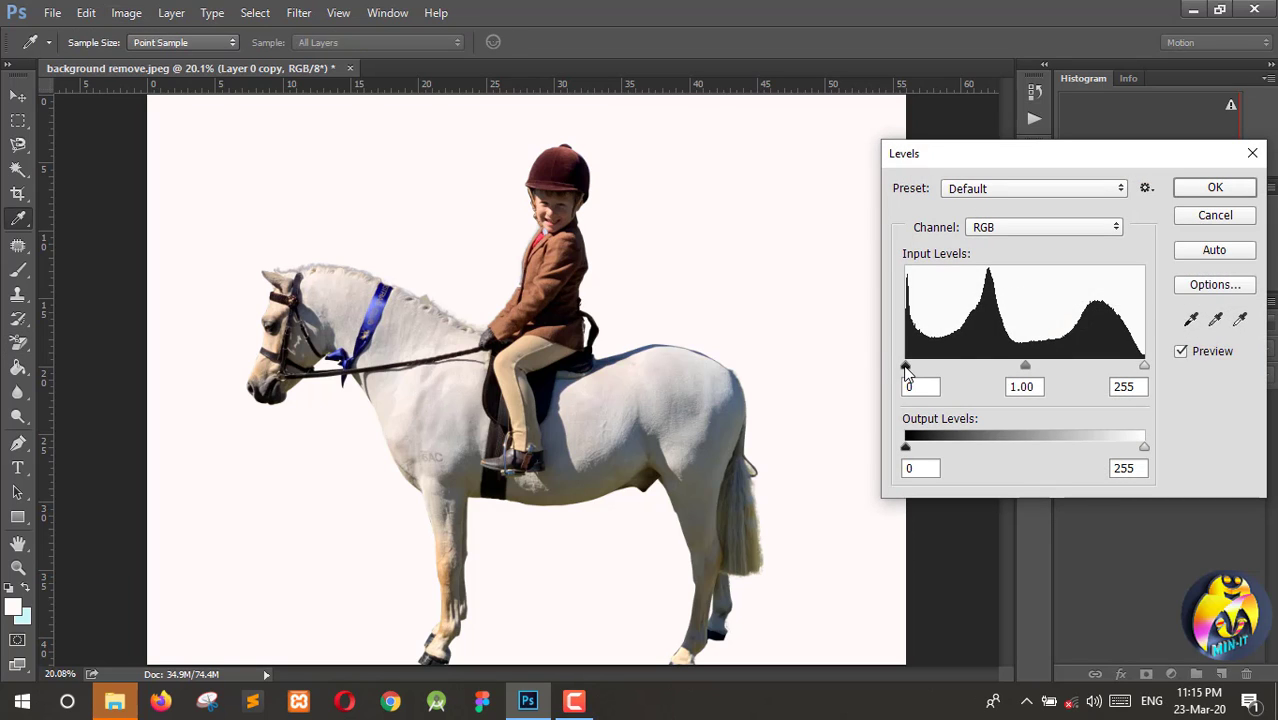
drag(905, 367, 921, 368)
drag(1145, 366, 1124, 368)
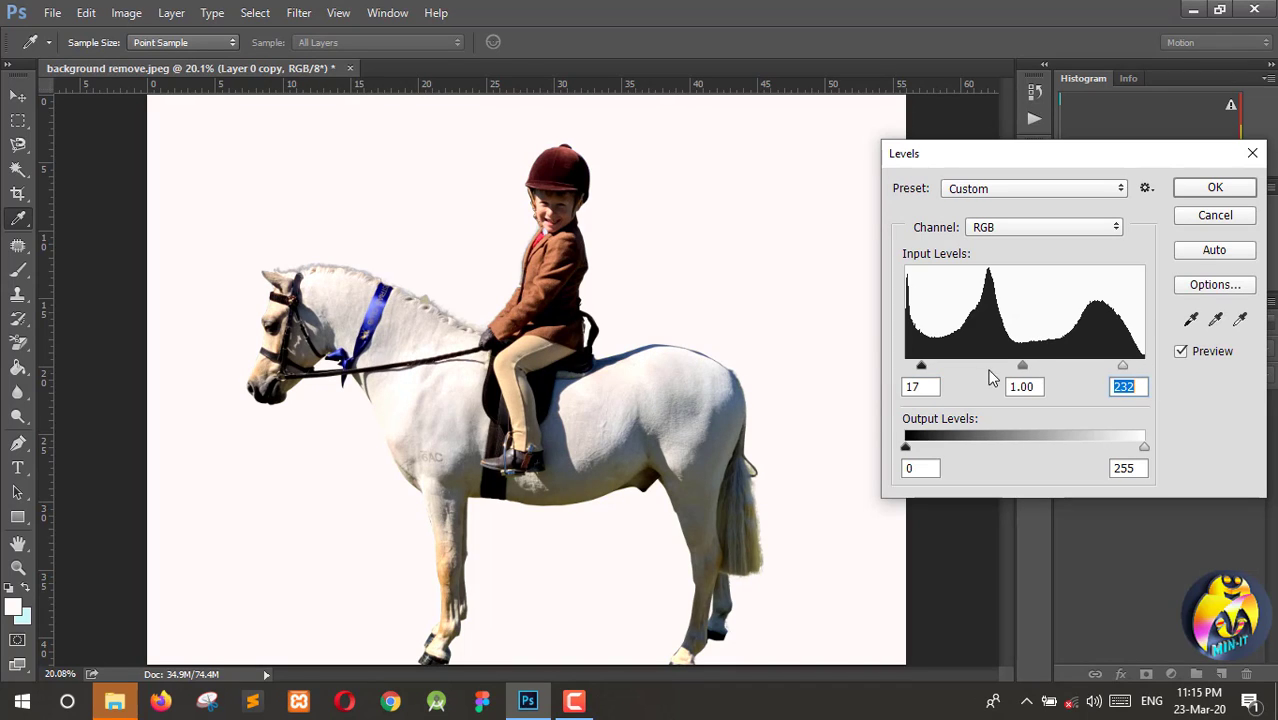
drag(922, 368, 881, 366)
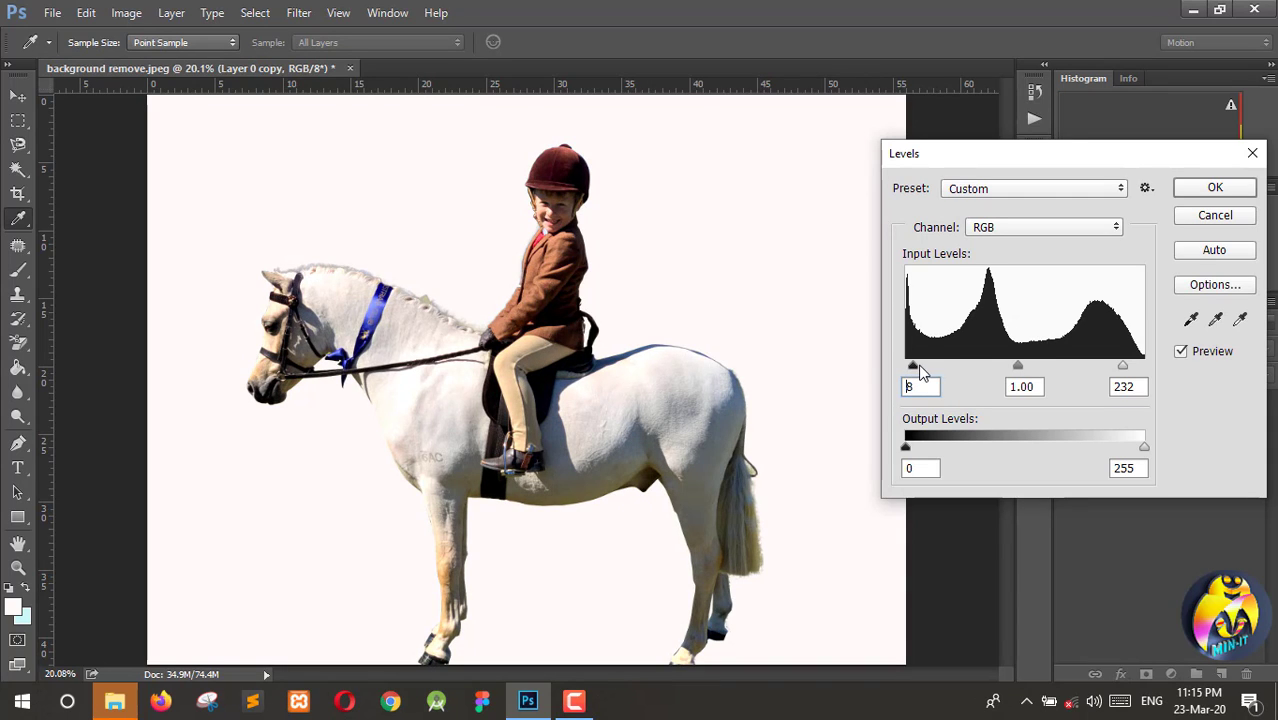
drag(1127, 366, 1118, 368)
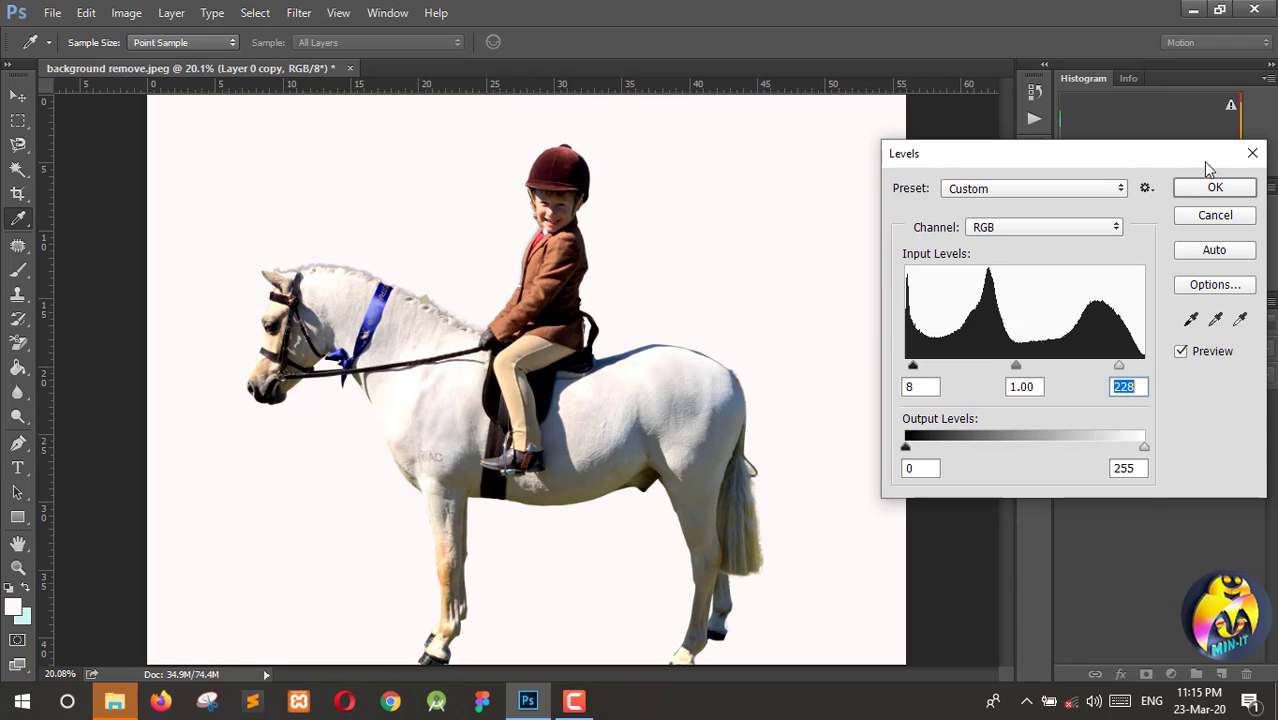
click(1215, 190)
key(e)
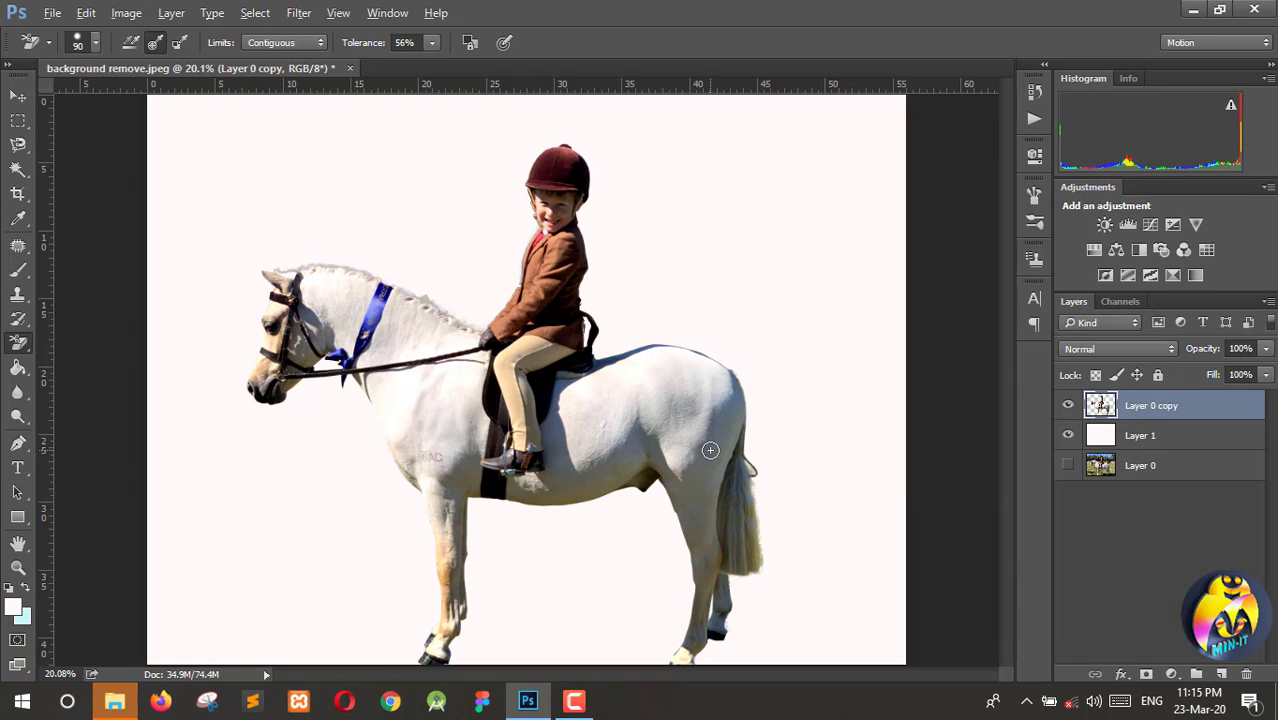
scroll(712, 457, down, 1)
scroll(712, 457, up, 3)
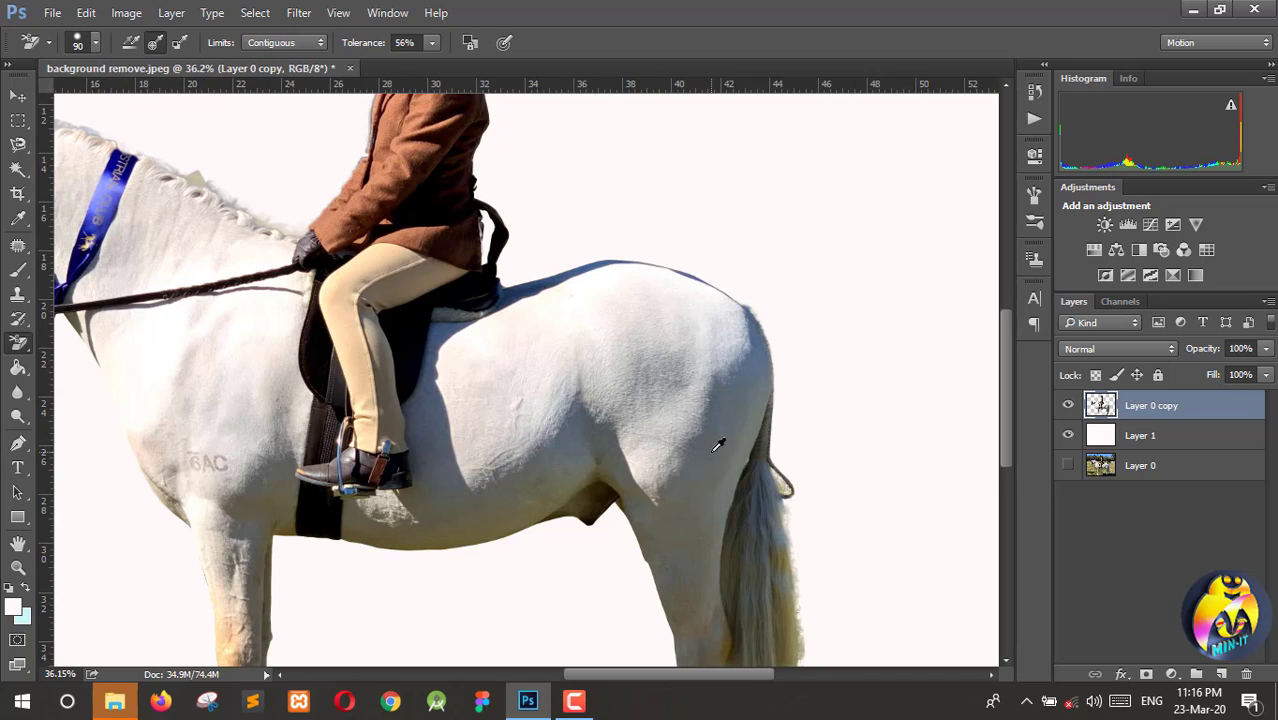
scroll(717, 446, up, 8)
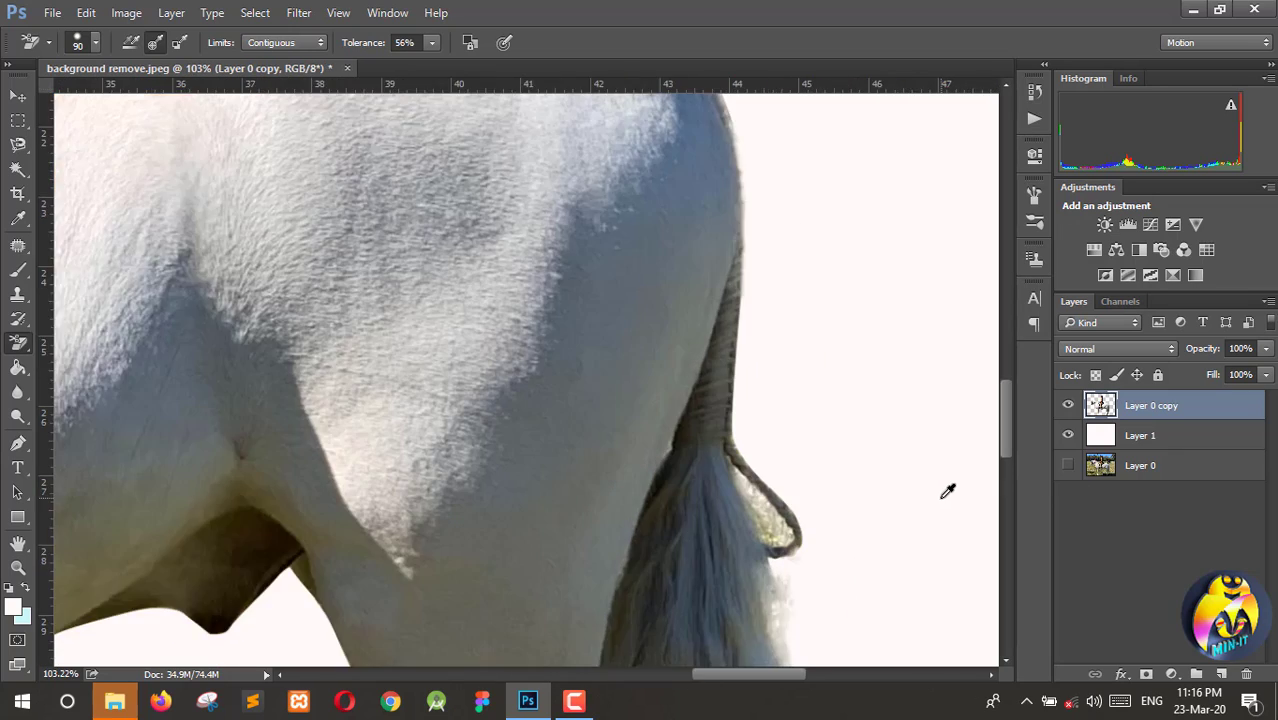
scroll(777, 487, down, 8)
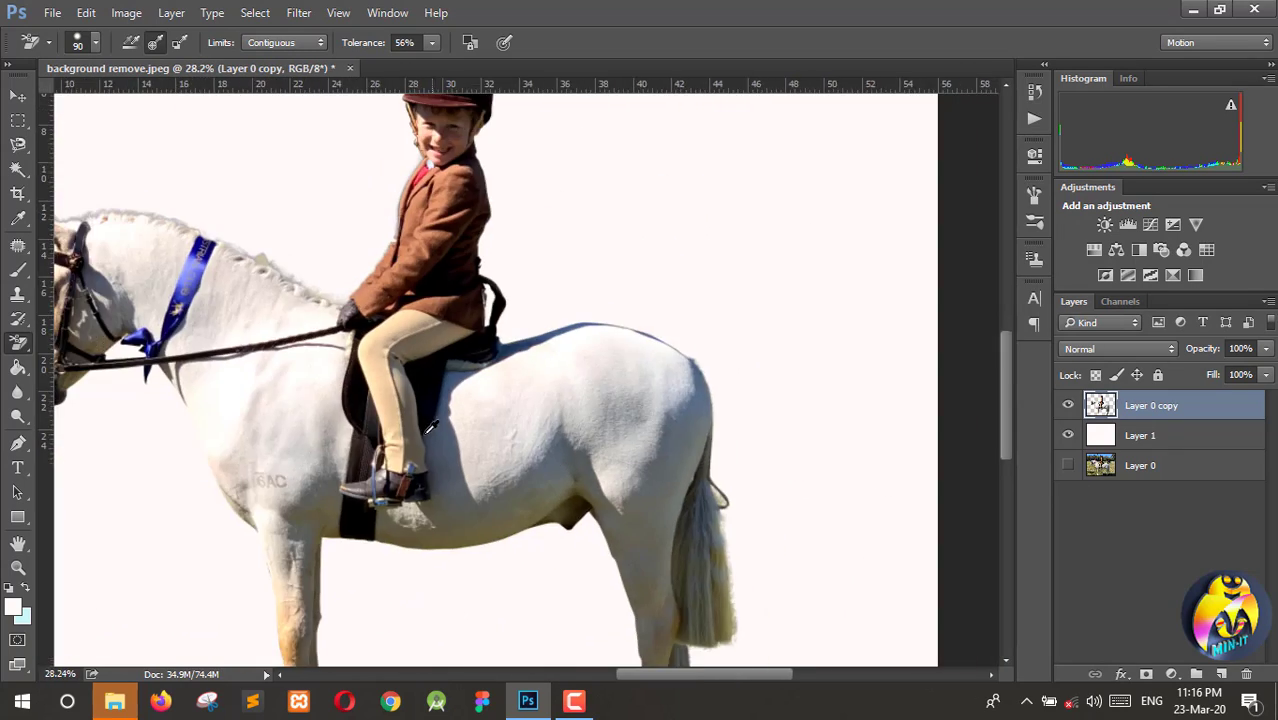